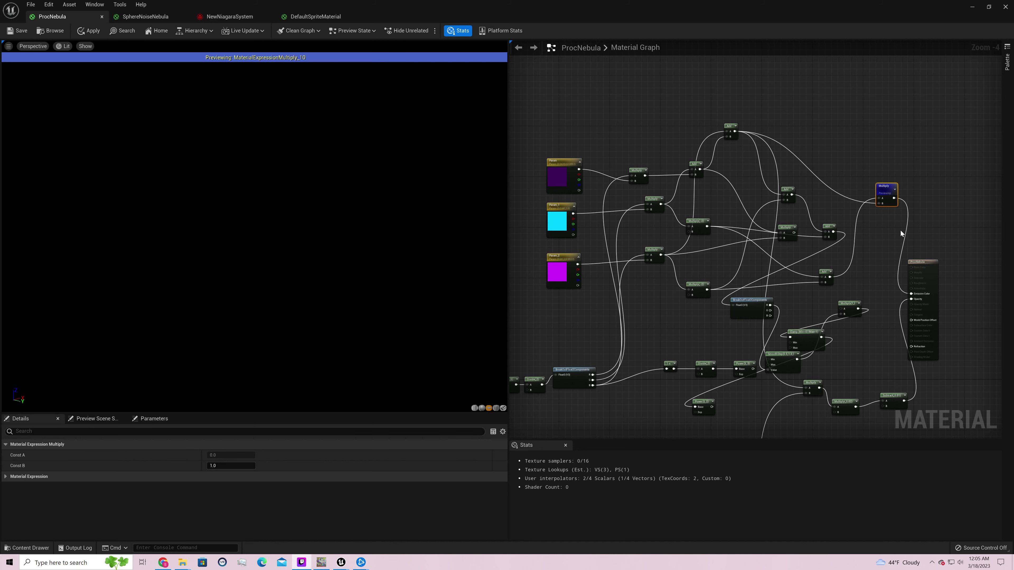
Return to the level and move the NewNiagaraSystem actor to X 680 and Z 1280.
right_click_drag(803, 153, 736, 128)
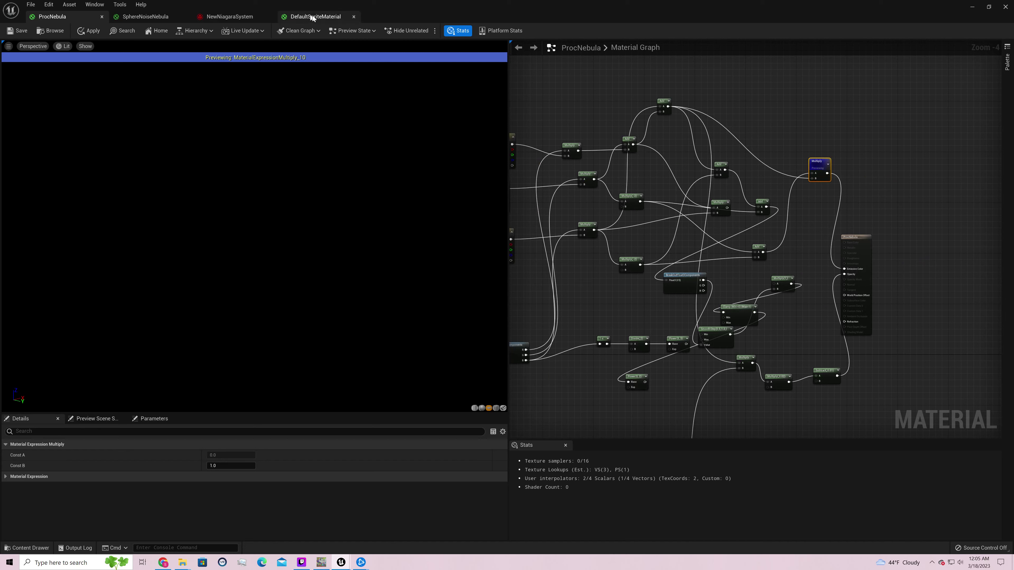
left_click(972, 7)
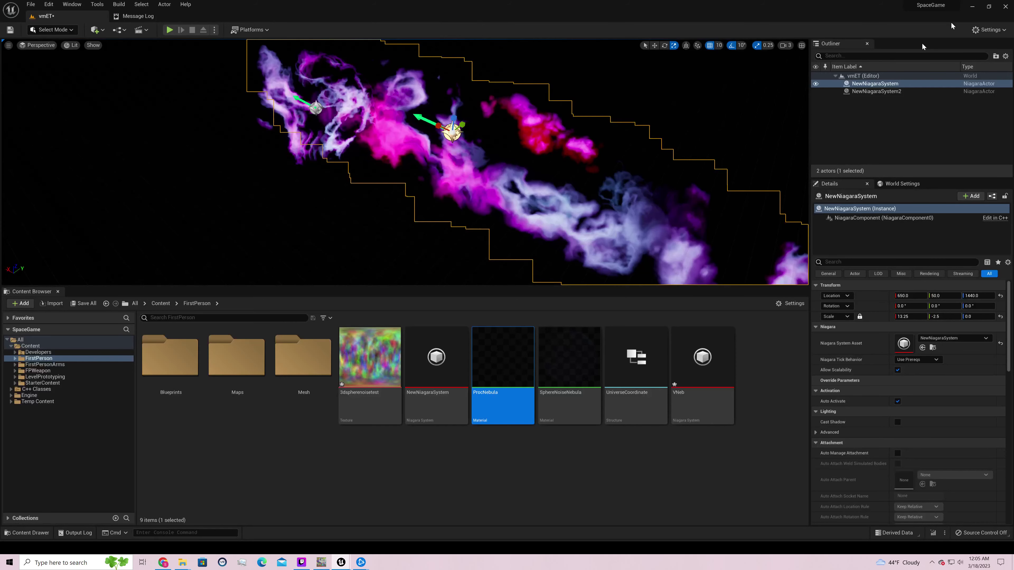
key("a")
mouse_move(405, 162)
right_mouse_down()
mouse_move(499, 163)
mouse_move(405, 160)
right_mouse_up()
key("w")
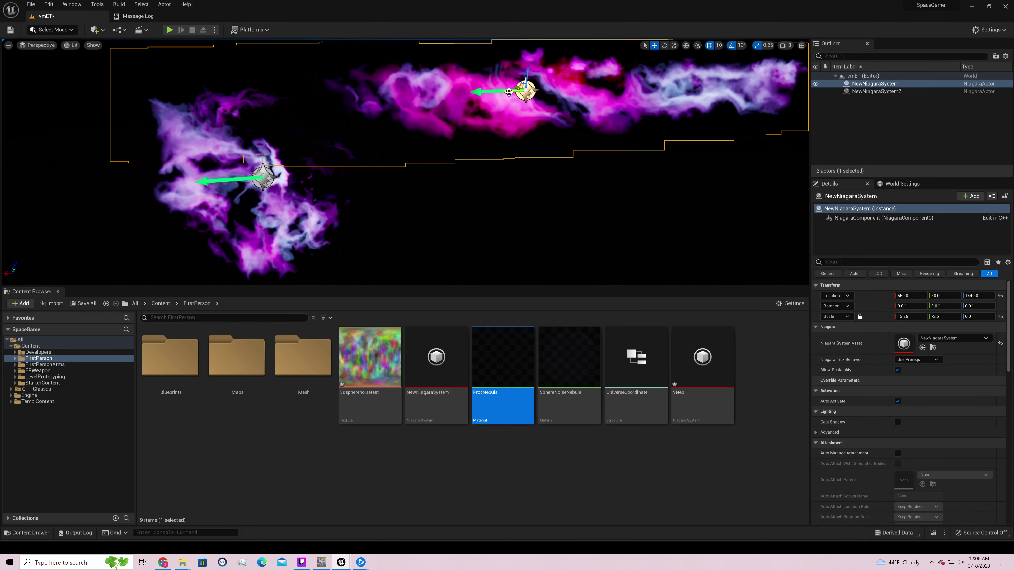
mouse_move(505, 93)
left_mouse_down()
mouse_move(481, 88)
mouse_move(493, 87)
left_mouse_up()
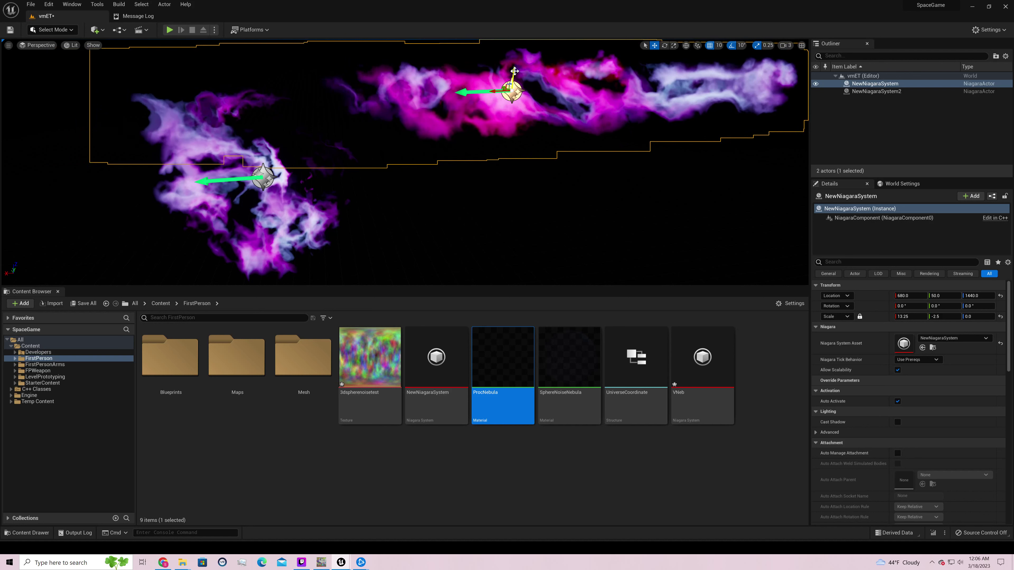
left_click_drag(513, 70, 582, 140)
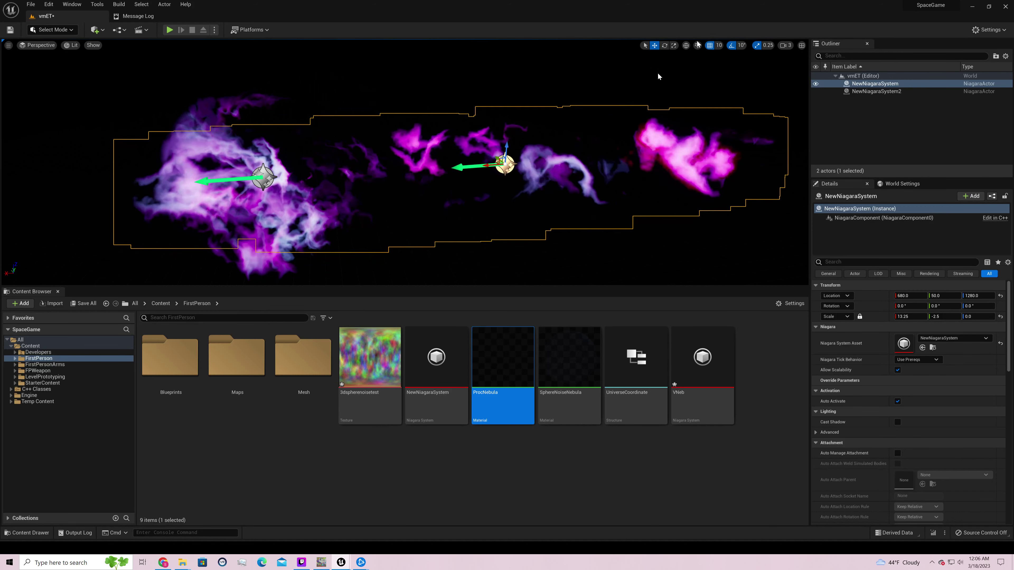
Scale the NewNiagaraSystem actor to 4.75 along X and move it over to the NewNiagaraSystem2 actor.
left_click(674, 45)
left_click_drag(491, 168, 502, 169)
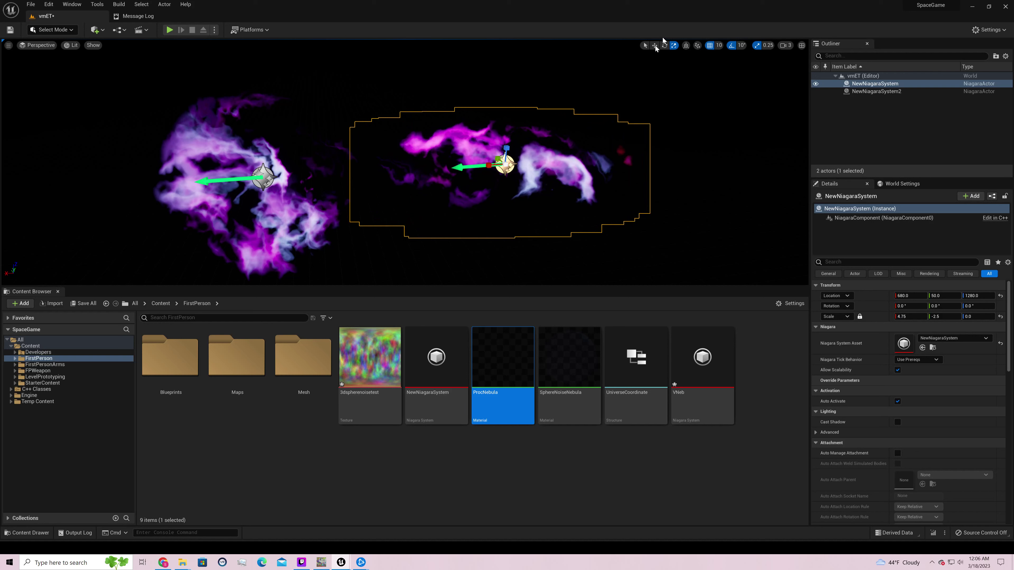
left_click(655, 45)
left_click_drag(487, 165, 366, 192)
right_click_drag(530, 202, 319, 225)
left_click(638, 134)
right_click_drag(639, 134, 475, 160)
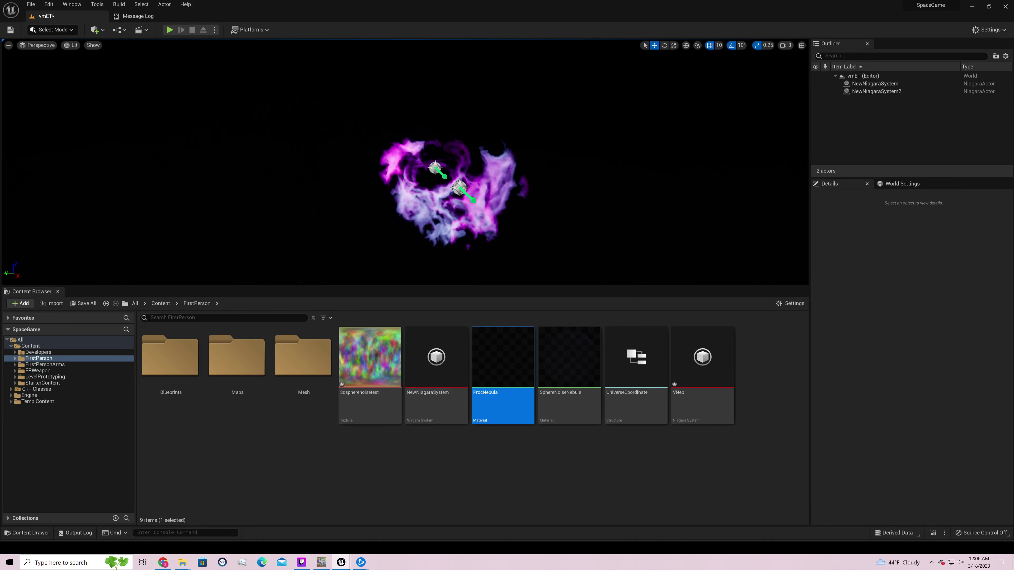
Play the level in the viewport and fly around the two nebulae to inspect them from different sides.
right_click_drag(758, 156, 719, 162)
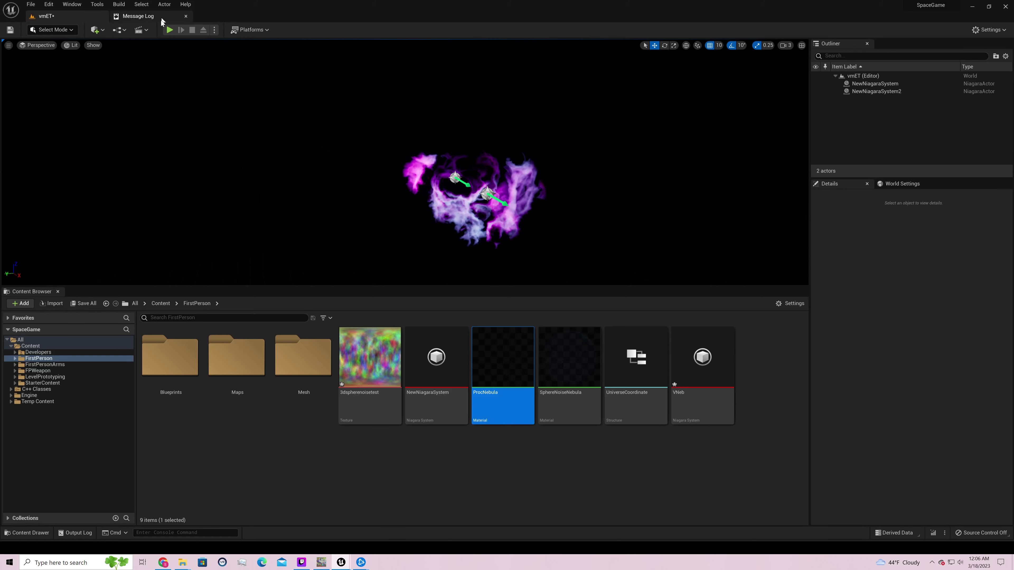
left_click(170, 30)
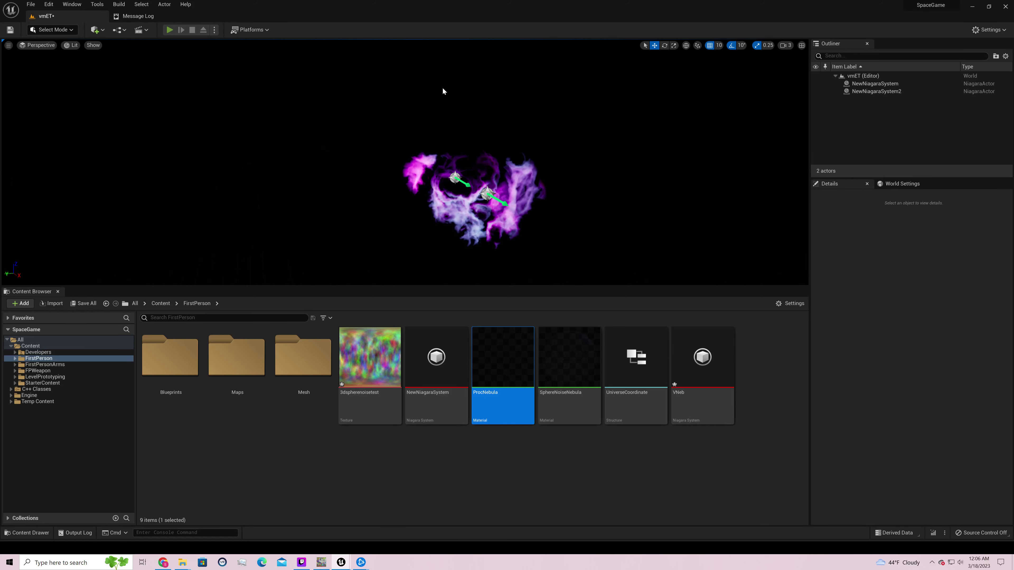
left_click(512, 112)
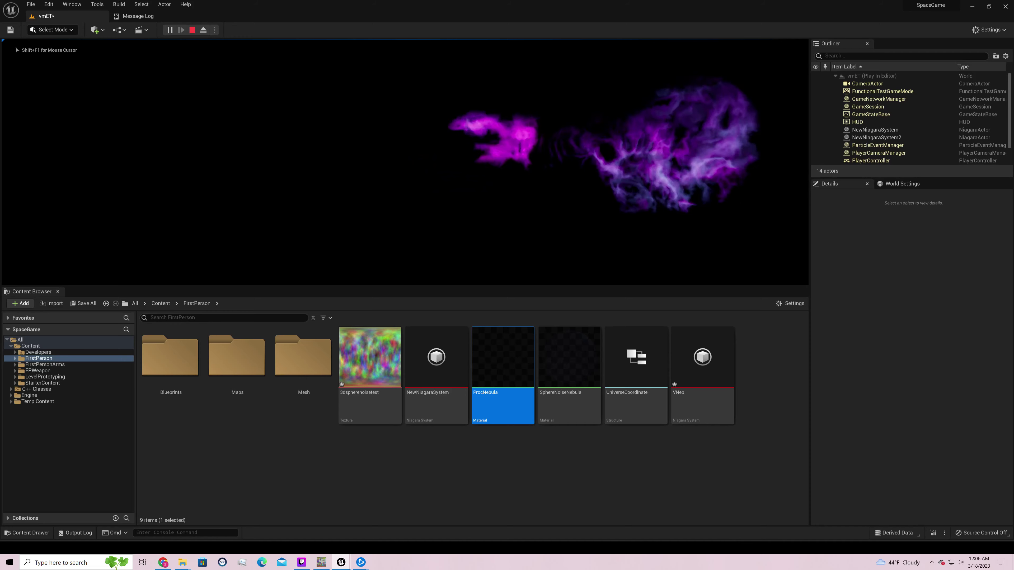
key("d")
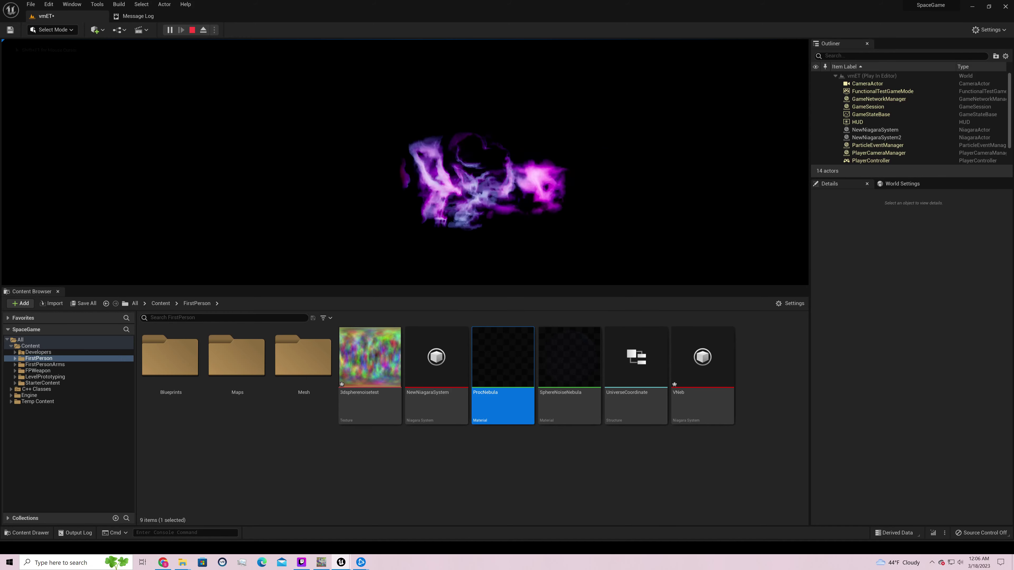
key("w")
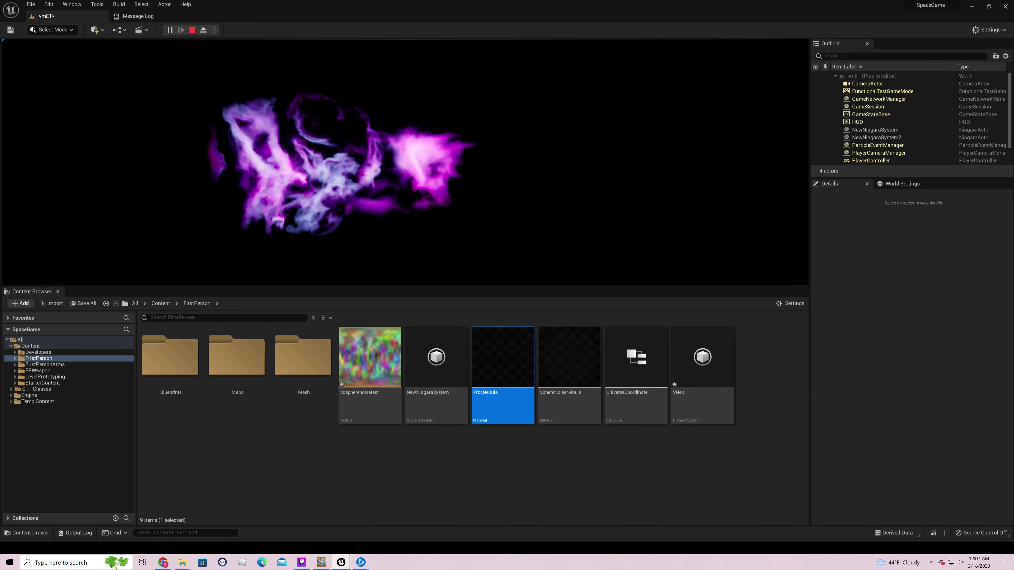
In the ProcNebula graph, replace the final Multiply node with an Add node combining the same two inputs and feeding Emissive Color.
key("alt+Tab")
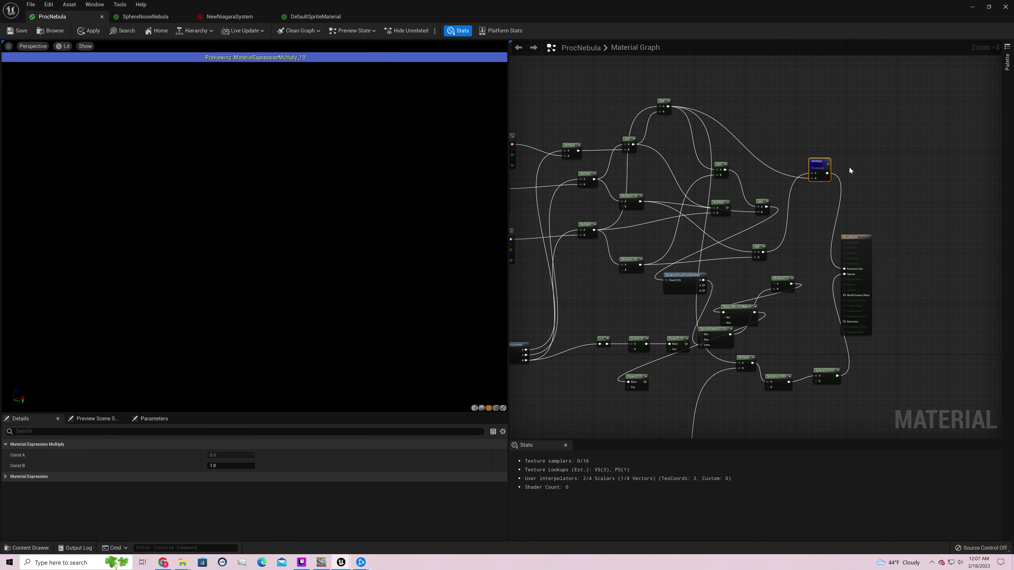
left_click_drag(815, 166, 805, 184)
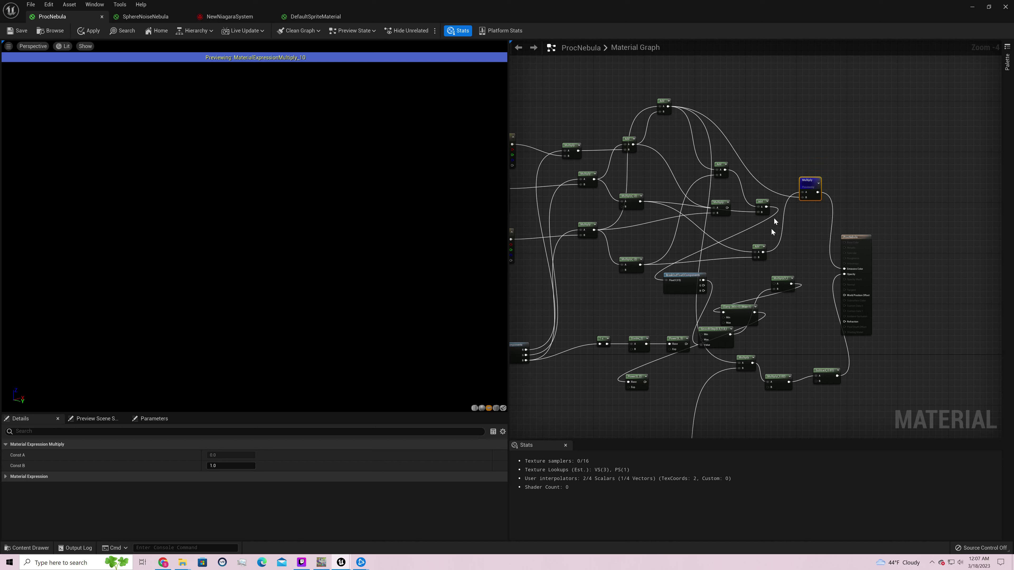
left_click_drag(668, 106, 797, 120)
type("add")
key("Return")
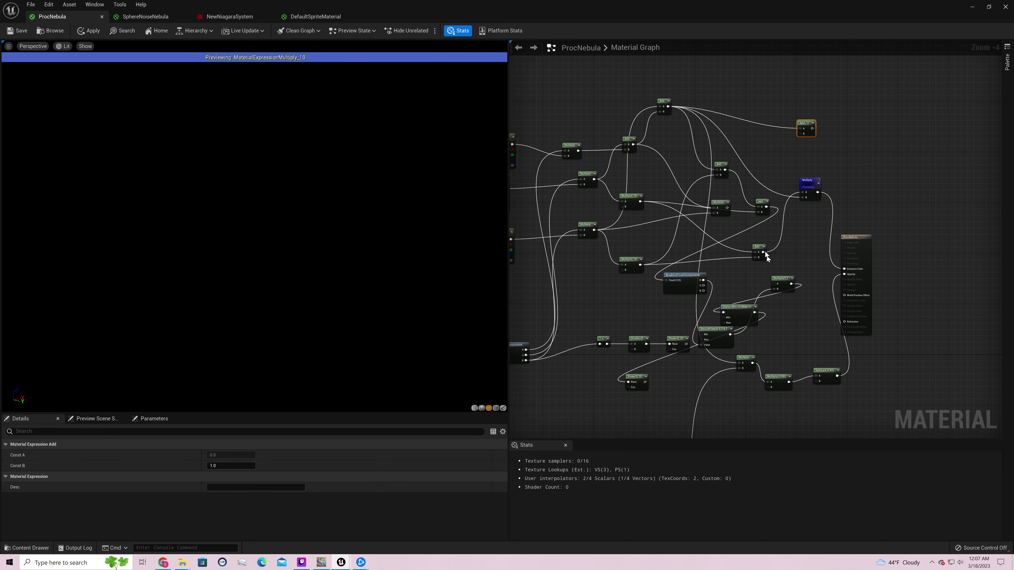
left_click_drag(766, 254, 848, 270)
left_click(809, 183)
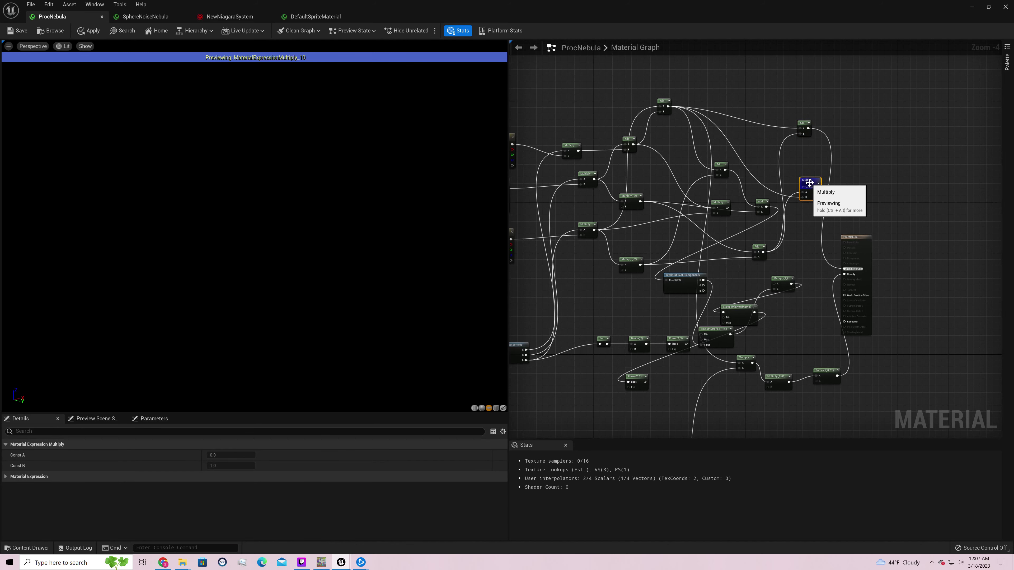
key("Delete")
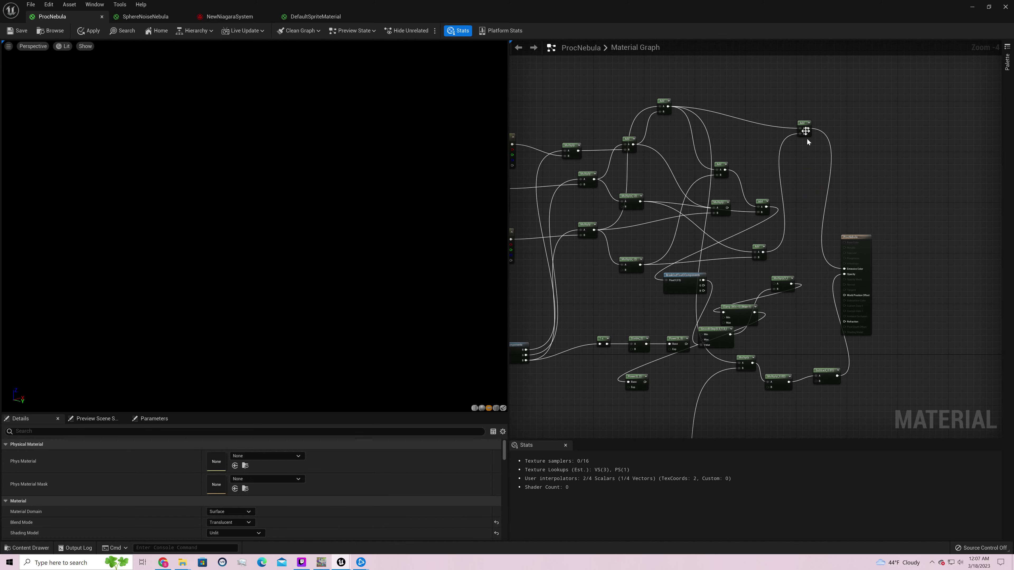
Preview the topmost Add node of the colour network and orbit the preview to examine its pattern.
right_click(663, 105)
left_click(684, 119)
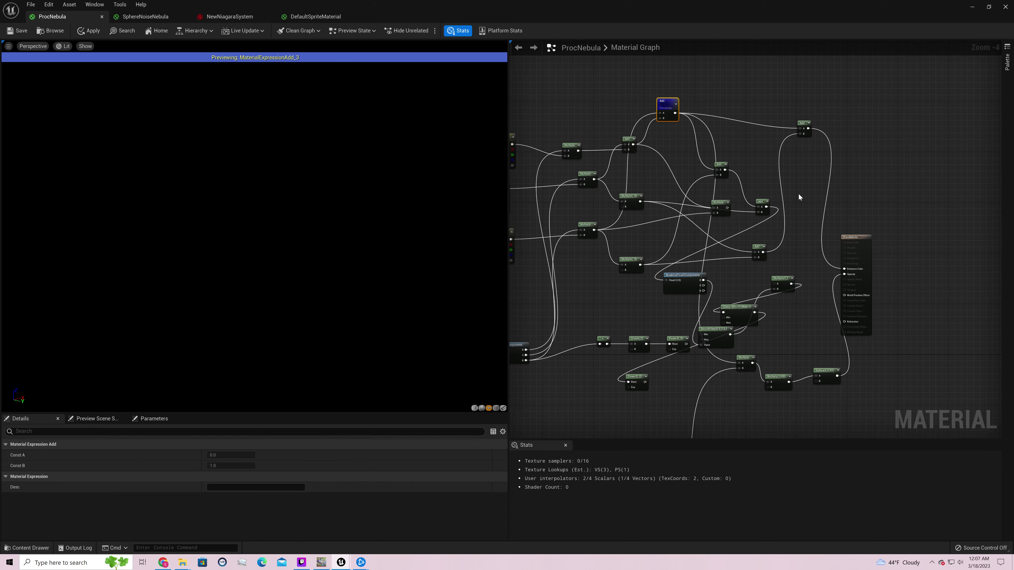
right_click_drag(654, 307, 919, 212)
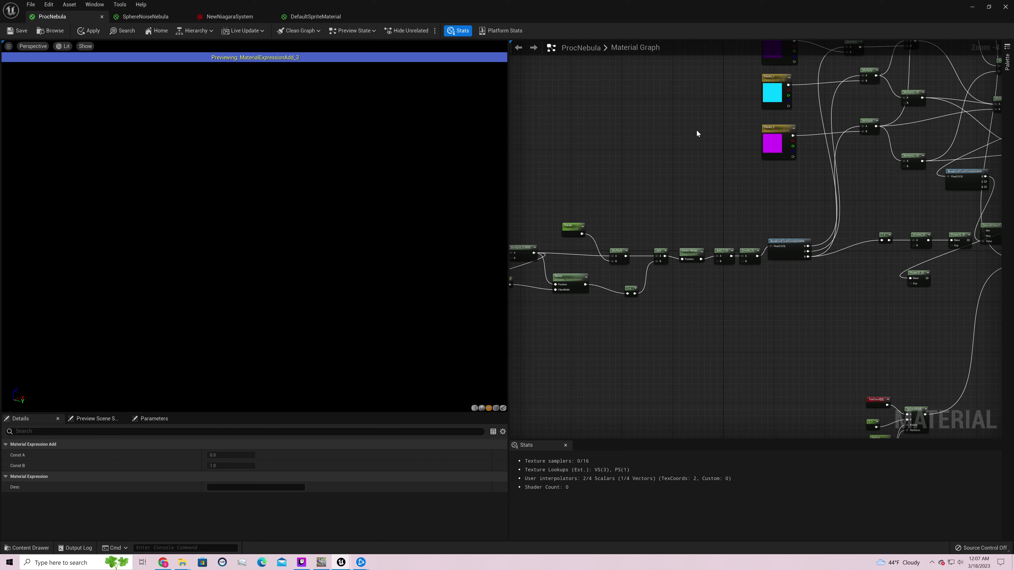
right_click_drag(787, 191, 523, 298)
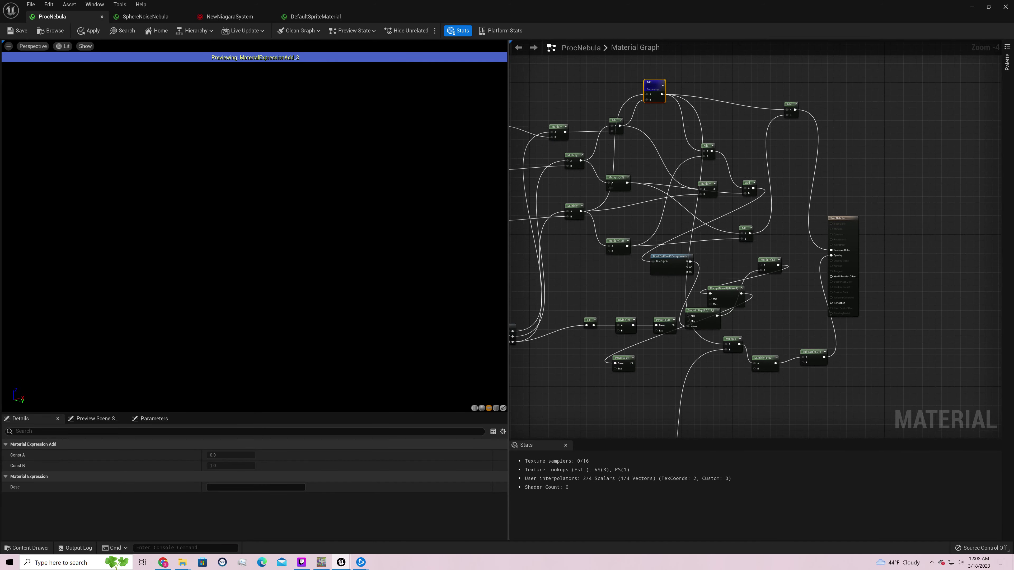
left_click_drag(318, 130, 403, 94)
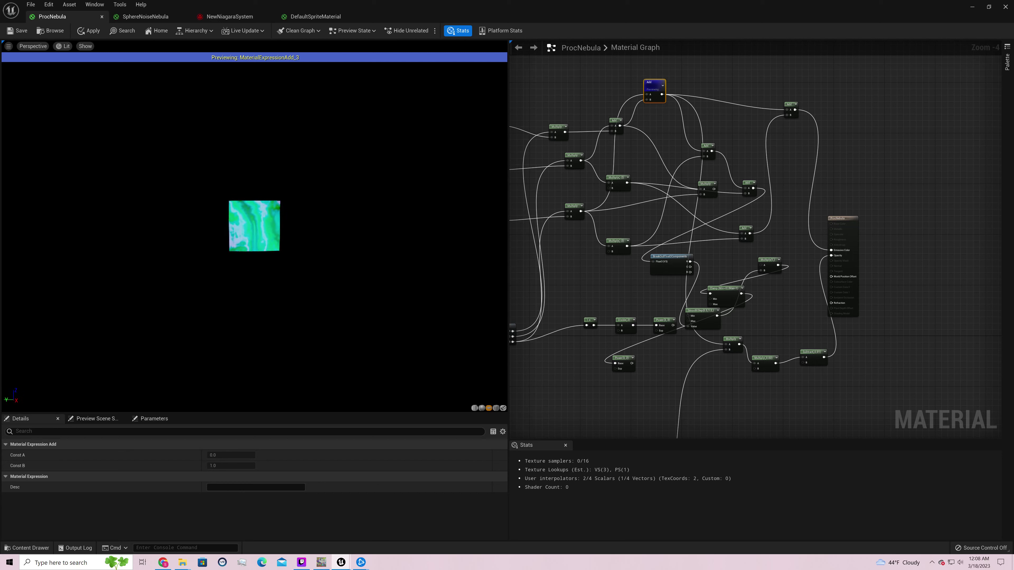
Preview the final Add node and feed its B input from the upper of the two stacked secondary Multiply nodes.
right_click(792, 107)
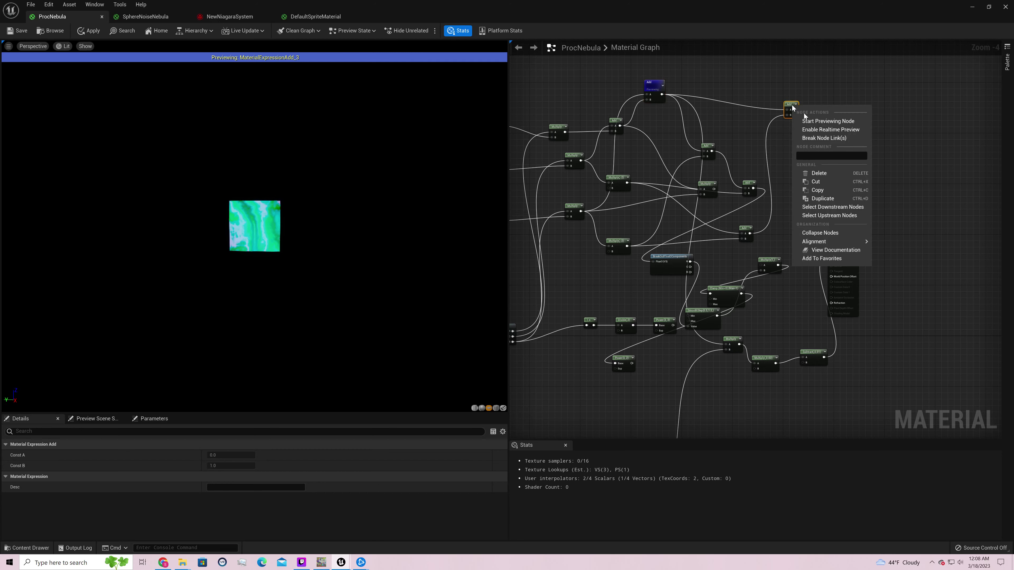
left_click(809, 121)
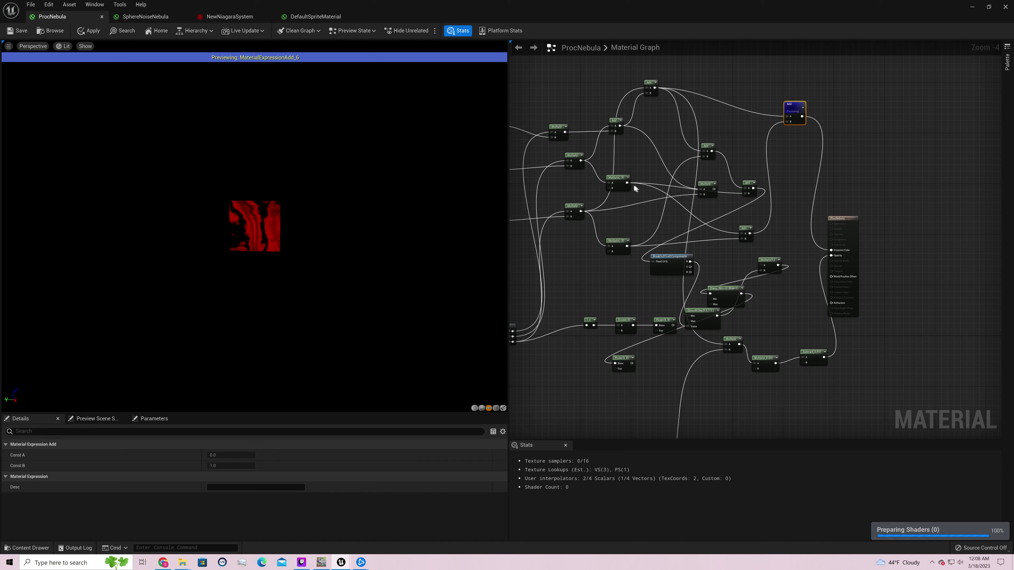
left_click_drag(627, 183, 787, 121)
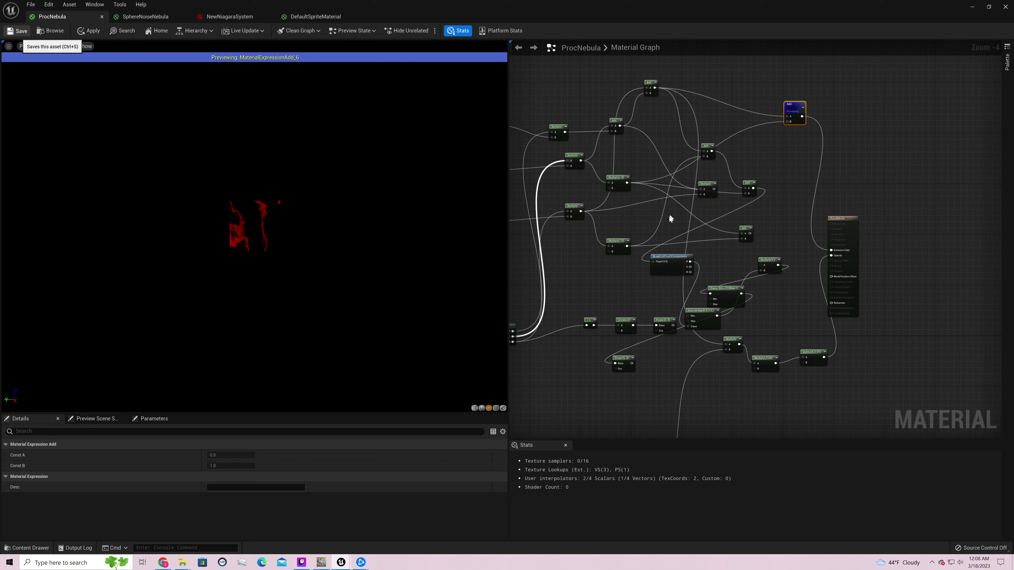
Shift the Absolute World Position node slightly away from its neighbour and delete the unused Multiply node below it.
right_click(701, 214)
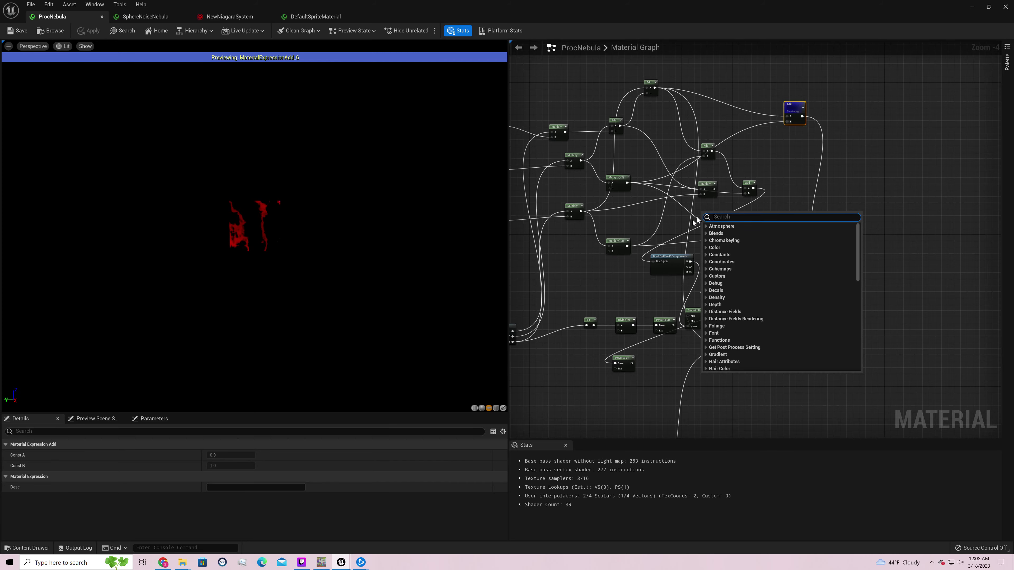
left_click(660, 216)
right_click_drag(635, 229, 865, 139)
left_click(660, 216)
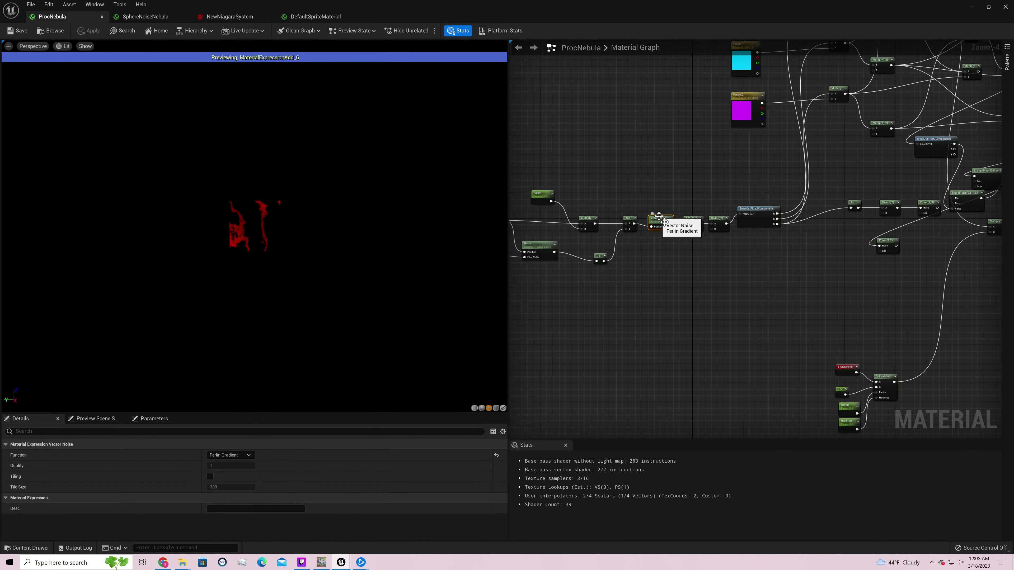
right_click_drag(690, 253, 809, 245)
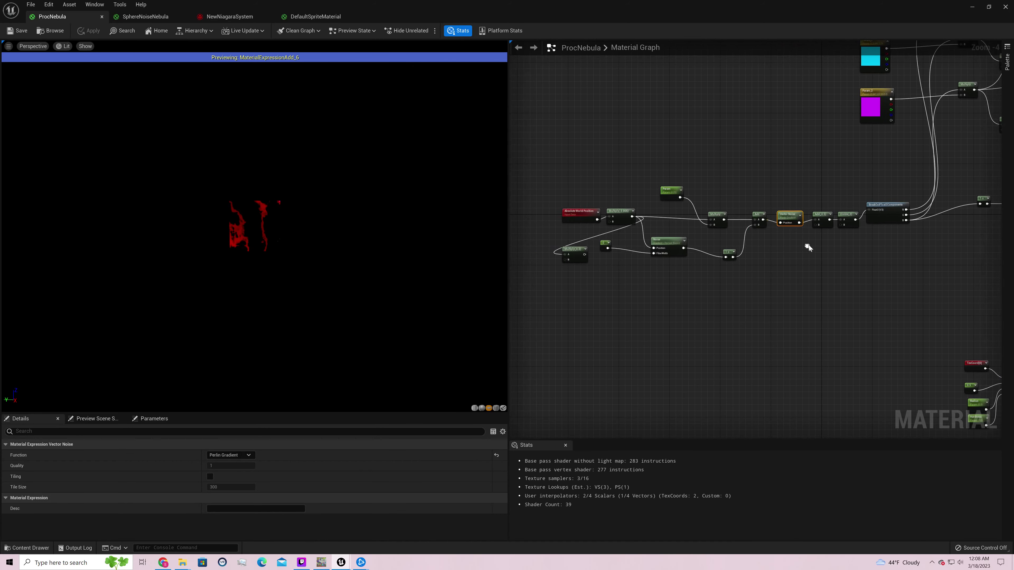
mouse_move(575, 210)
left_mouse_down()
mouse_move(547, 157)
mouse_move(563, 209)
left_mouse_up()
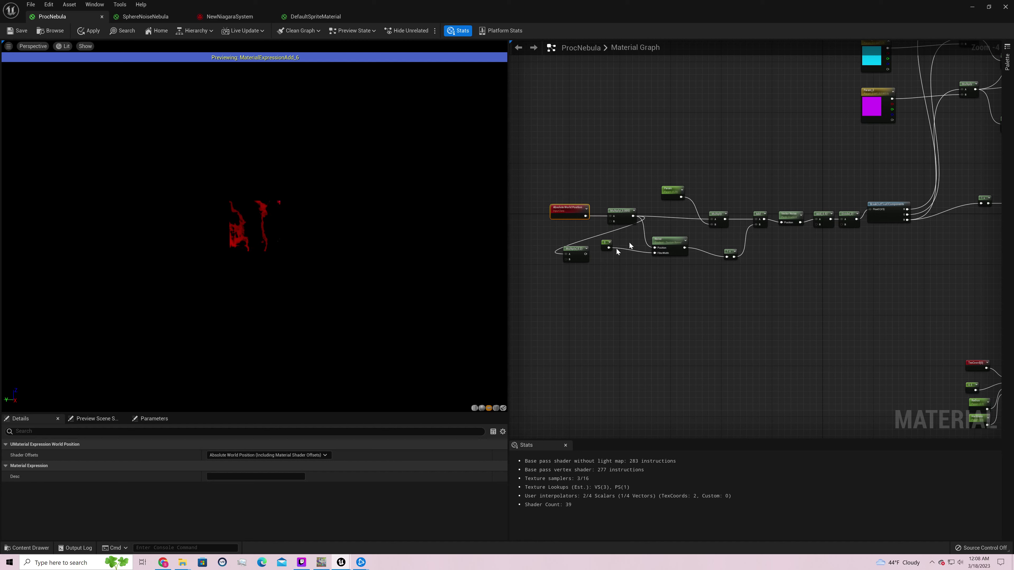
left_click(576, 254)
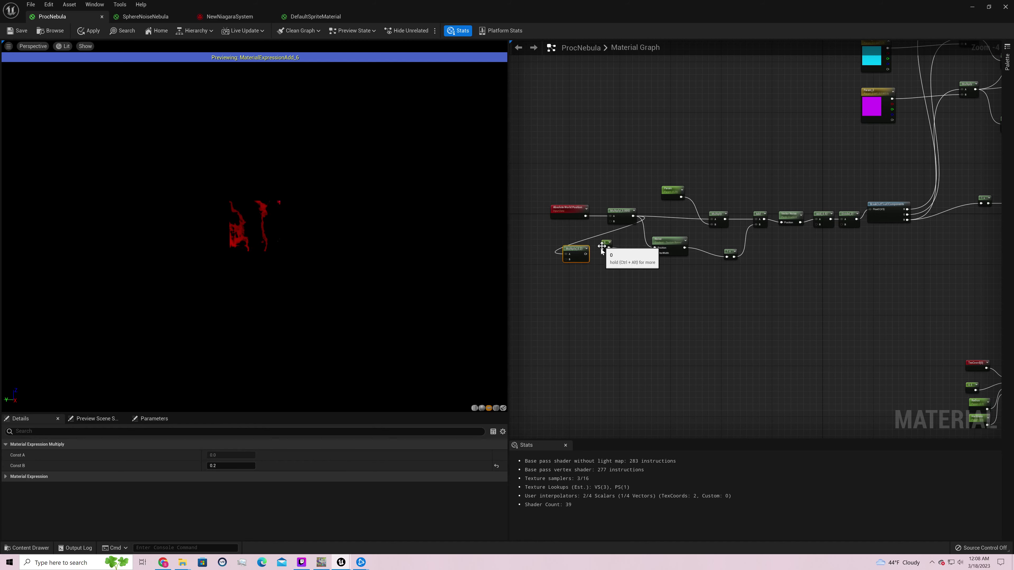
key("Delete")
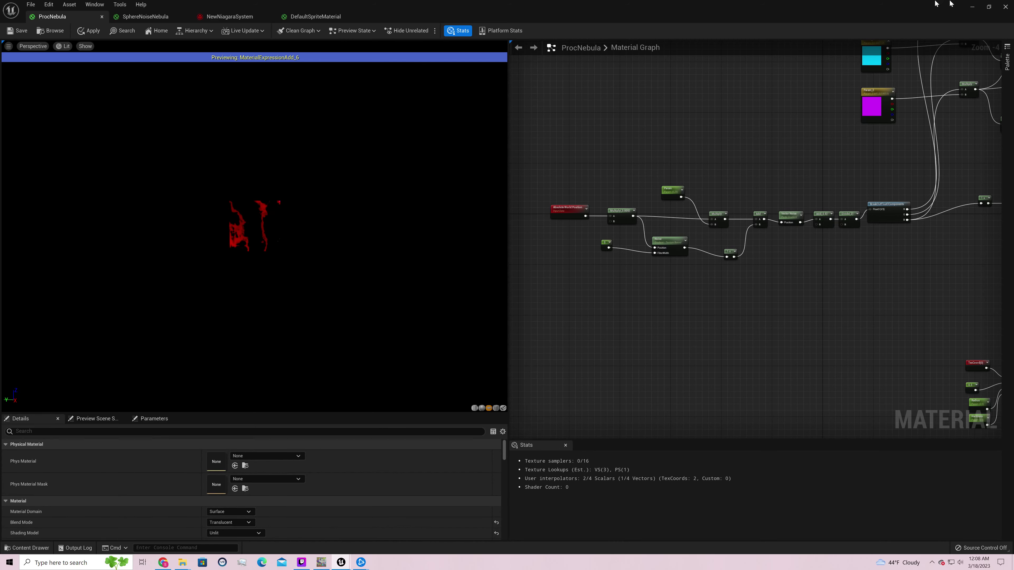
Return to the running level, inspect the nebula with the changed material from farther away, and stop the play session.
left_click(973, 7)
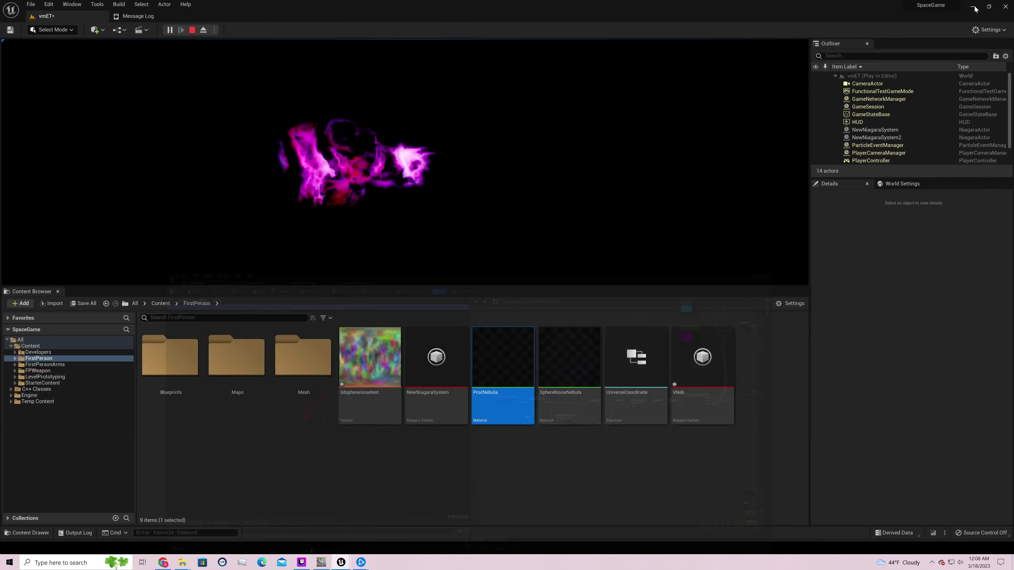
left_click(496, 134)
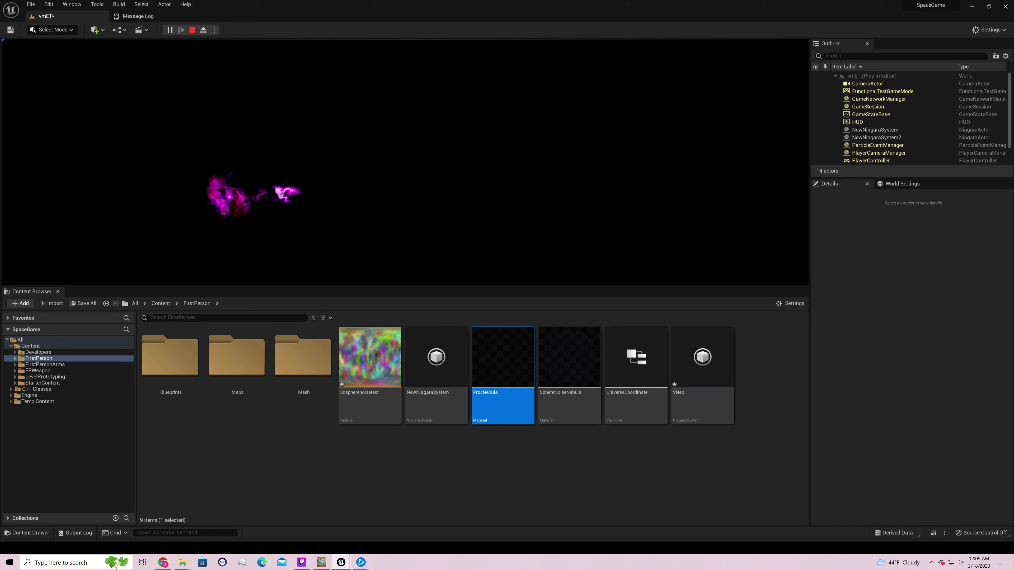
key("Escape")
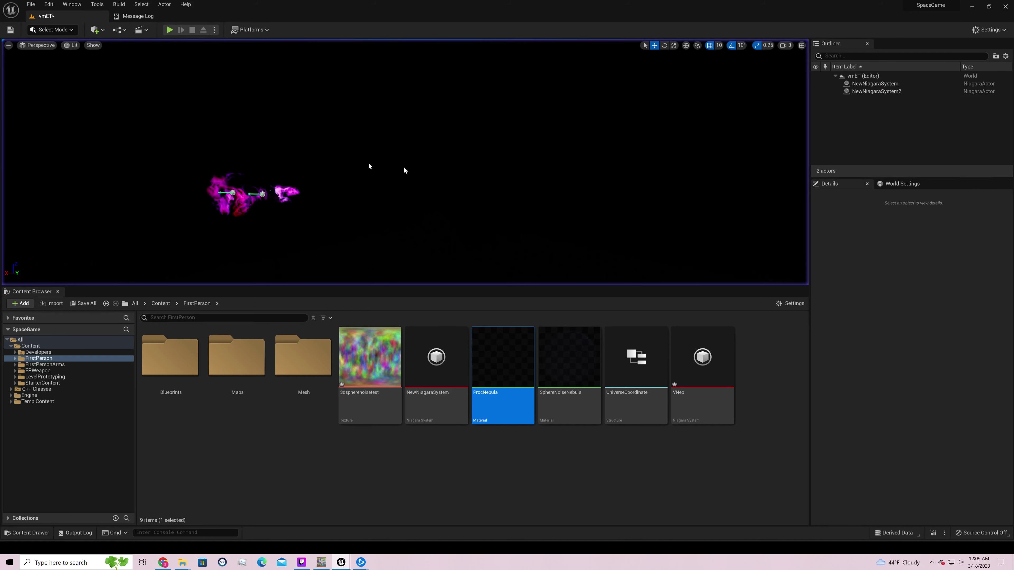
Move the NewNiagaraSystem2 actor away from the other nebula to X -670.
left_click(241, 198)
left_click_drag(218, 194, 471, 200)
key("w")
key("d")
right_click_drag(471, 201, 507, 157)
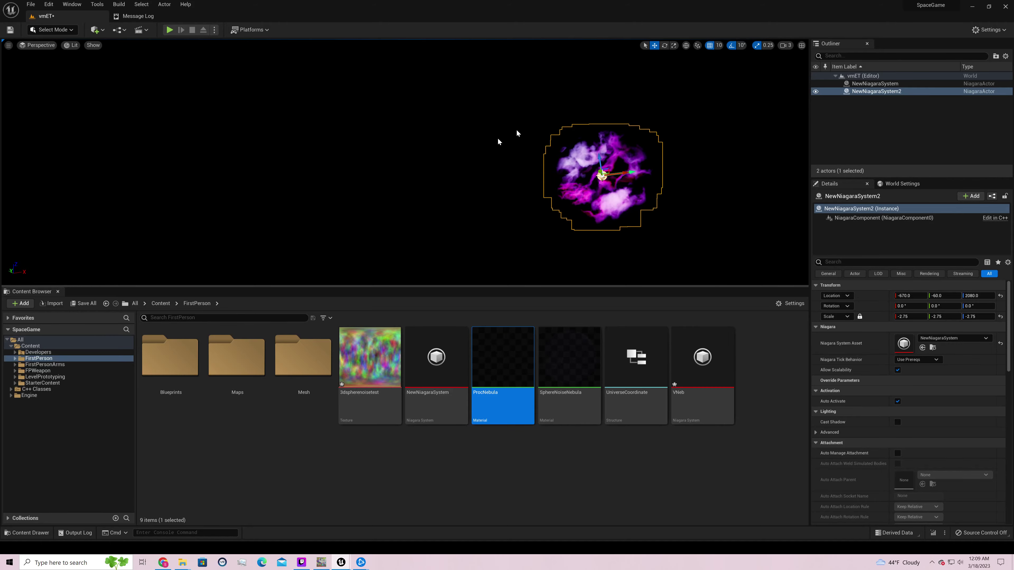
Open the ProcNebula material for editing.
double_click(485, 356)
double_click(485, 360)
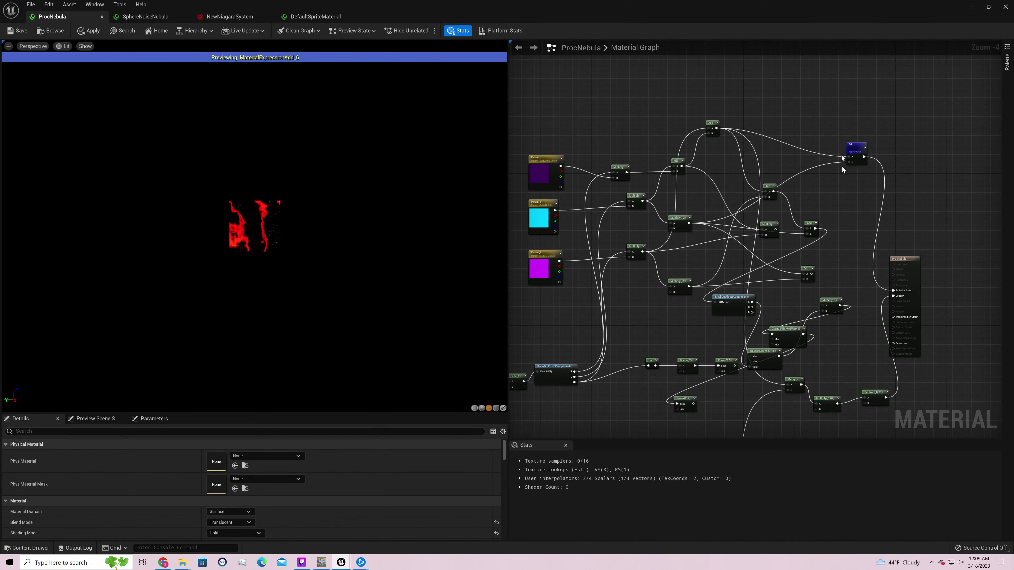
Delete the previewed Add node, wire the topmost Add node directly into Emissive Color, and move that node closer to the material output.
left_click(852, 154)
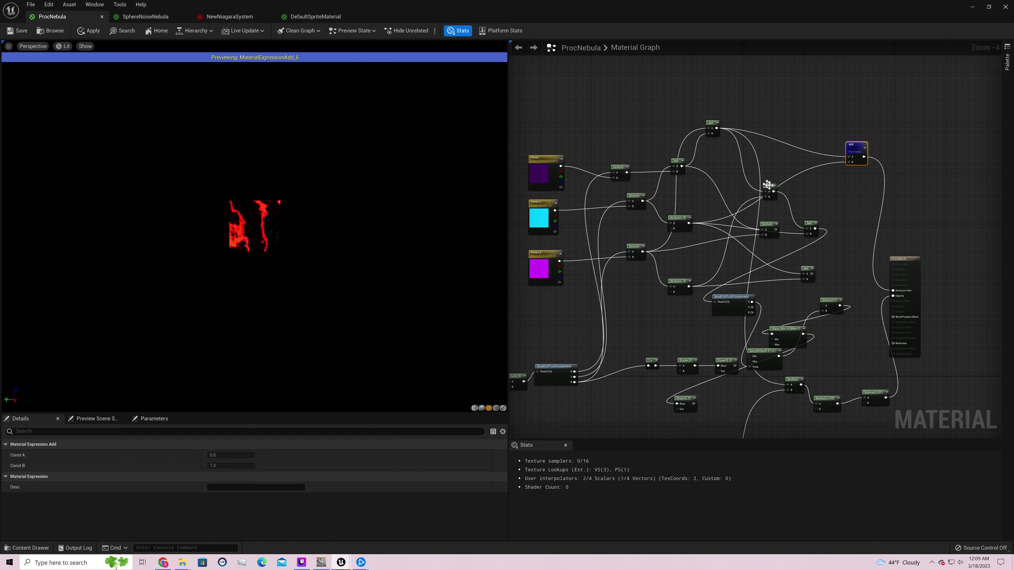
key("Delete")
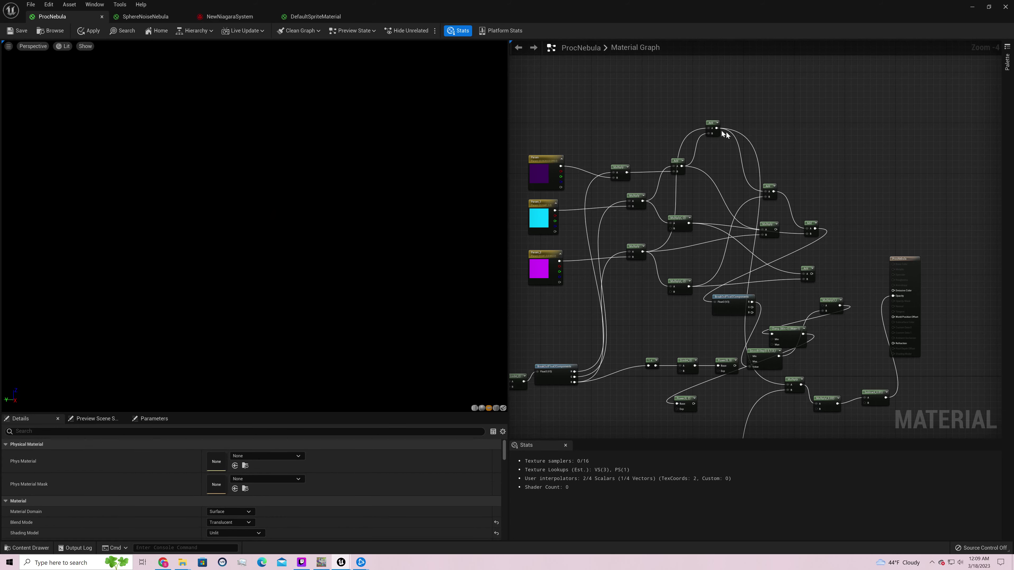
left_click_drag(716, 128, 894, 292)
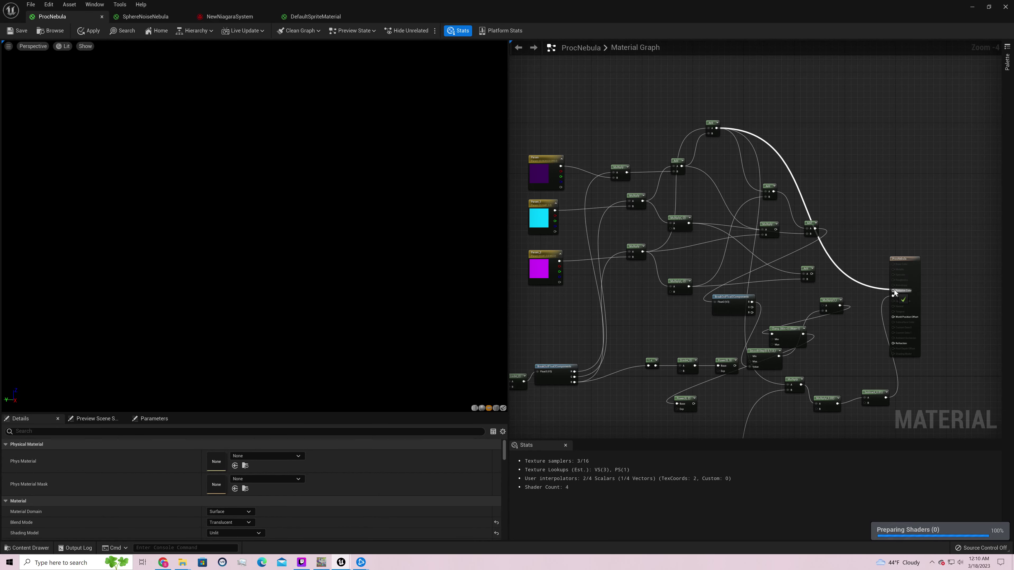
left_click_drag(894, 292, 894, 292)
left_click_drag(712, 123, 821, 144)
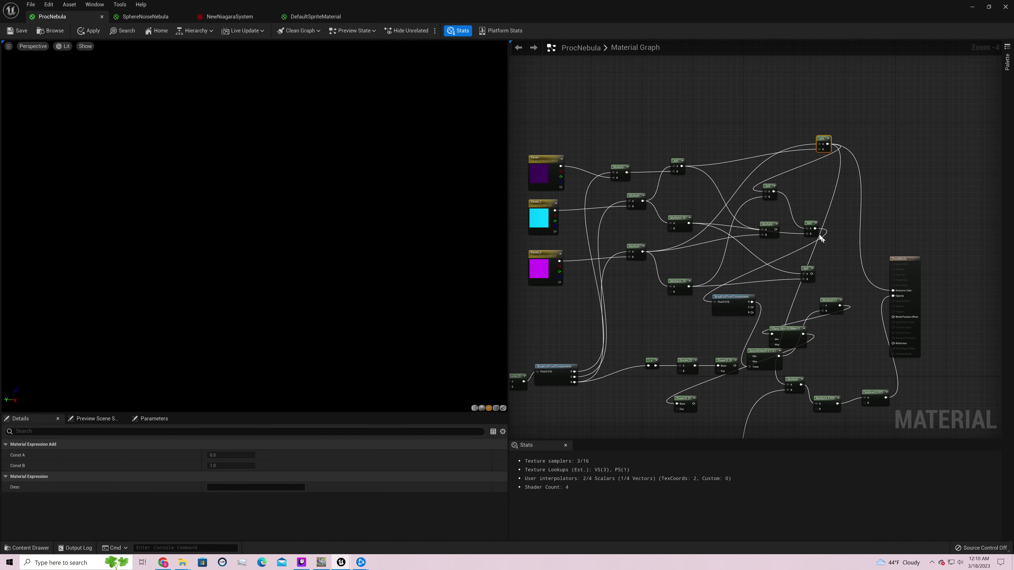
Move the SphereMask node and its input nodes up closer to the rest of the graph and apply the material.
right_click_drag(708, 393, 787, 280)
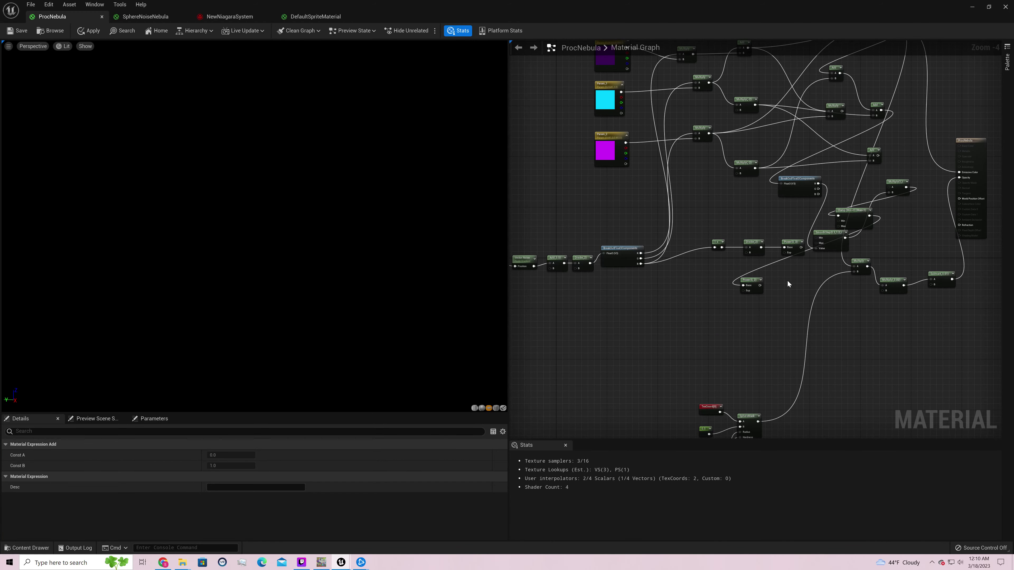
right_click_drag(787, 280, 828, 180)
left_click_drag(703, 259, 782, 354)
left_click_drag(762, 299, 835, 207)
right_click_drag(928, 179, 823, 352)
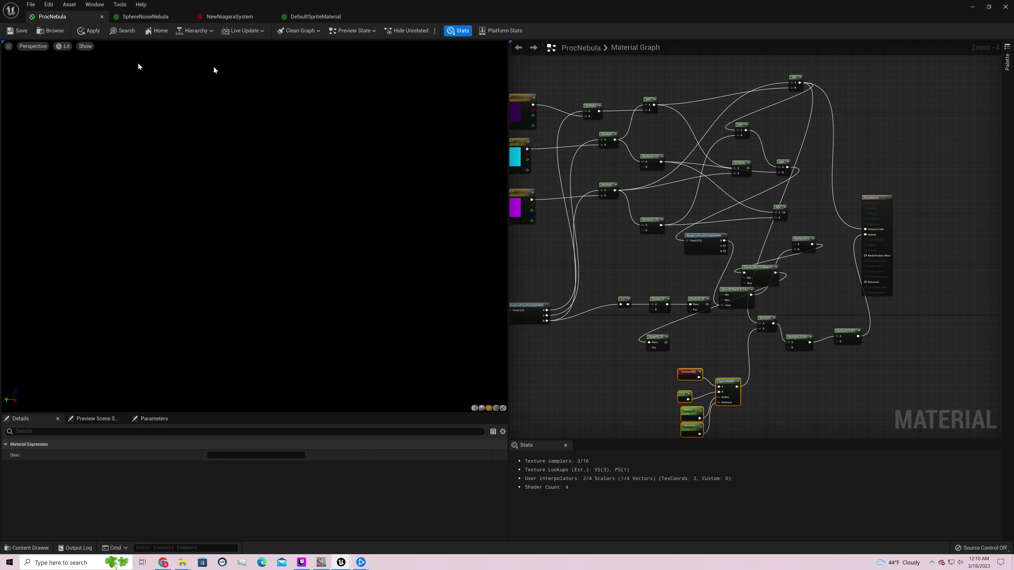
left_click(99, 31)
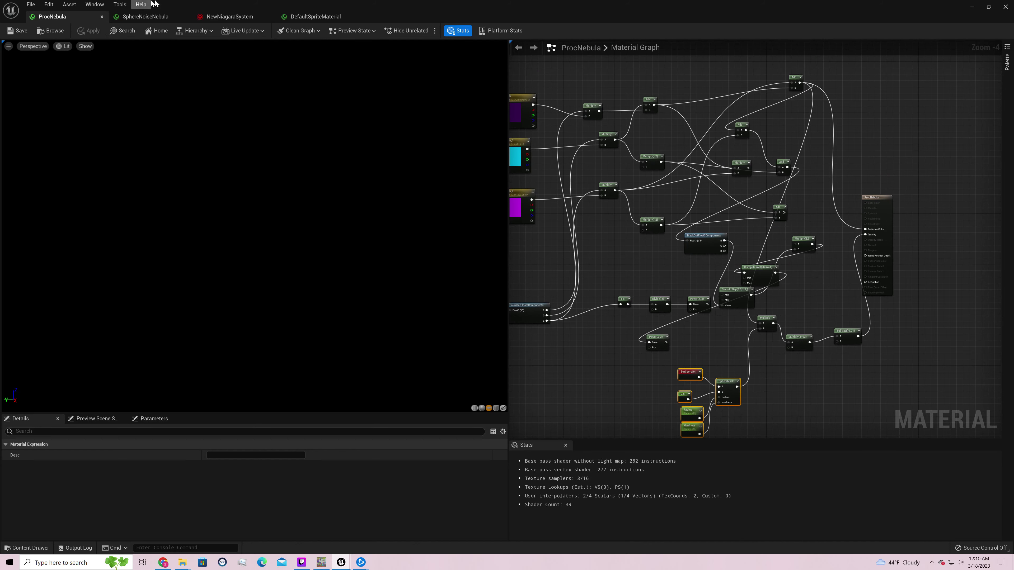
In NewNiagaraSystem's Initialize Particle module, set Uniform Sprite Size Min to 150 and Max to 300, and save the system.
left_click(230, 17)
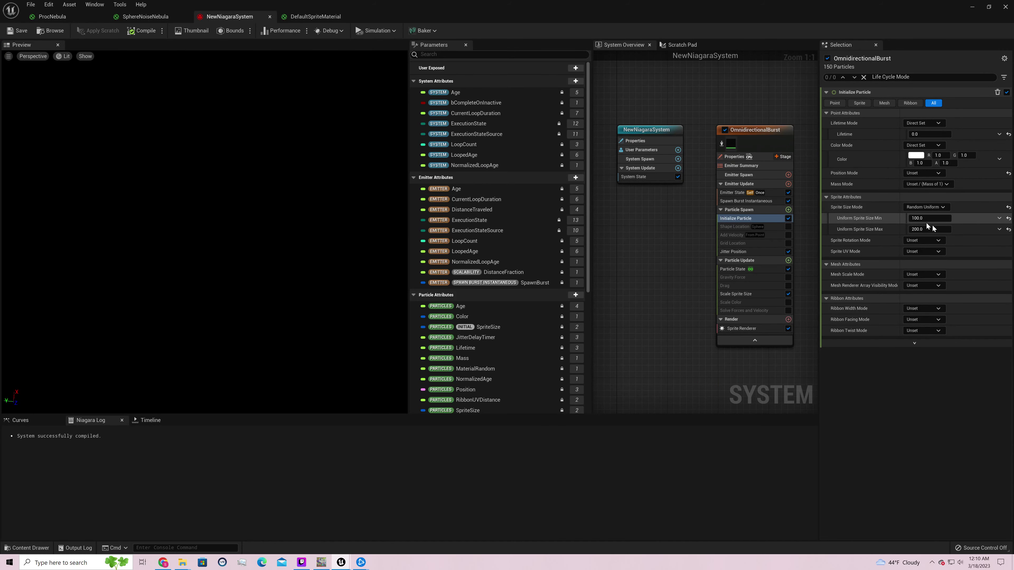
left_click(915, 218)
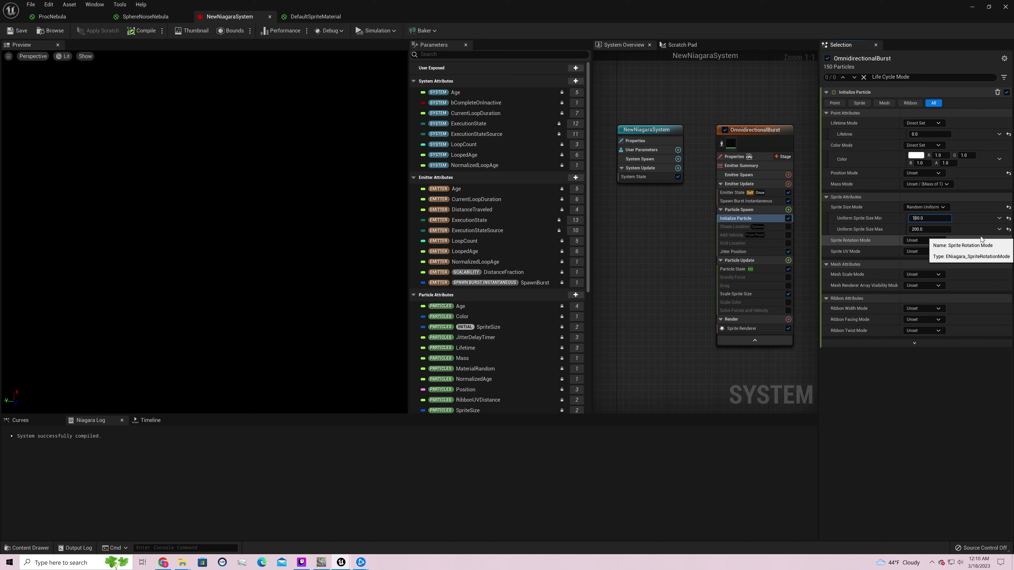
key("BackSpace")
type("5")
left_click(925, 229)
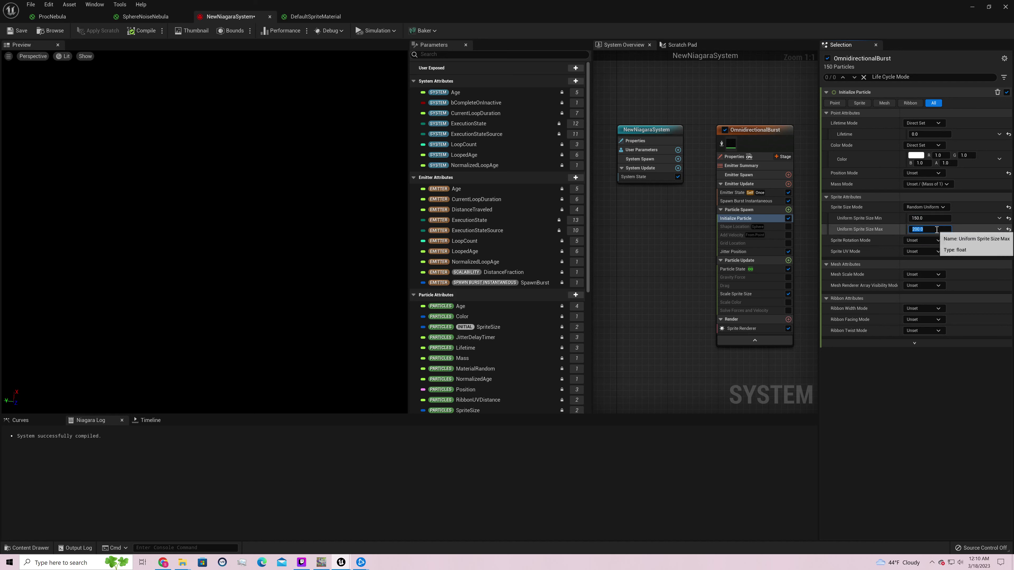
type("300")
key("Return")
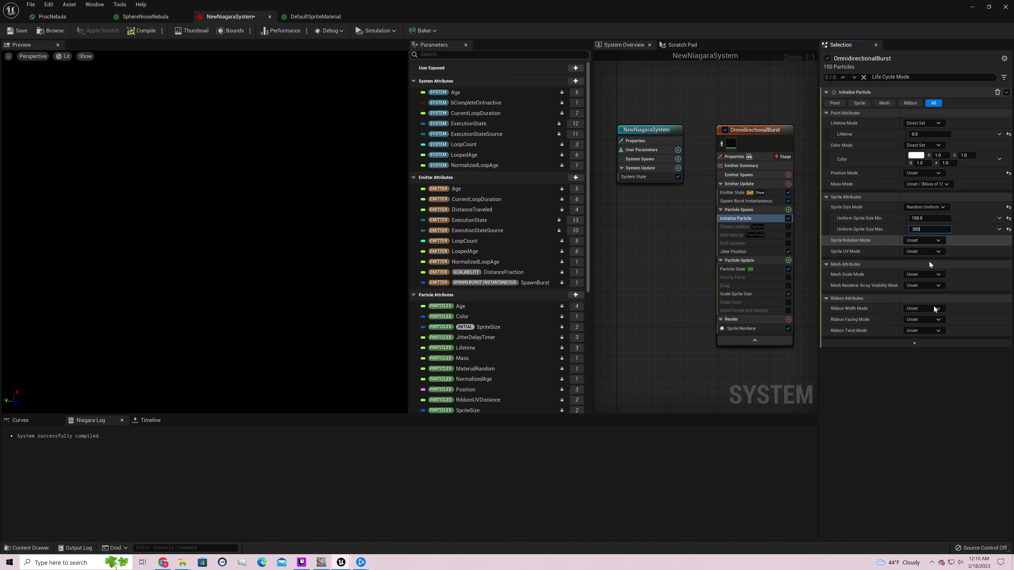
left_click(17, 31)
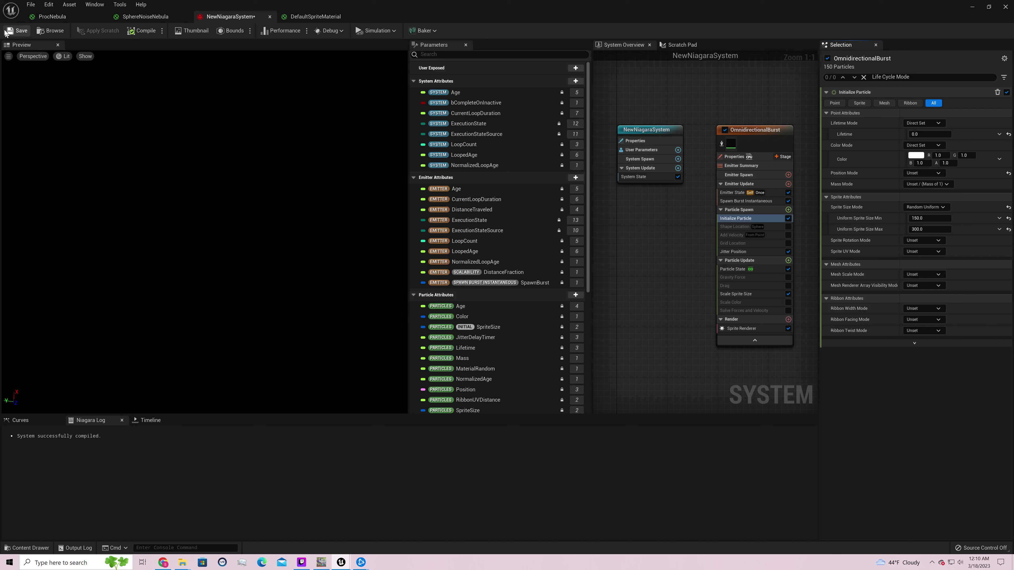
Return to the level and move the NewNiagaraSystem2 actor along the Y axis to 930.
left_click(972, 8)
left_click(613, 95)
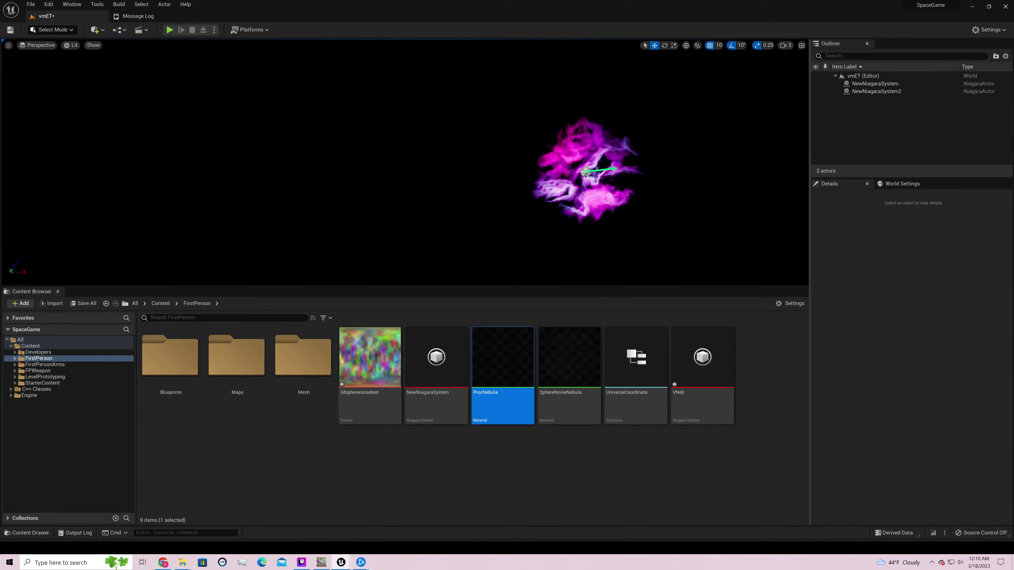
right_click_drag(613, 95, 553, 127)
key("s")
key("s")
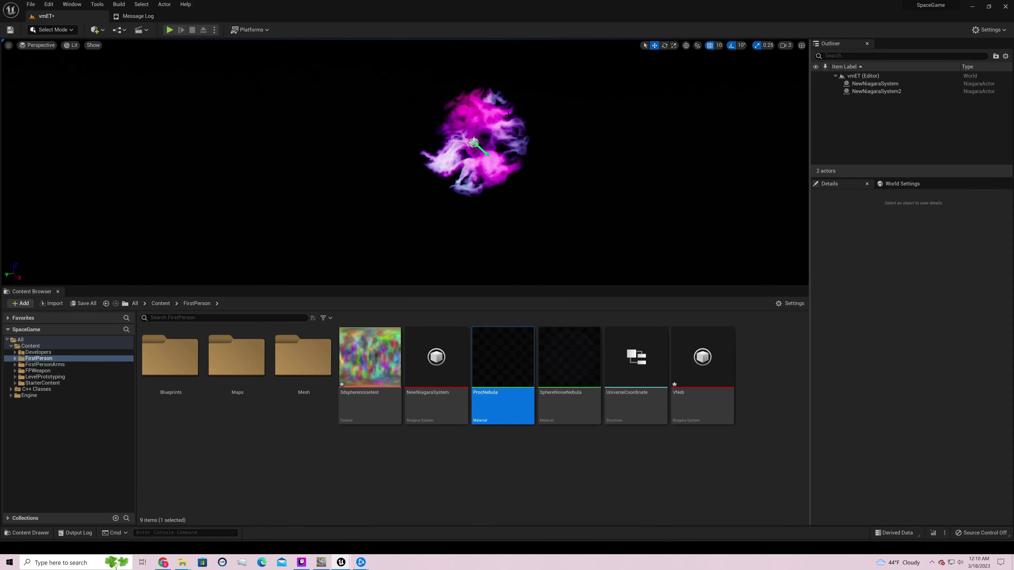
left_click(508, 116)
left_click(458, 146)
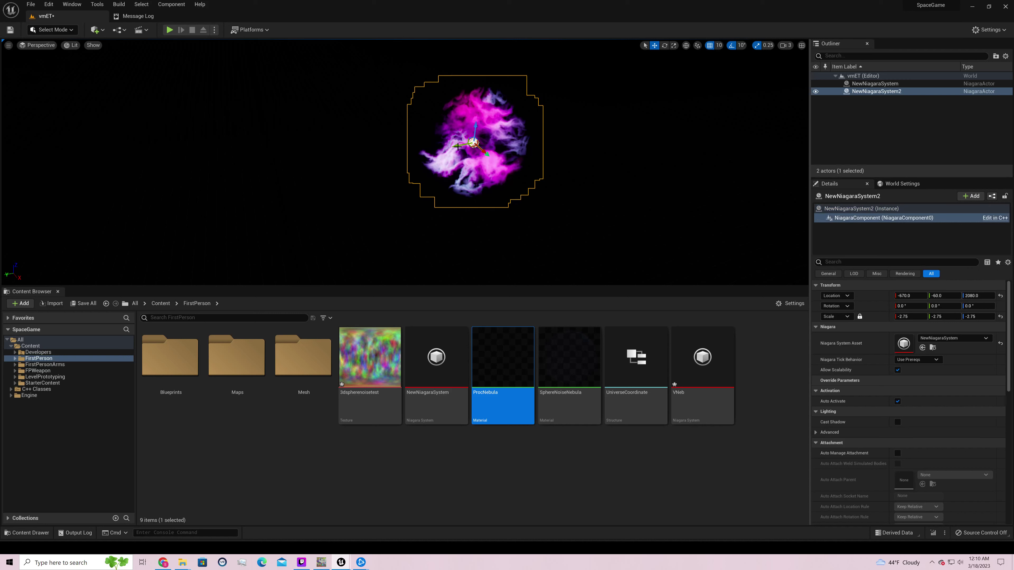
left_click_drag(458, 152, 202, 258)
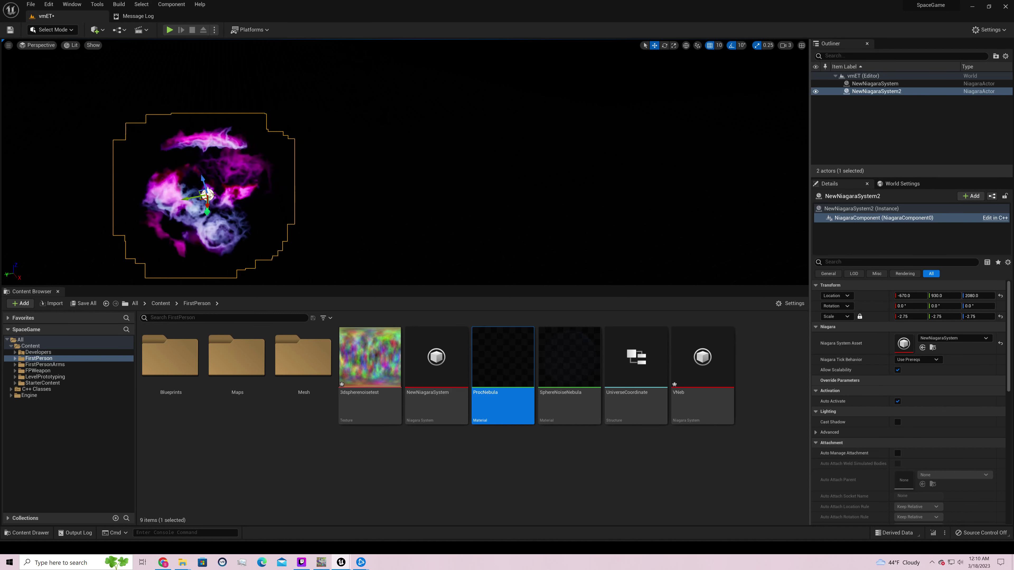
Scale the NewNiagaraSystem2 actor to -6.0, -6.0, -9.5 and inspect the enlarged nebula from another angle.
left_click(674, 45)
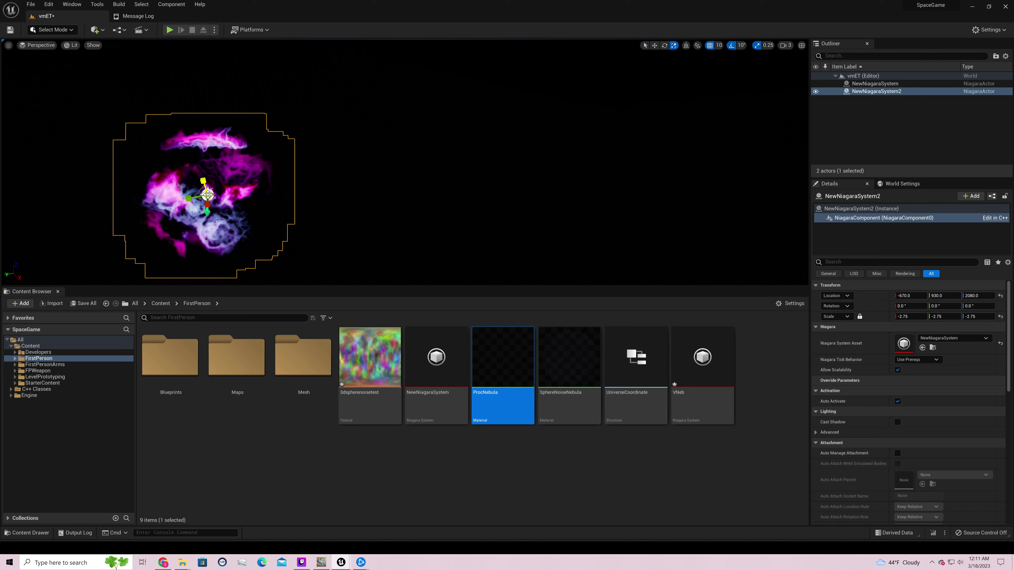
mouse_move(203, 180)
left_mouse_down()
mouse_move(197, 161)
mouse_move(207, 194)
left_mouse_up()
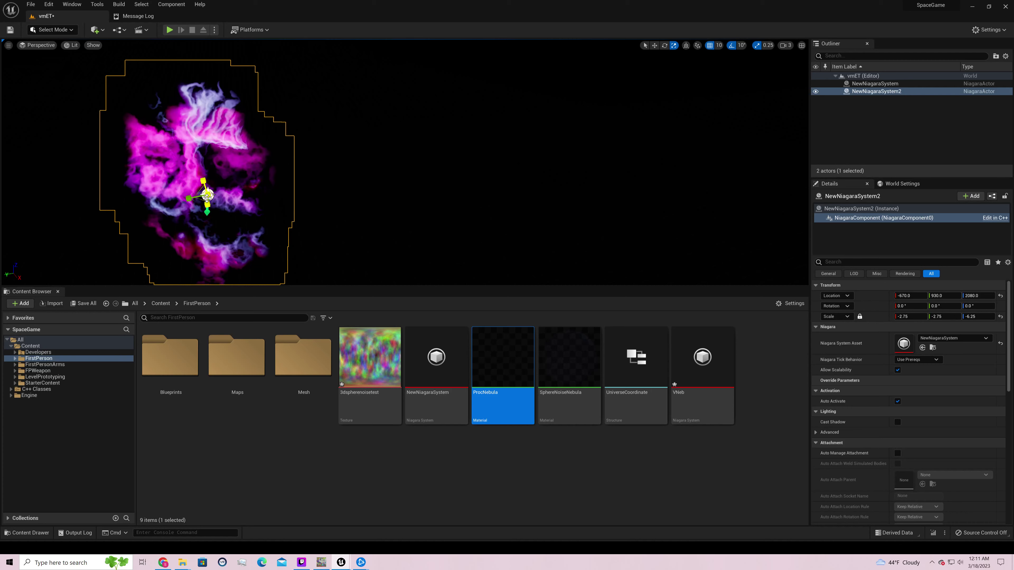
left_click_drag(207, 194, 208, 194)
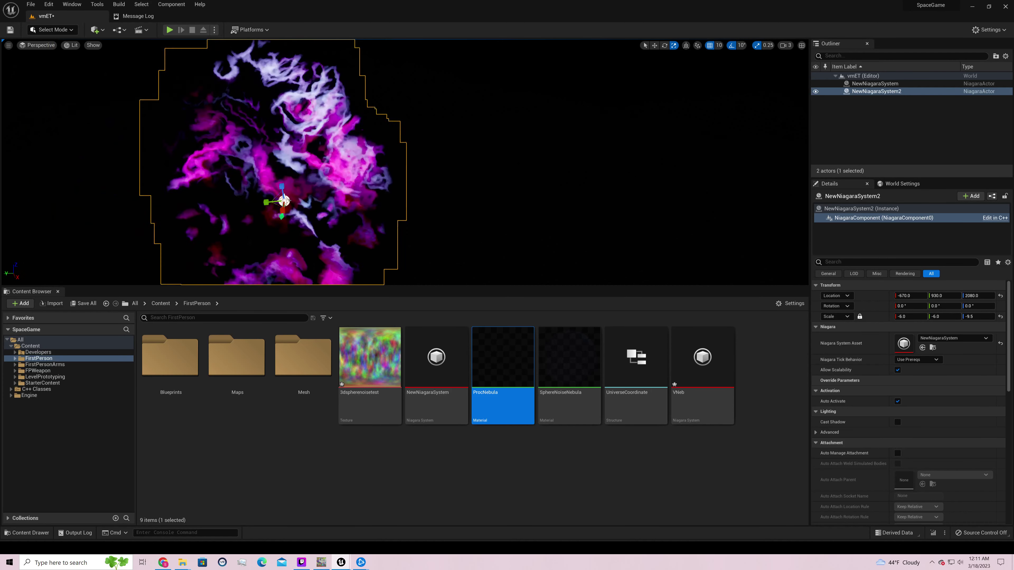
left_click(487, 236)
key("w")
right_click_drag(487, 236, 489, 237)
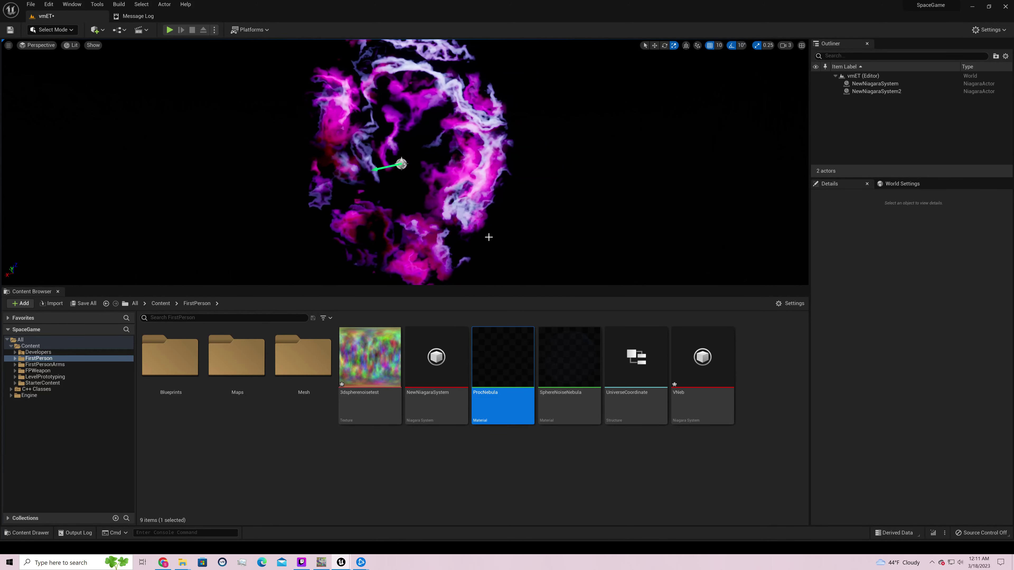
Open the ProcNebula material, move its output node farther from the graph, and shift the unconnected Add node beside the Multiply nodes feeding it.
double_click(489, 360)
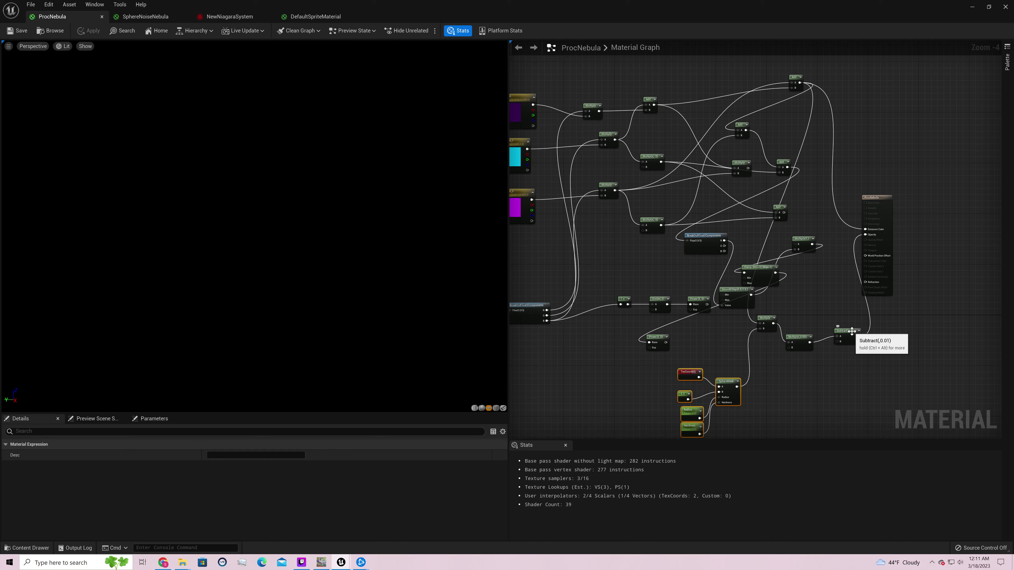
left_click_drag(880, 199, 926, 198)
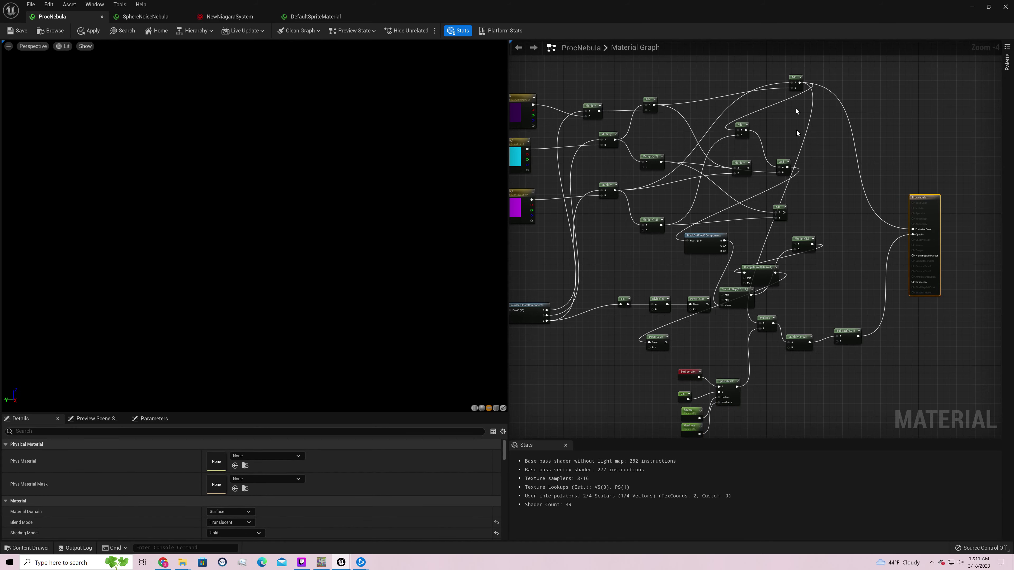
right_click_drag(817, 159, 857, 259)
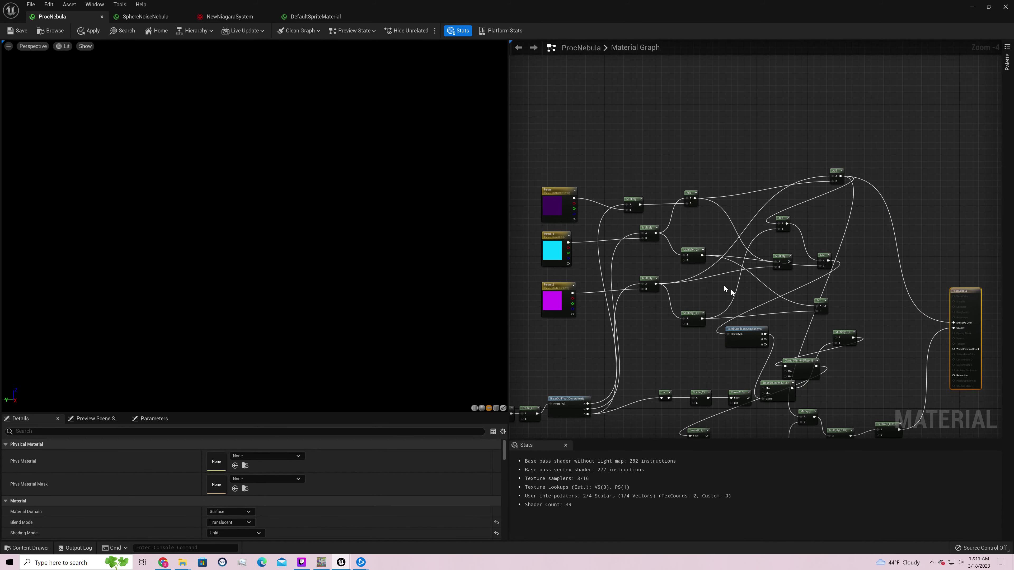
right_click_drag(850, 324, 828, 265)
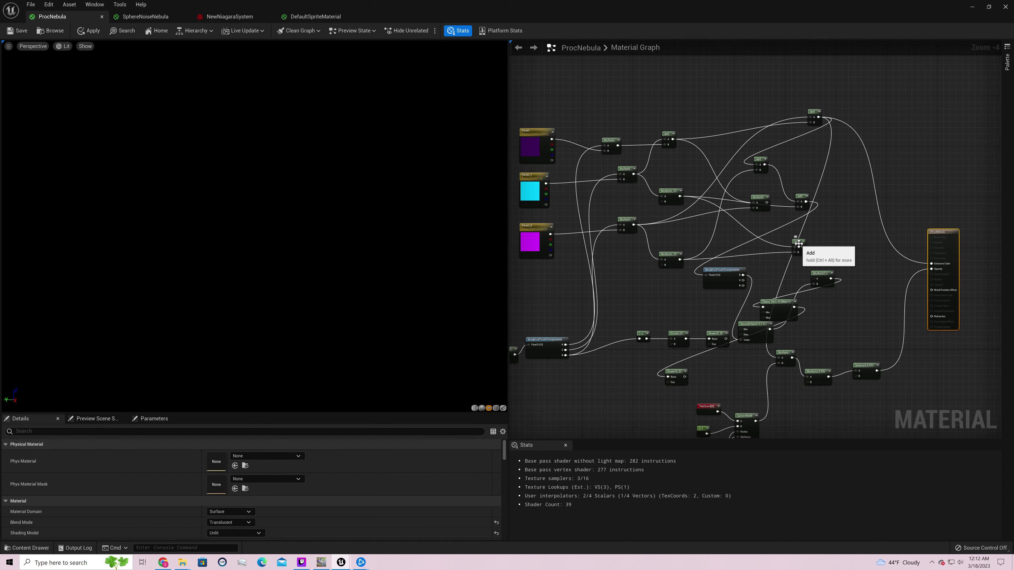
left_click_drag(799, 243, 724, 226)
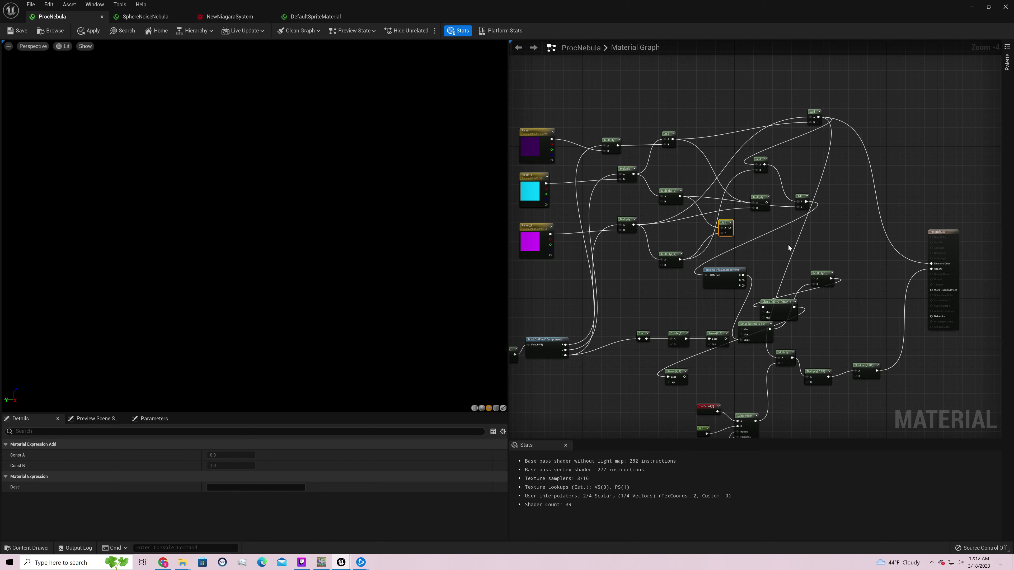
Create a Subtract node with a Constant of 0 as input A and the BreakOutFloat3Components node's first output as input B.
right_click_drag(763, 247, 824, 224)
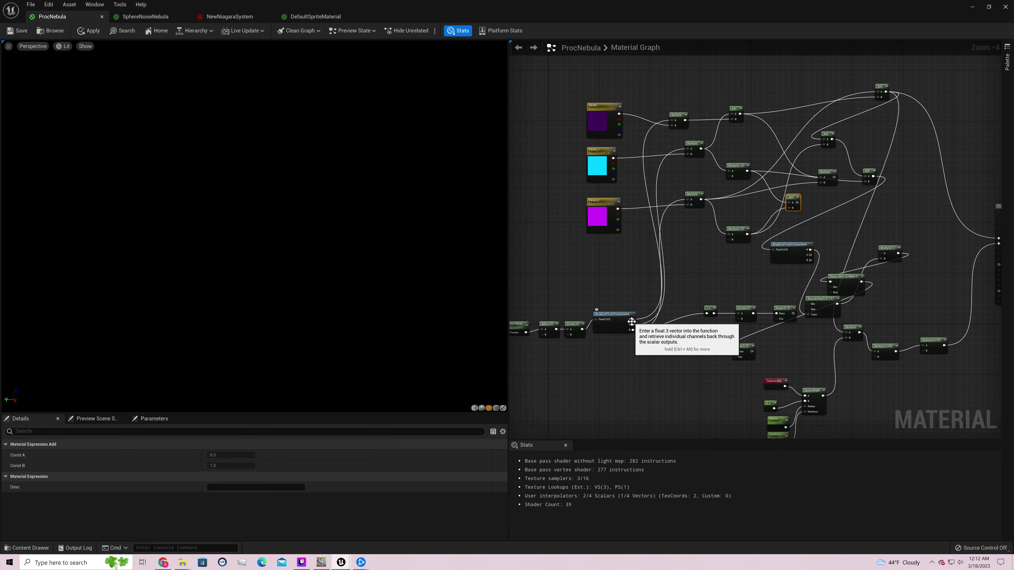
left_click_drag(634, 319, 694, 277)
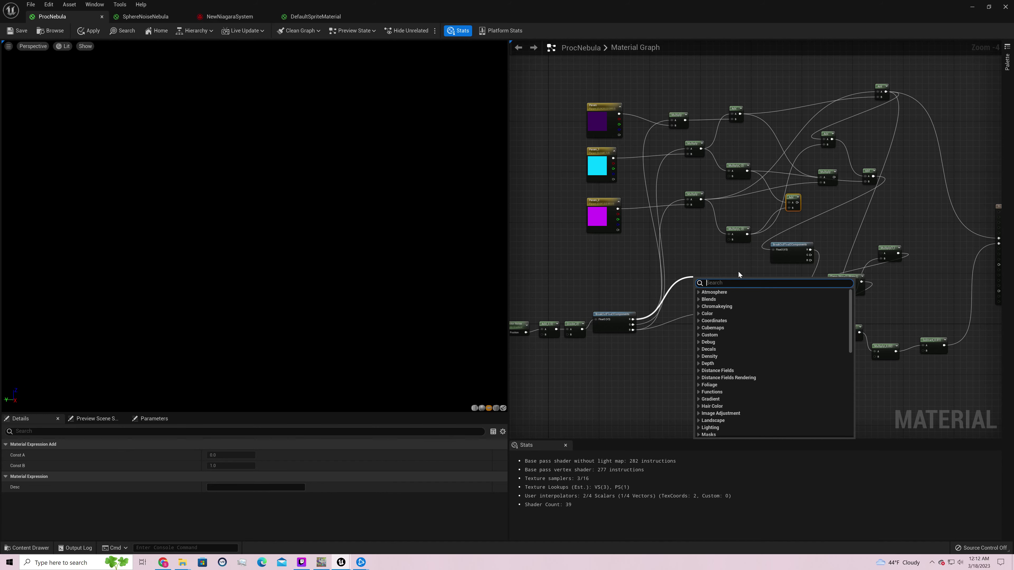
type("subtract")
key("Return")
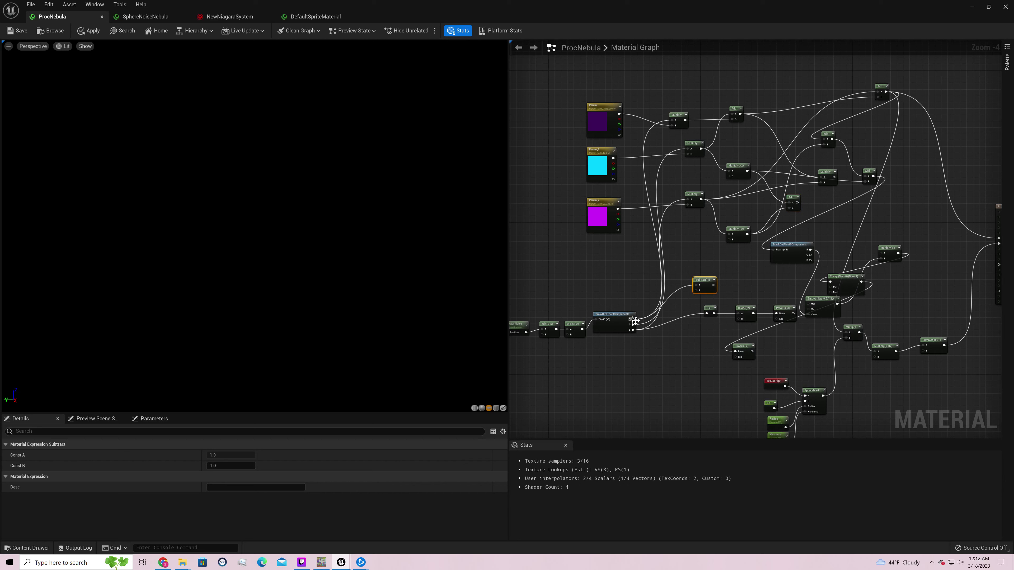
left_click_drag(633, 320, 682, 268)
type("cons")
key("Return")
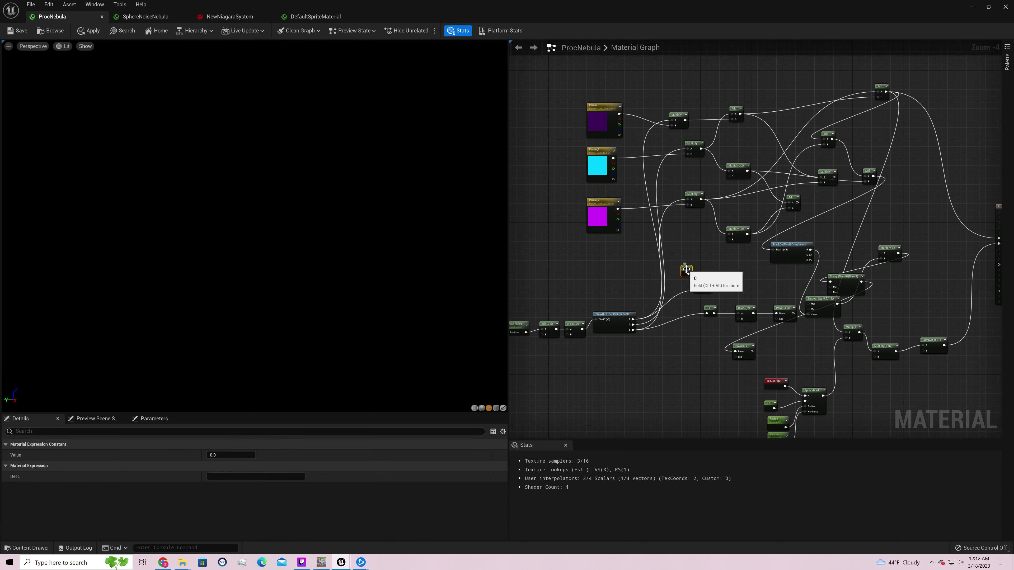
left_click_drag(687, 273, 680, 277)
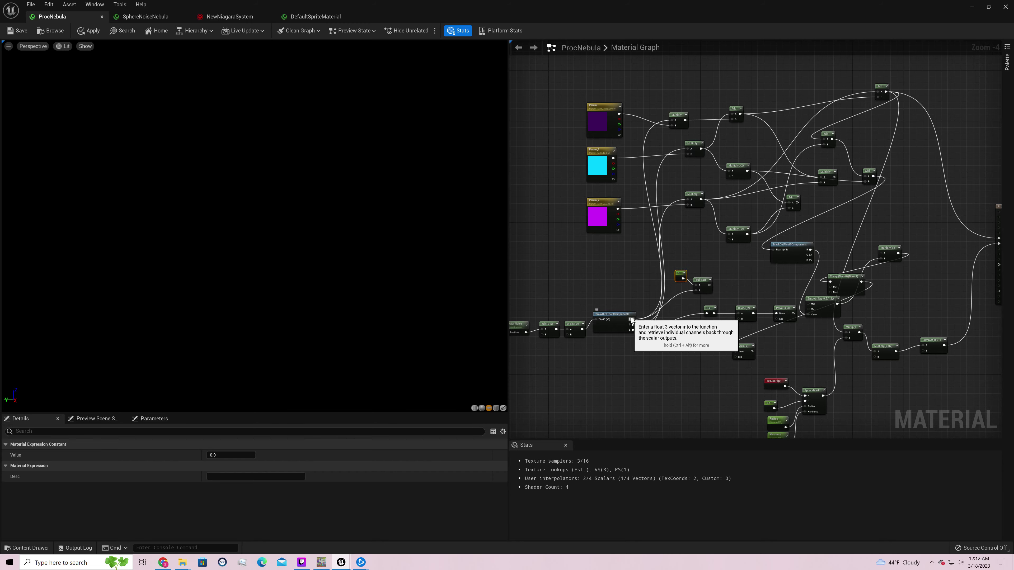
Add the Subtract result to the topmost Add node's output with a new Add node, wire it into Emissive Color, and save the material.
right_click_drag(740, 277, 646, 293)
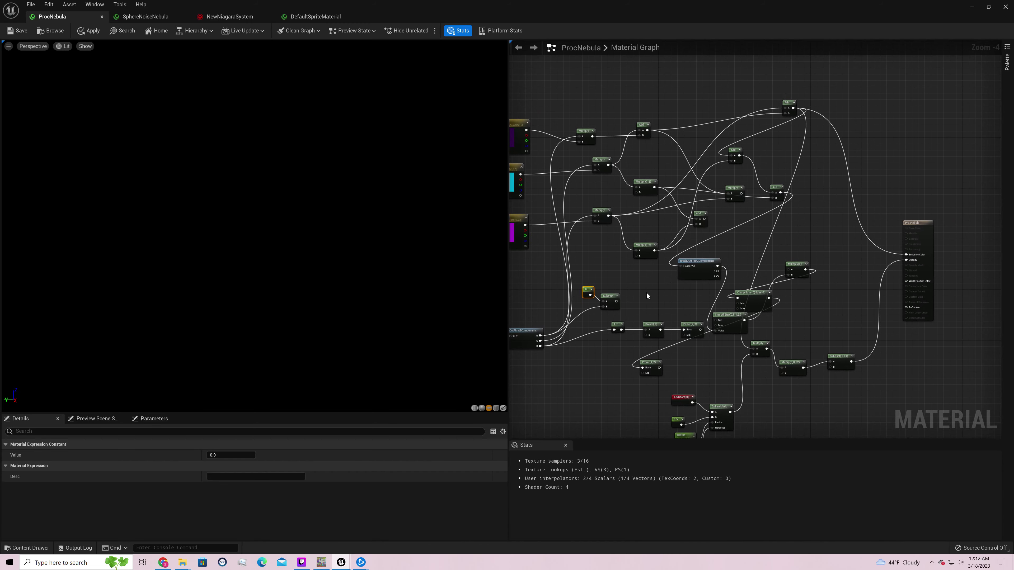
left_click_drag(617, 302, 856, 205)
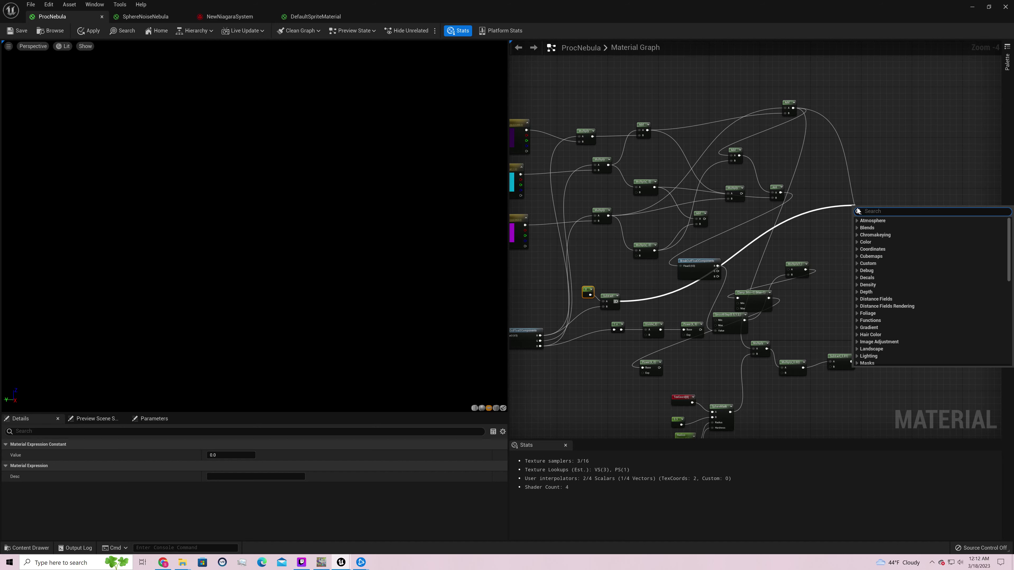
type("add")
key("Return")
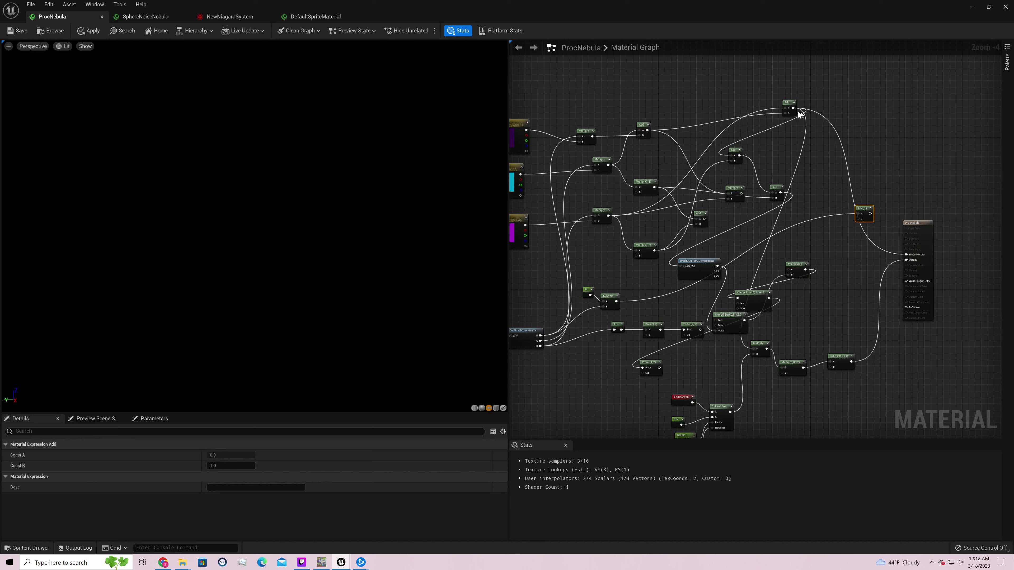
left_click_drag(792, 107, 911, 258)
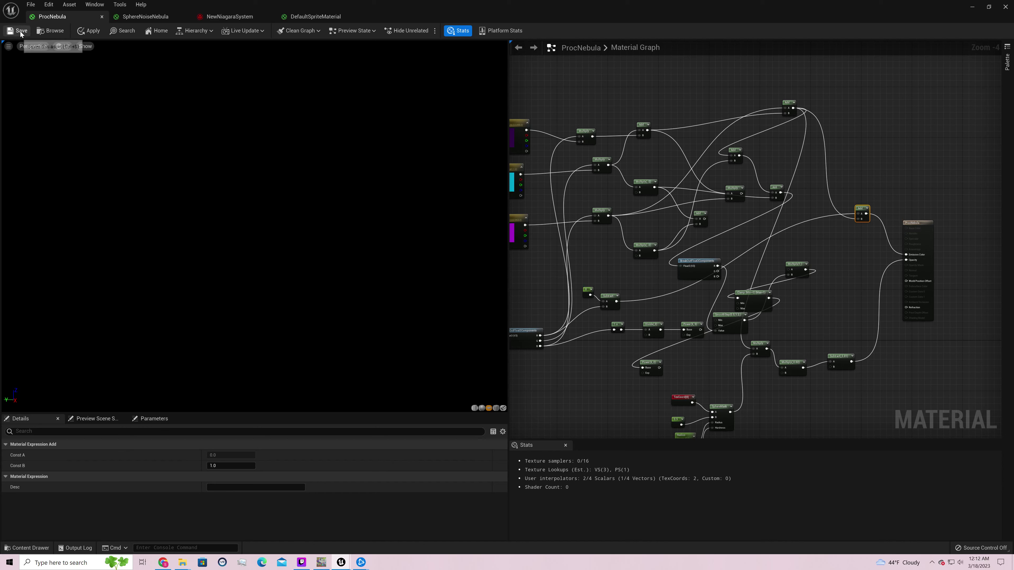
left_click(30, 30)
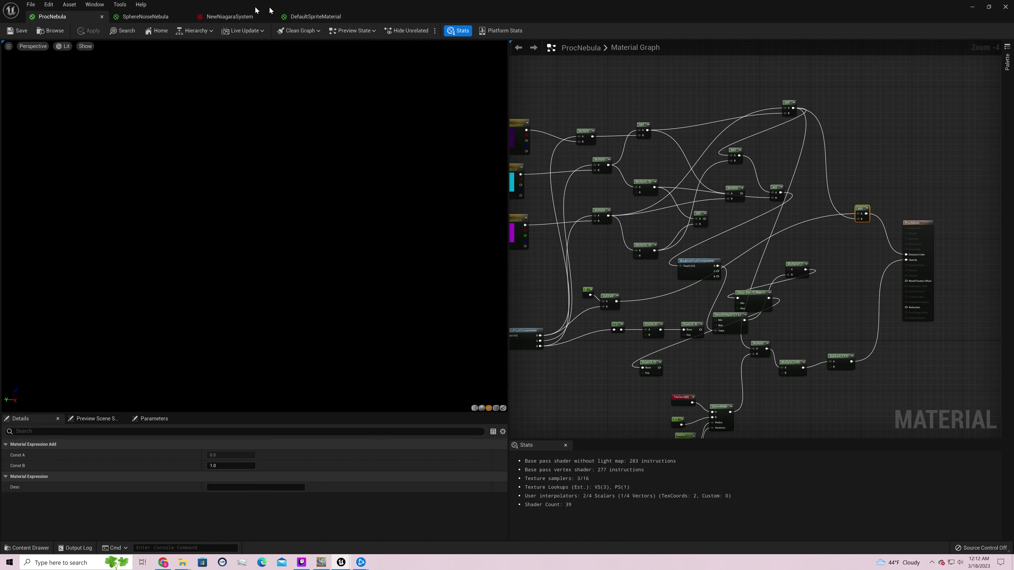
Return to the level and inspect the recoloured nebula in the viewport from several angles.
left_click(973, 8)
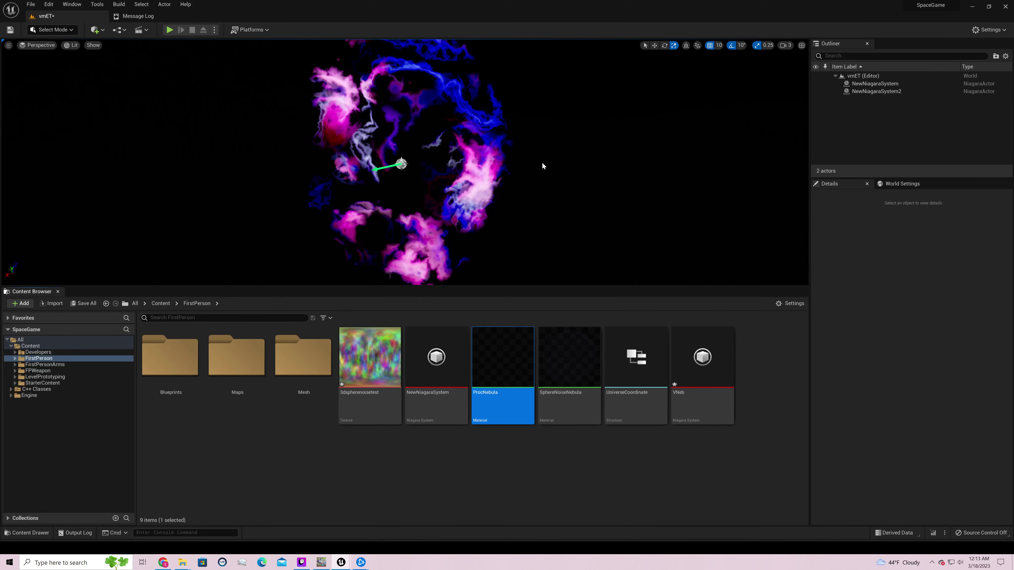
right_click_drag(543, 163, 345, 127)
key("w")
key("s")
key("d")
key("w")
right_click_drag(527, 131, 517, 199)
Reopen the ProcNebula material and move the Subtract node and its Constant closer to the final Add node.
double_click(513, 356)
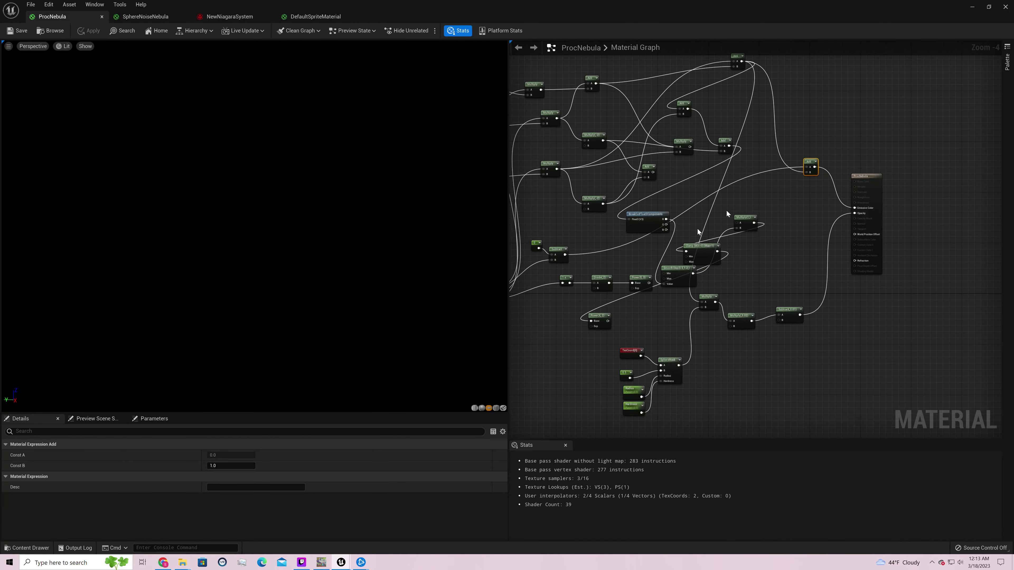
right_click_drag(574, 225, 724, 191)
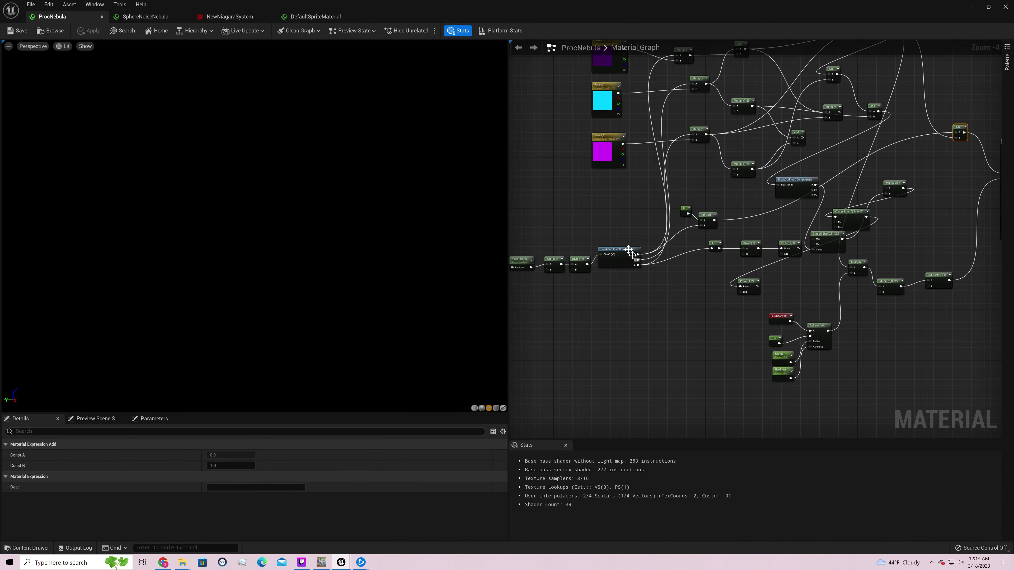
left_click_drag(708, 215, 748, 210)
left_click_drag(836, 174, 901, 144)
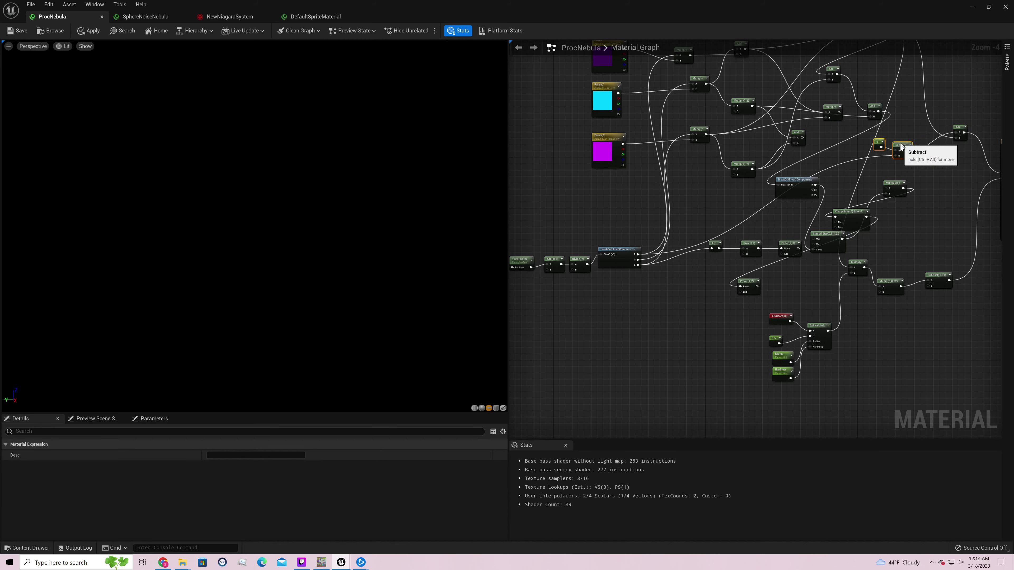
right_click_drag(933, 165, 864, 223)
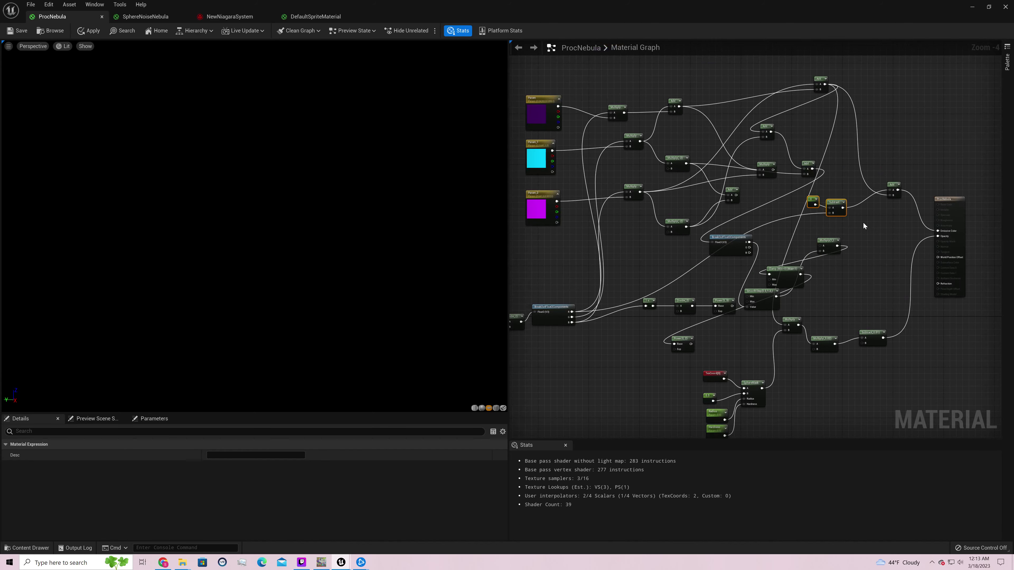
Multiply the Subtract output by 10 with a new Multiply node, wire it into the final Add node, and save the material.
left_click_drag(843, 208, 859, 221)
type("*")
key("Return")
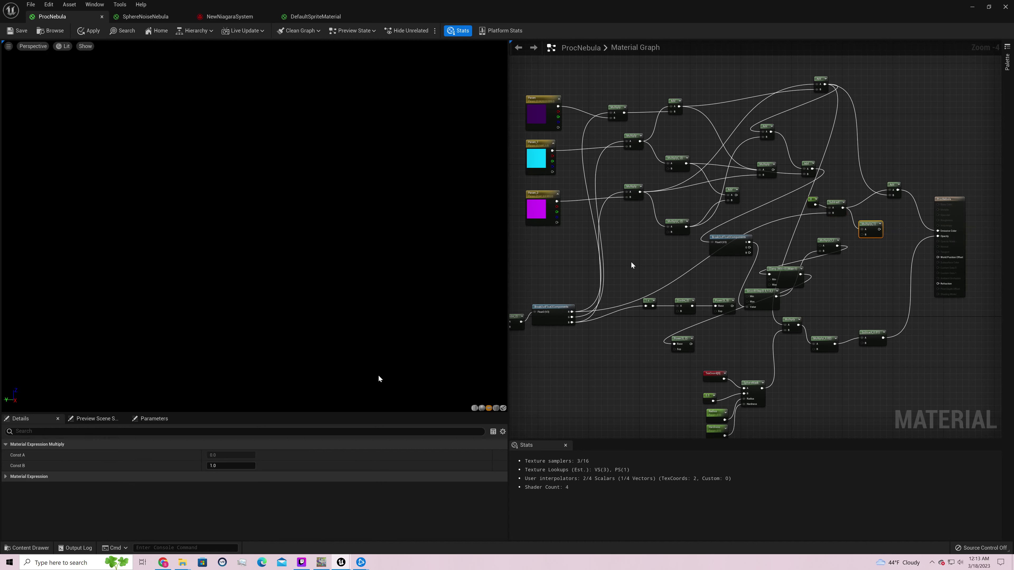
left_click(240, 466)
type("1")
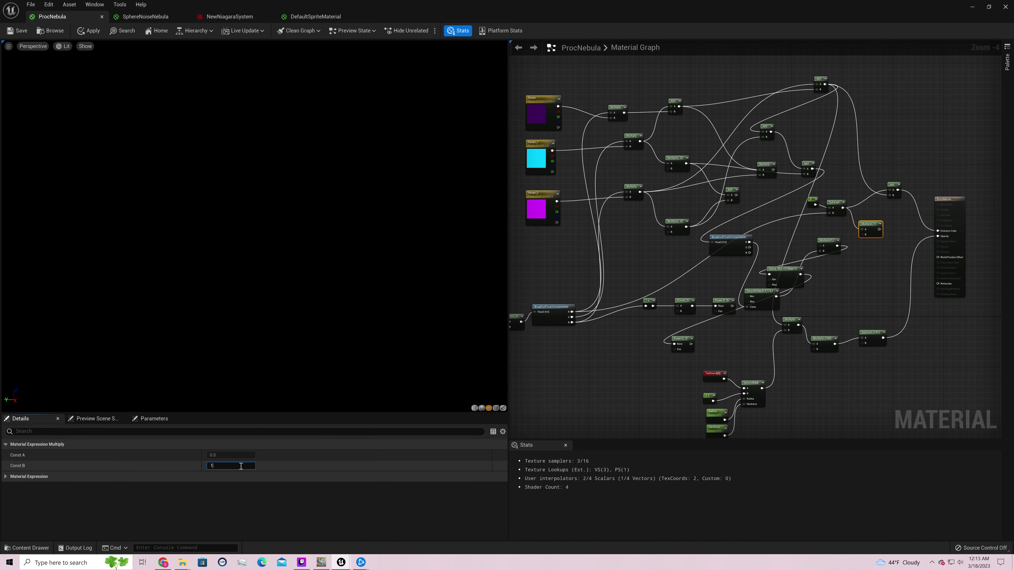
type("0")
key("Return")
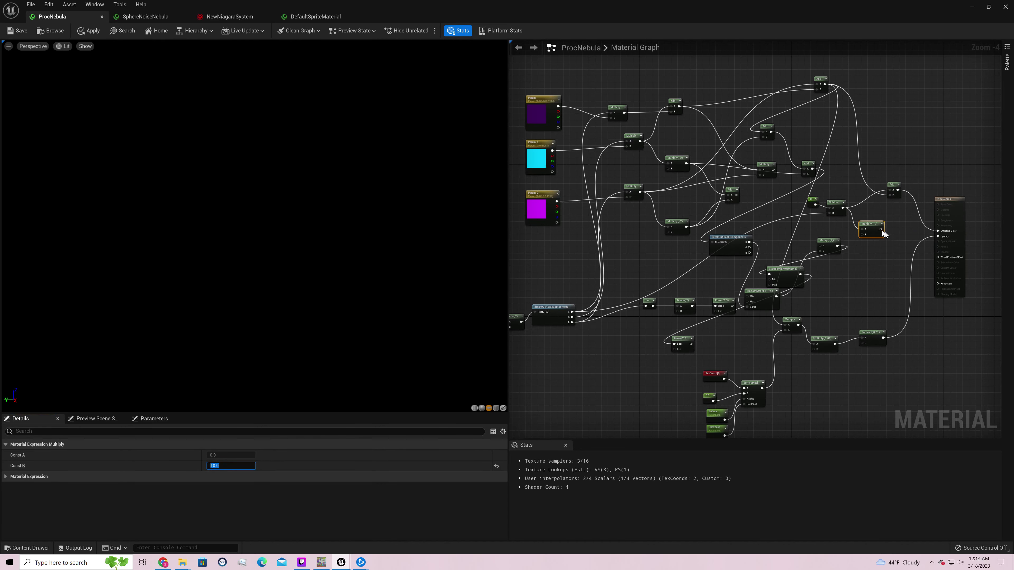
left_click_drag(882, 231, 890, 191)
left_click(19, 27)
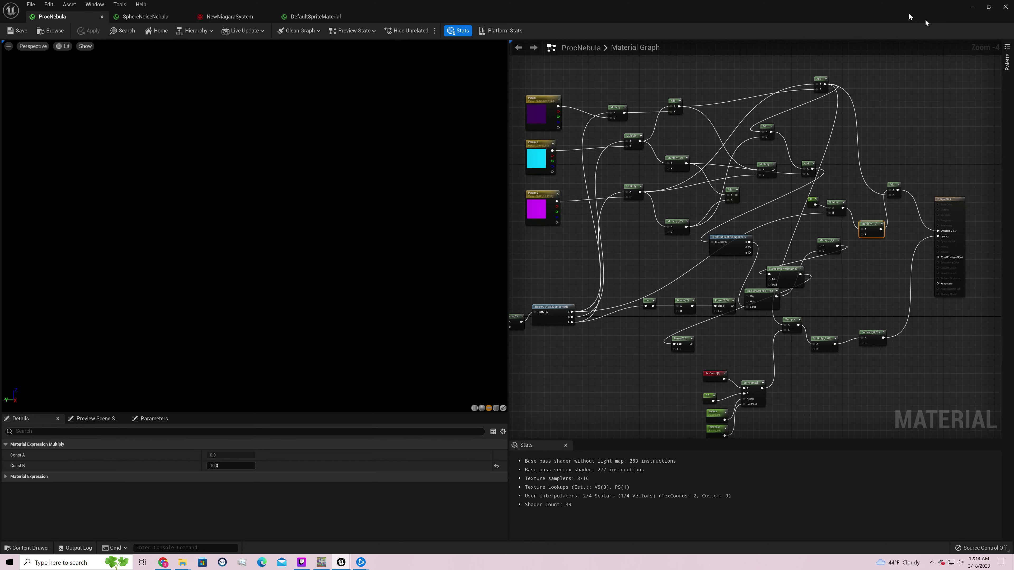
Return to the level and fly around both nebulae to examine the effect of the stronger Subtract contribution.
left_click(973, 7)
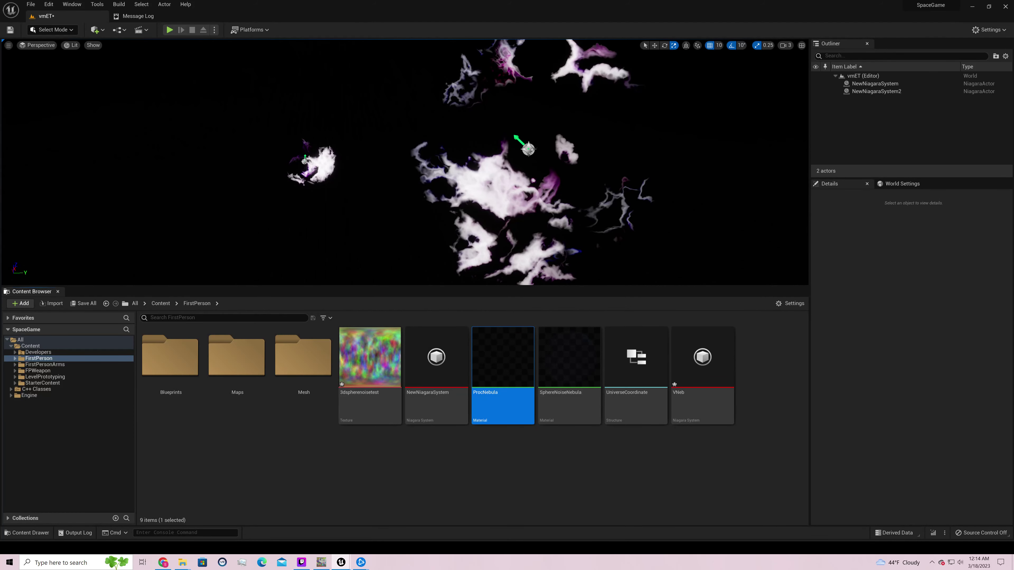
key("a")
right_click_drag(405, 162, 607, 159)
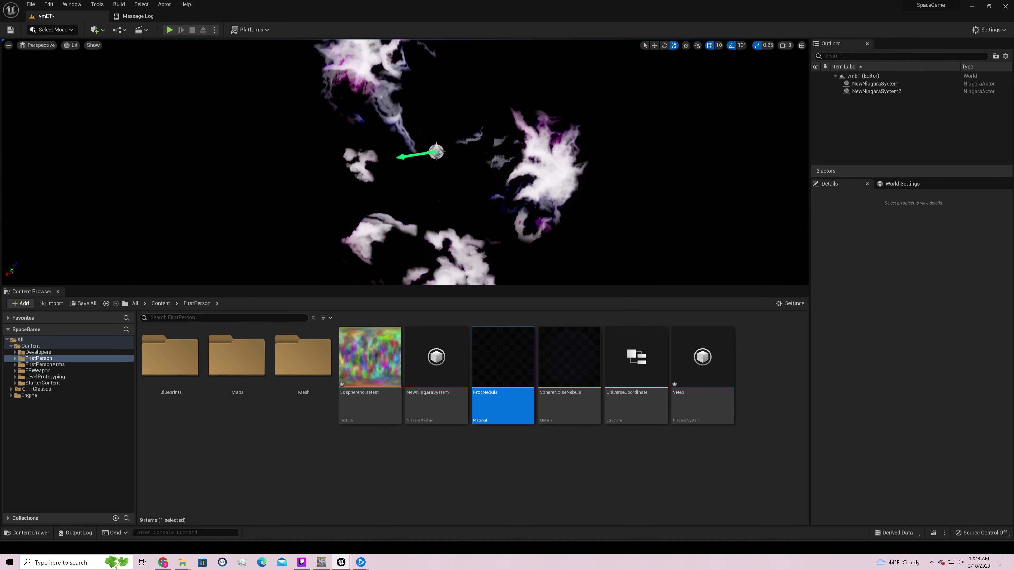
right_click_drag(455, 167, 324, 152)
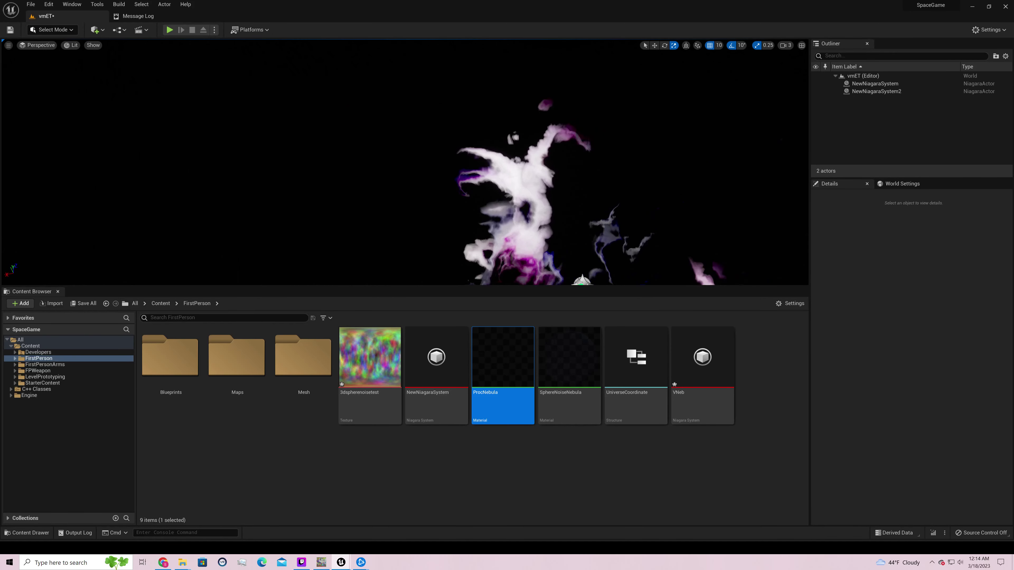
right_click_drag(630, 134, 615, 136)
key("w")
right_click_drag(572, 237, 575, 236)
key("w")
right_click_drag(641, 222, 641, 221)
key("s")
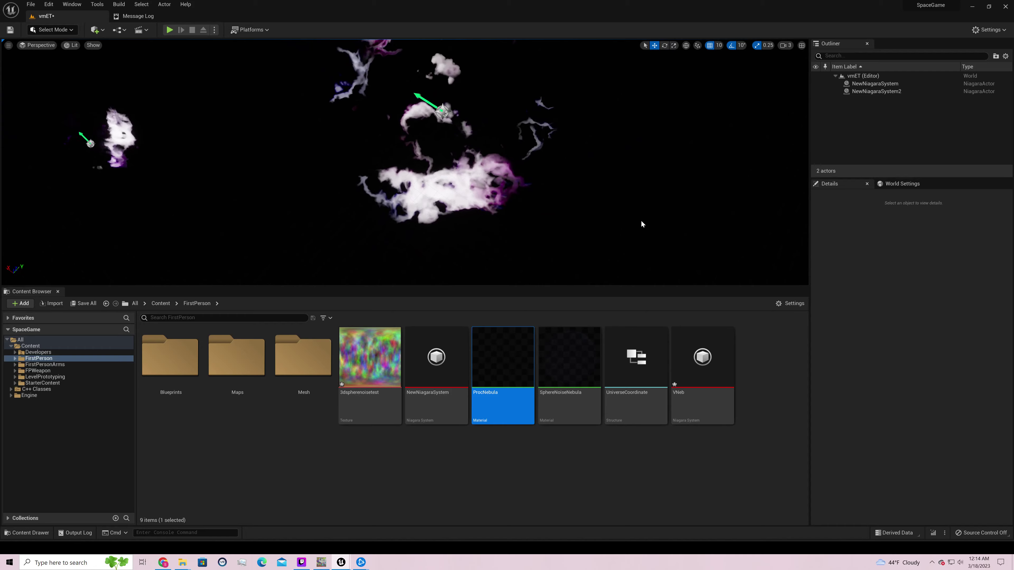
Reopen the ProcNebula material and delete the Constant, Subtract and Multiply nodes feeding the final Add node.
double_click(515, 359)
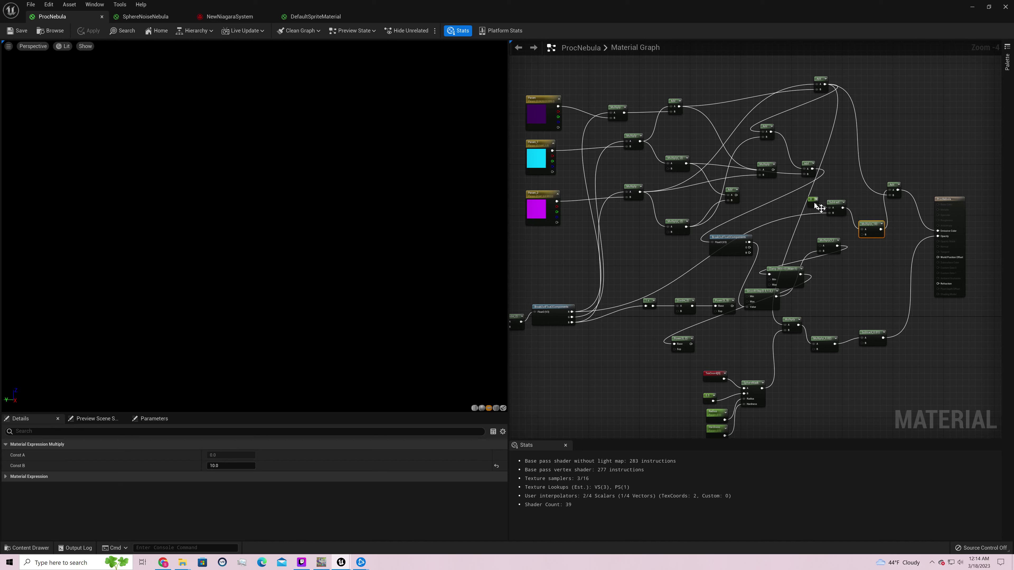
left_click_drag(797, 194, 904, 259)
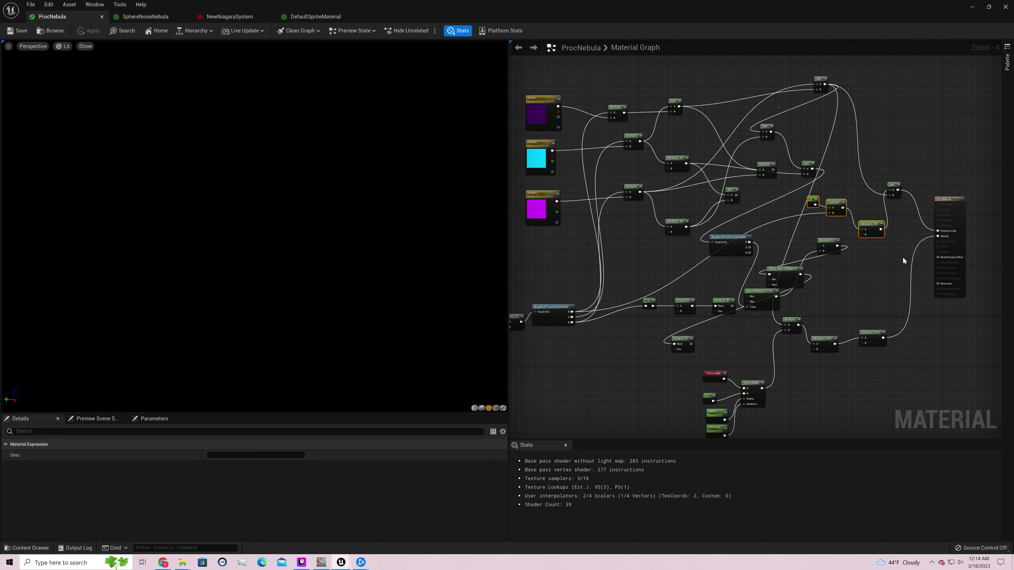
key("Delete")
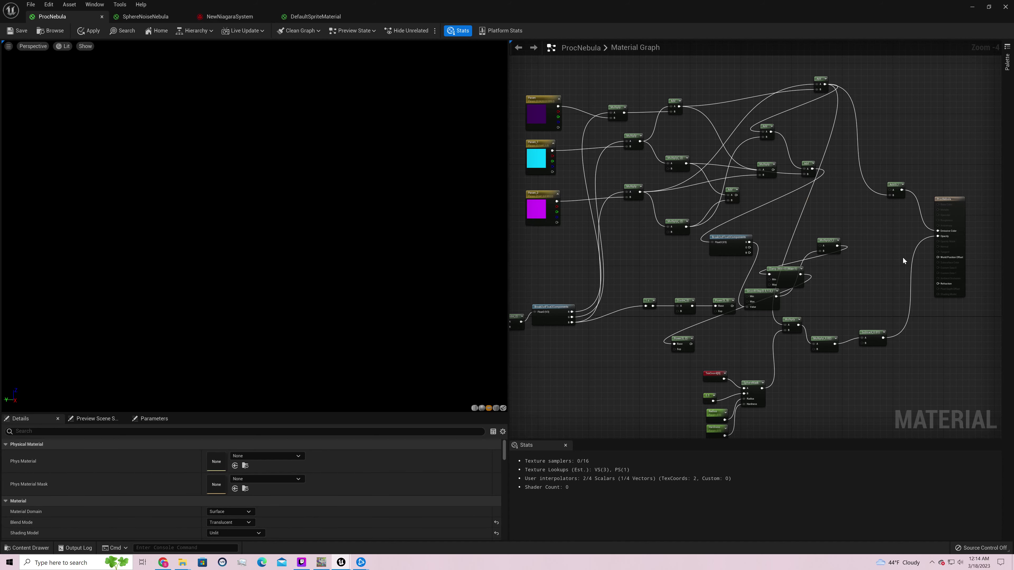
Set Const A of the Add node feeding Emissive Color to -0.3 and save the material.
left_click(892, 195)
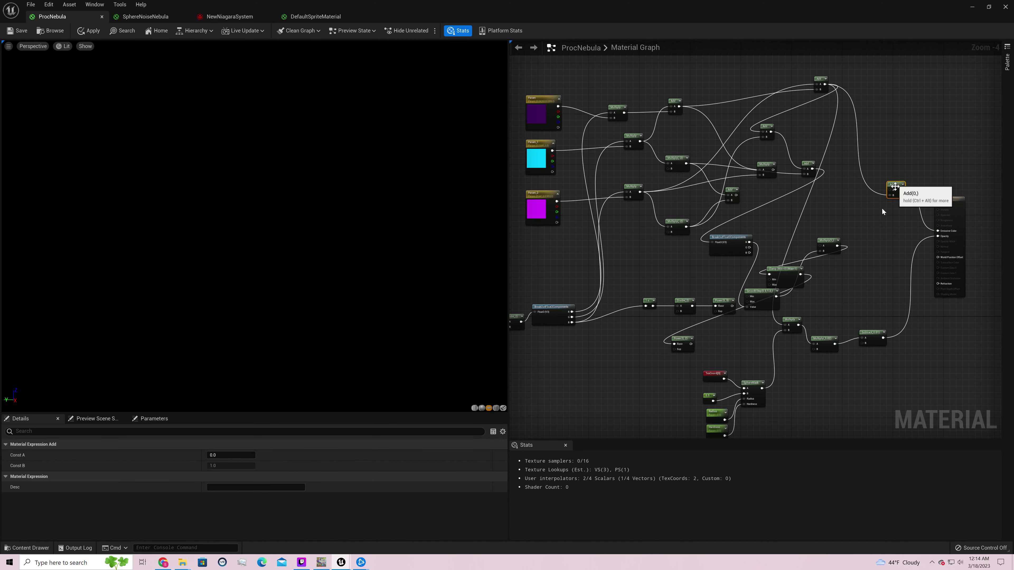
left_click(233, 456)
type(".3")
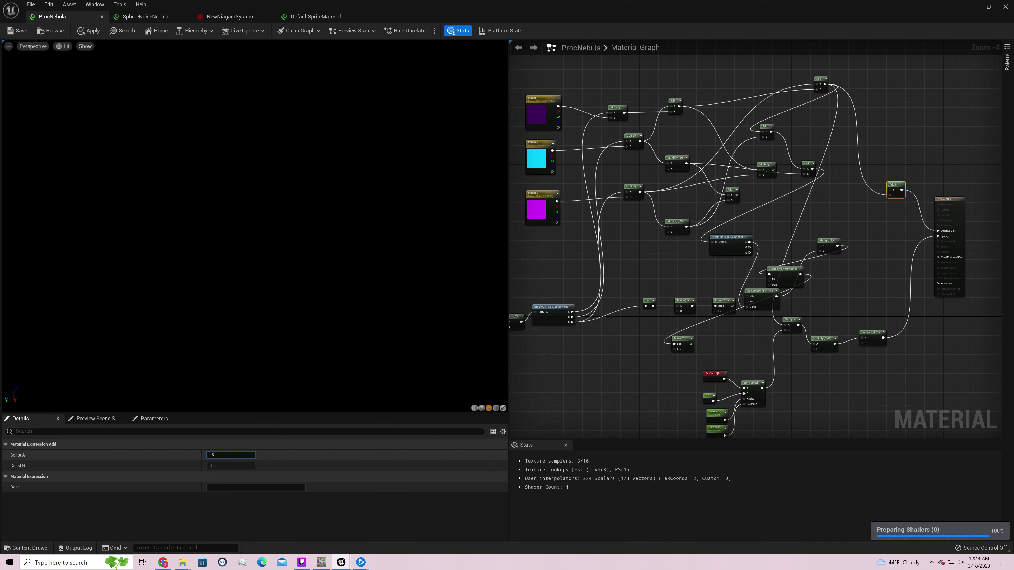
type("-")
key("Return")
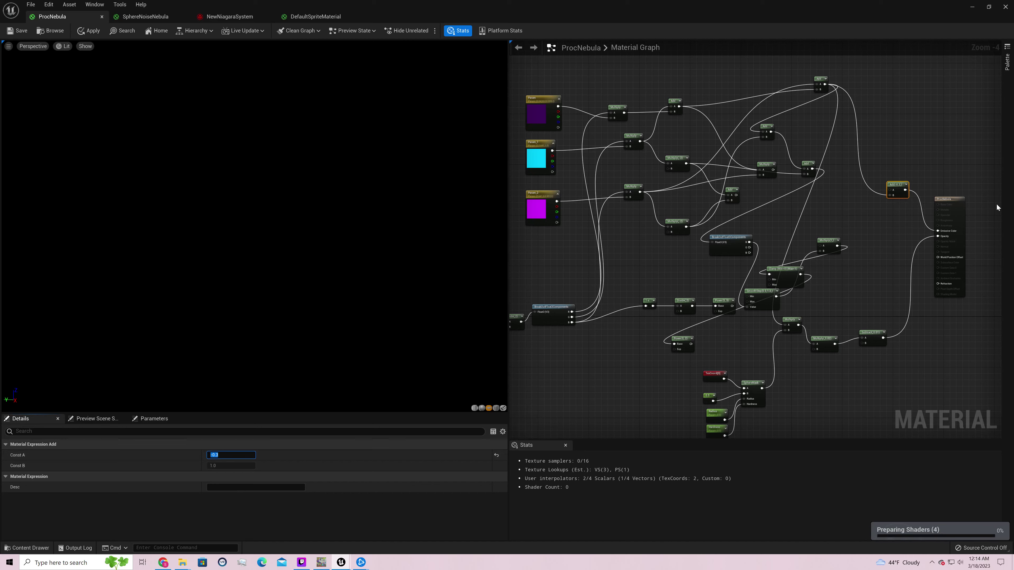
left_click(886, 228)
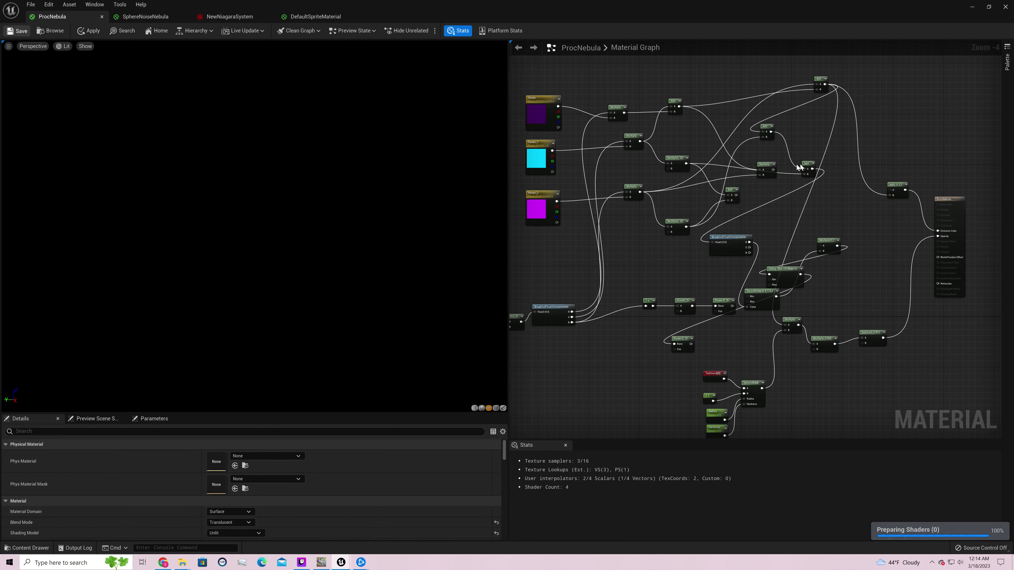
key("ctrl+s")
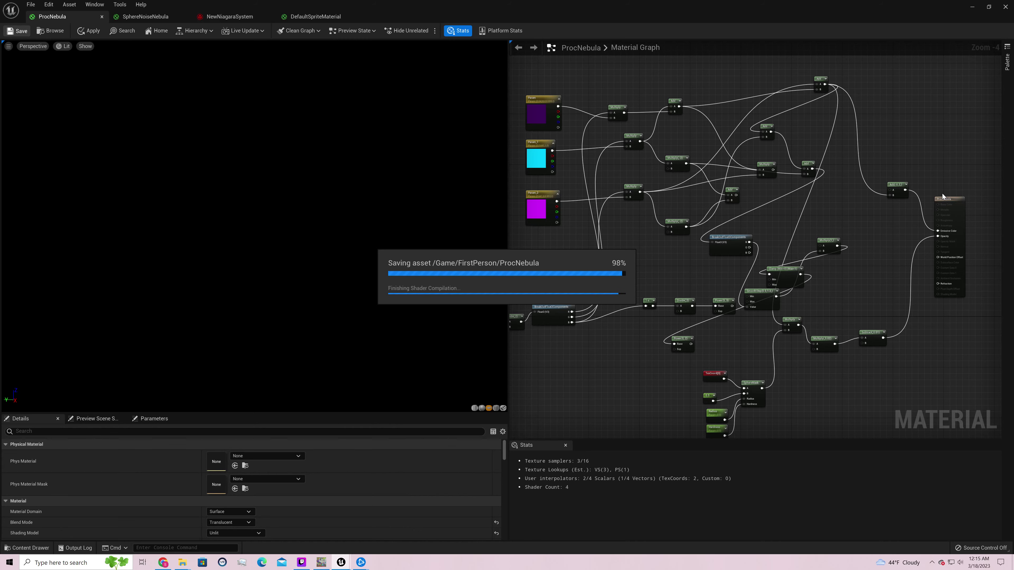
In the level, move the NewNiagaraSystem actor along X to 210 and scale it to 7.0, -4.75, 2.25.
left_click(973, 9)
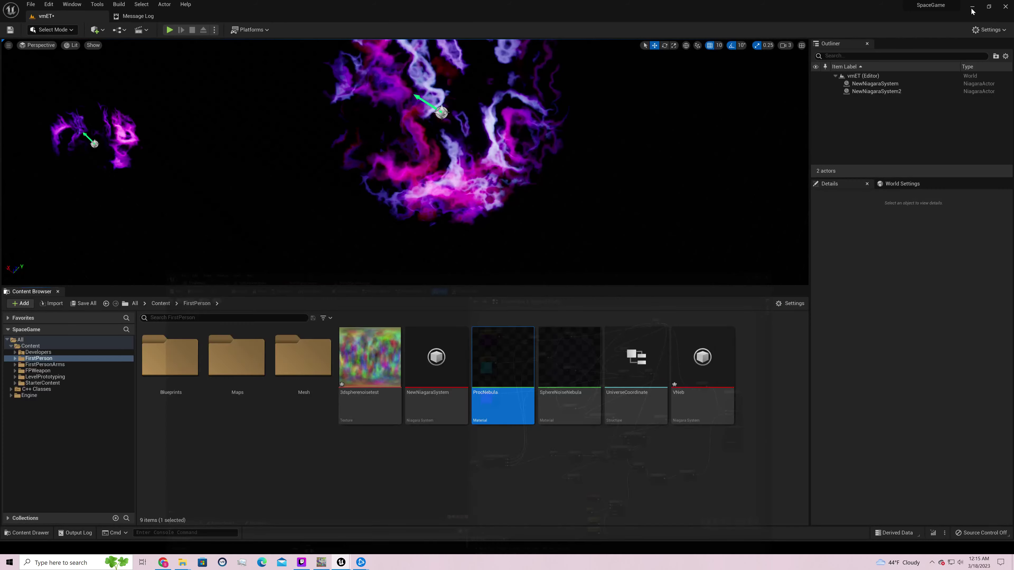
mouse_move(405, 162)
right_mouse_down()
mouse_move(339, 200)
mouse_move(405, 162)
mouse_move(453, 179)
mouse_move(437, 178)
mouse_move(489, 173)
mouse_move(410, 150)
right_mouse_up()
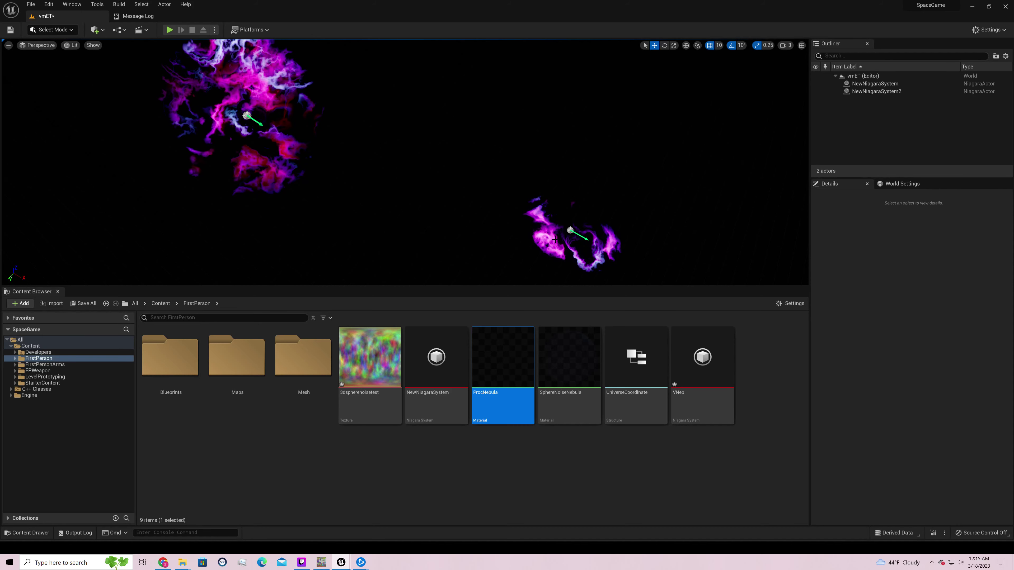
left_click(571, 232)
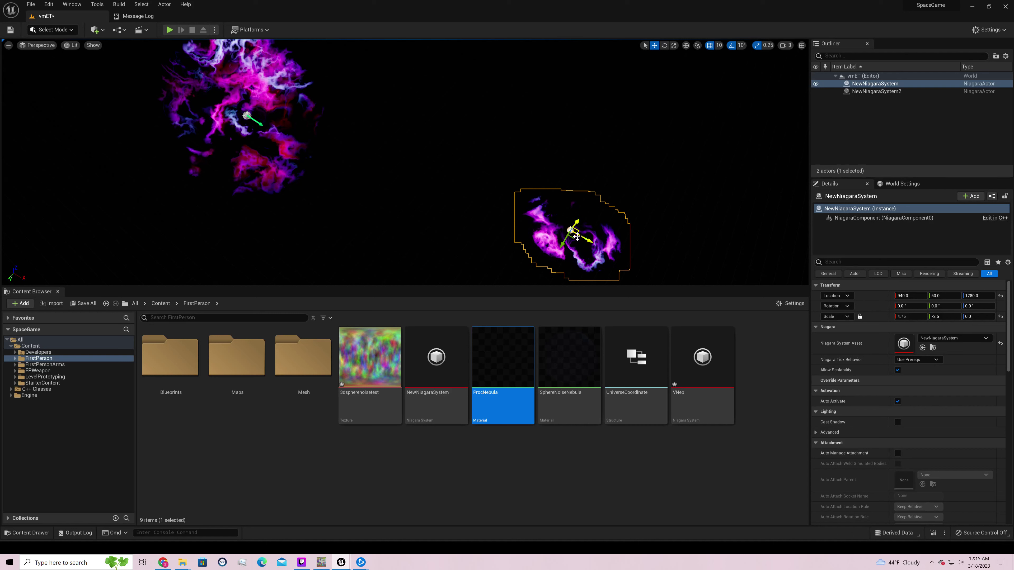
left_click_drag(585, 242, 475, 199)
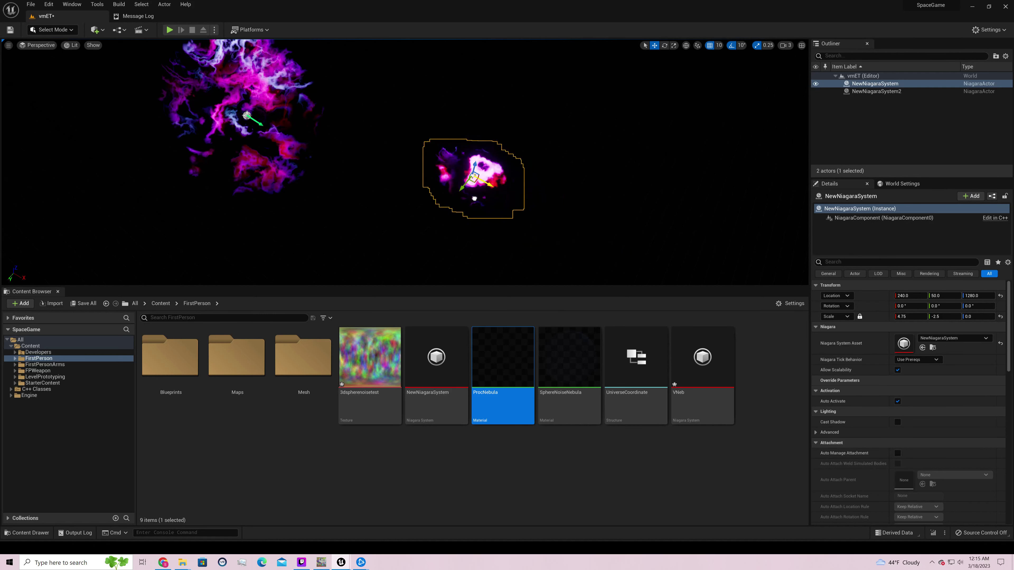
left_click(674, 45)
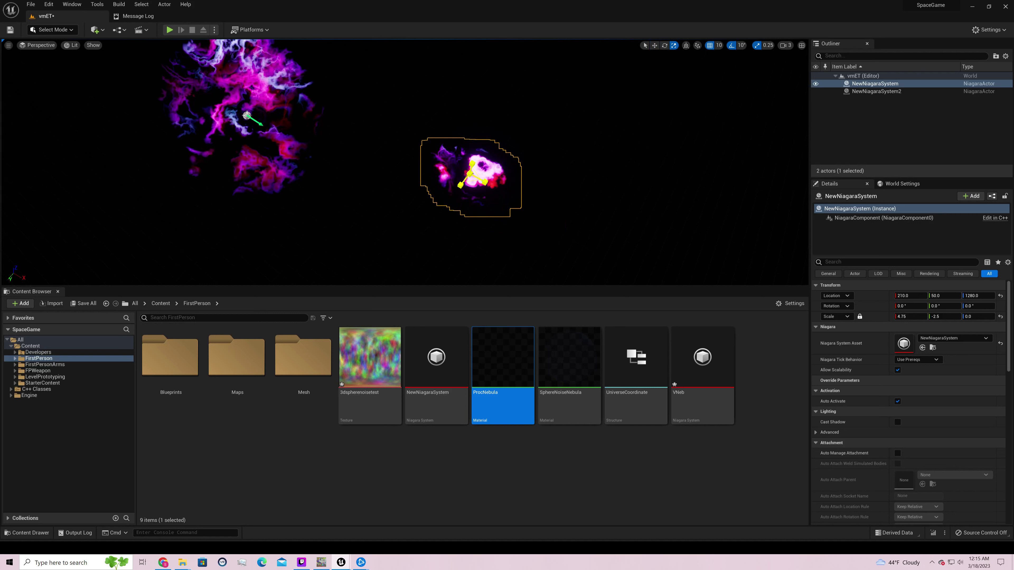
mouse_move(470, 174)
left_mouse_down()
mouse_move(503, 156)
mouse_move(483, 167)
left_mouse_up()
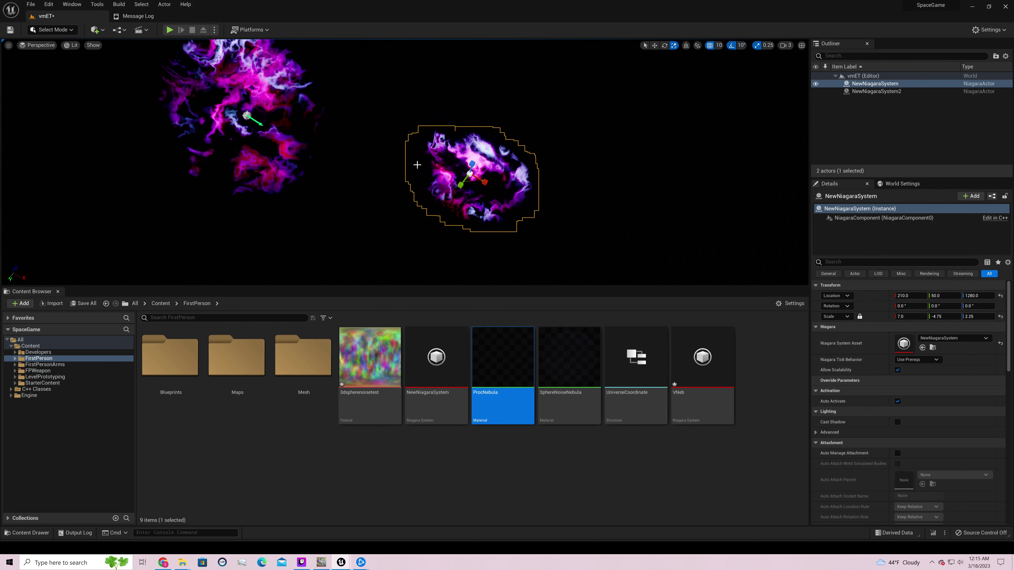
right_click_drag(415, 161, 436, 152)
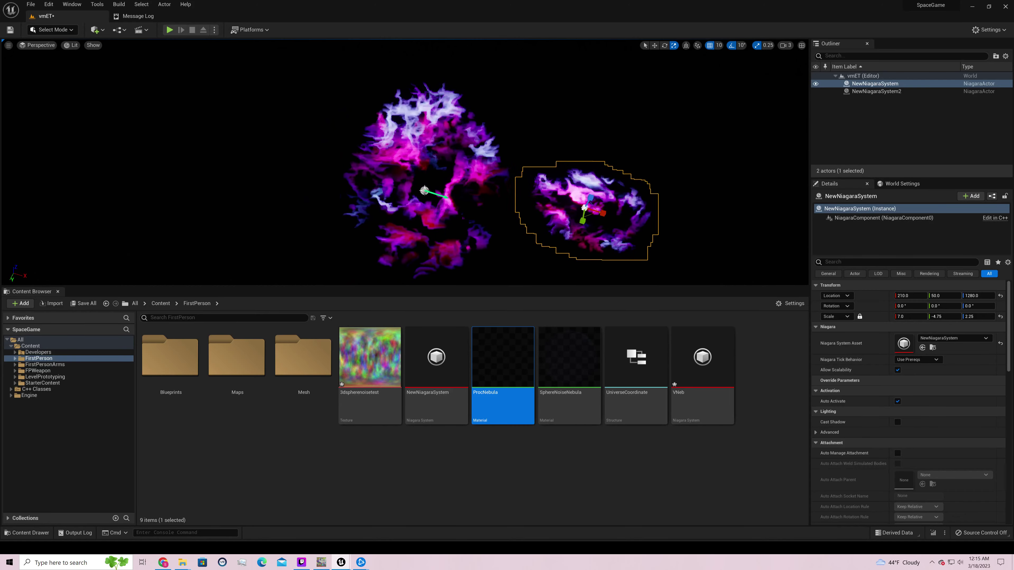
In ProcNebula, align the opacity Multiply node with Multiply(0.02), wire Multiply(0.02) directly into Opacity, and move the bypassed Subtract(0.01) node aside.
double_click(503, 357)
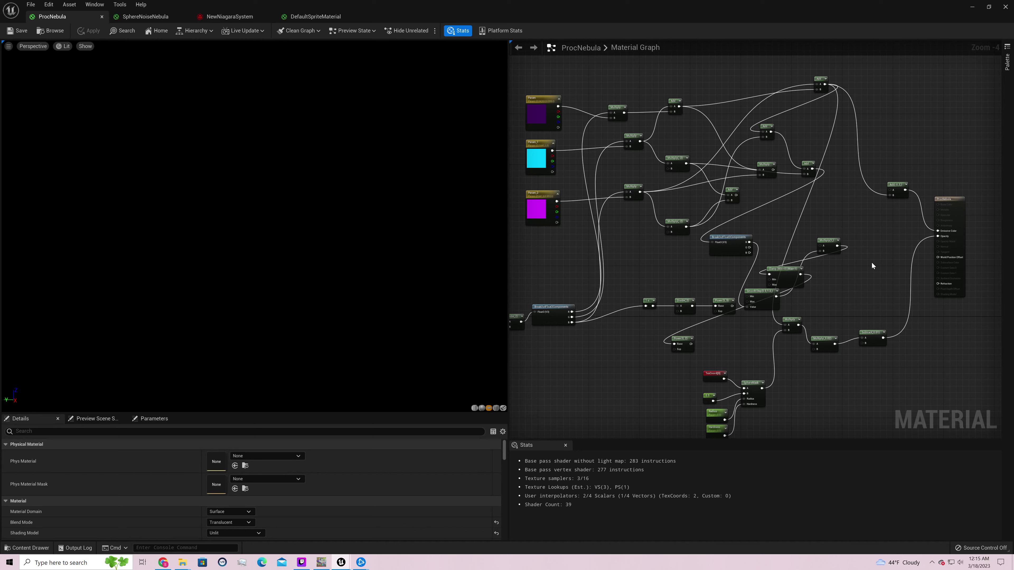
right_click_drag(872, 264, 821, 277)
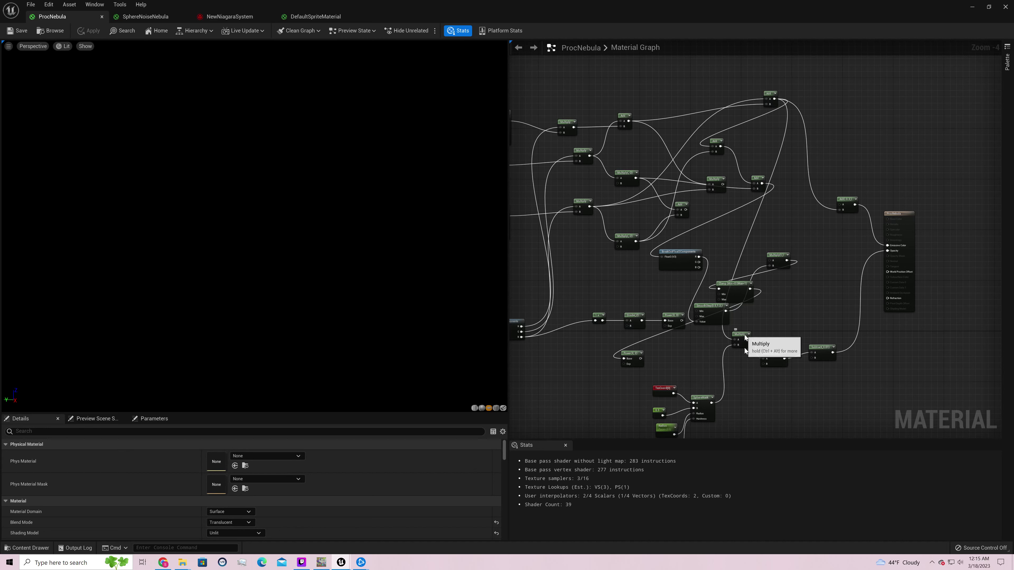
left_click_drag(743, 340, 790, 356)
left_click(824, 350)
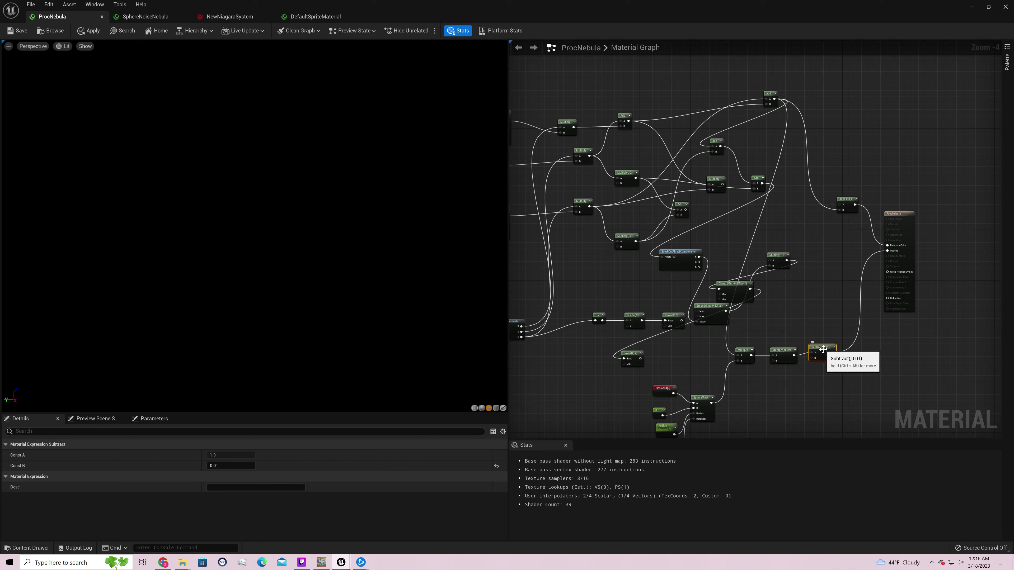
left_click(785, 353)
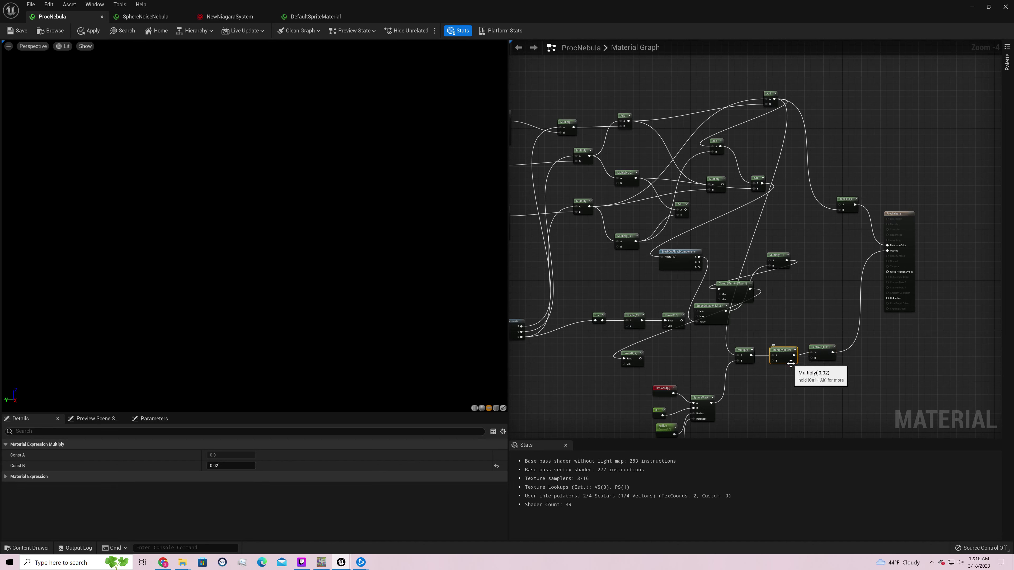
left_click_drag(794, 356, 888, 251)
left_click_drag(820, 347, 819, 383)
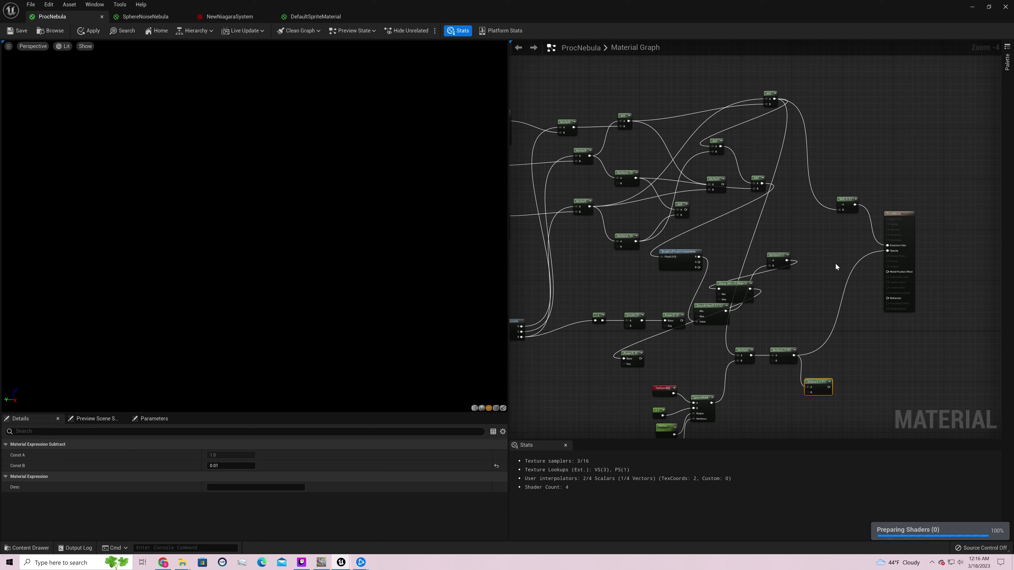
Try the Masked blend mode on the ProcNebula material, switch it to Additive instead, and save the material.
left_click(886, 224)
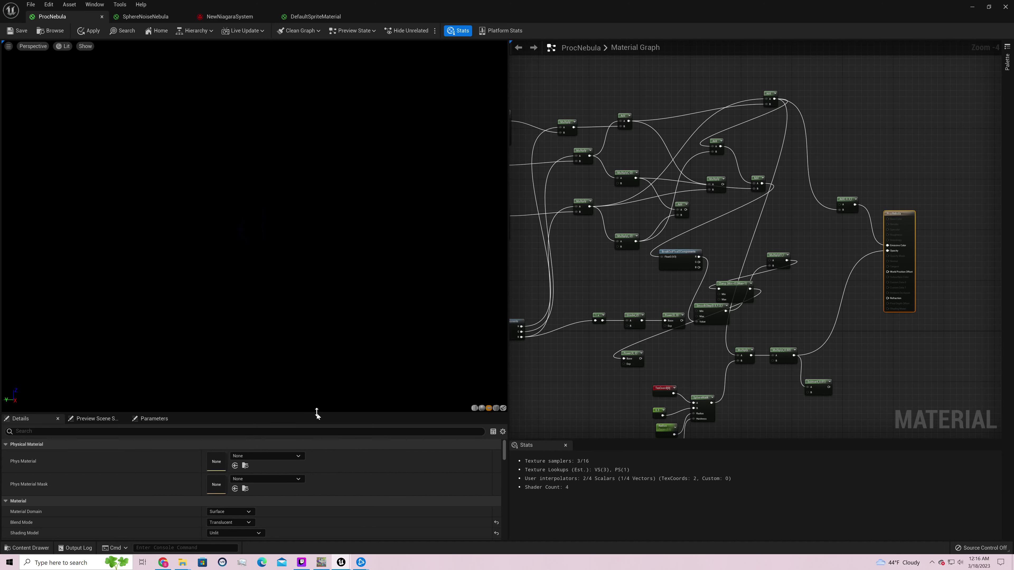
left_click_drag(317, 412, 324, 256)
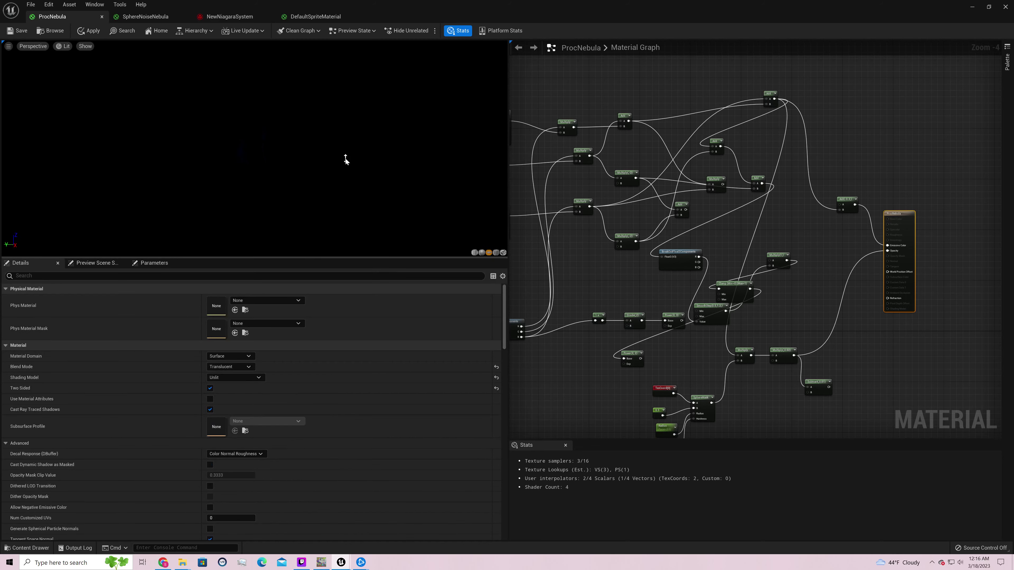
left_click(251, 368)
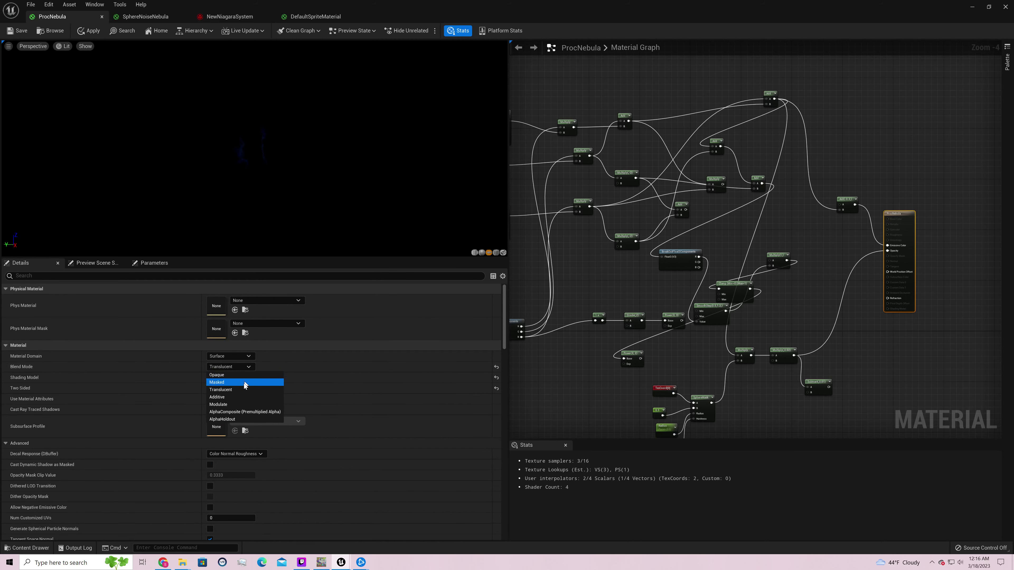
left_click_drag(240, 168, 275, 168)
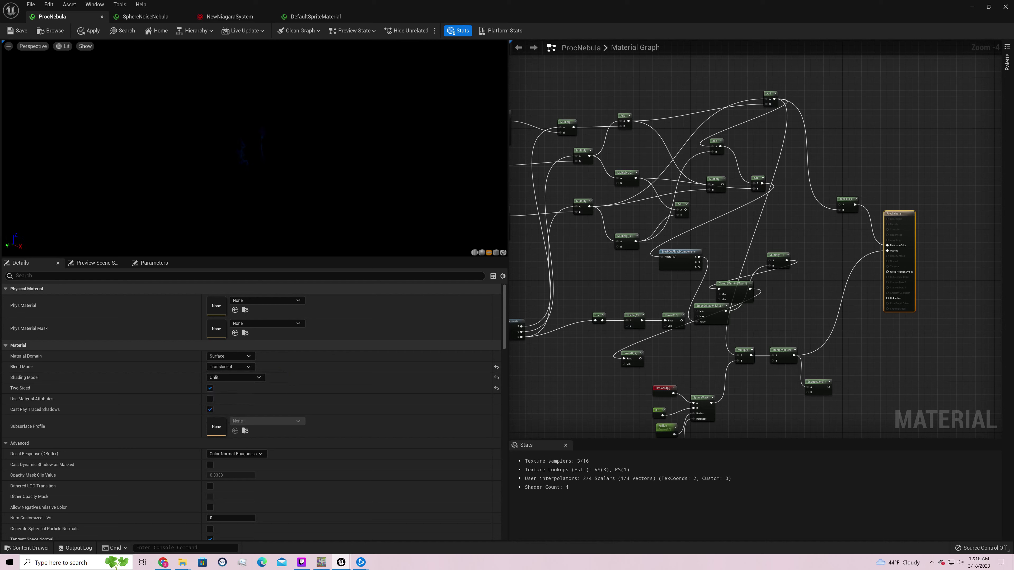
left_click(246, 370)
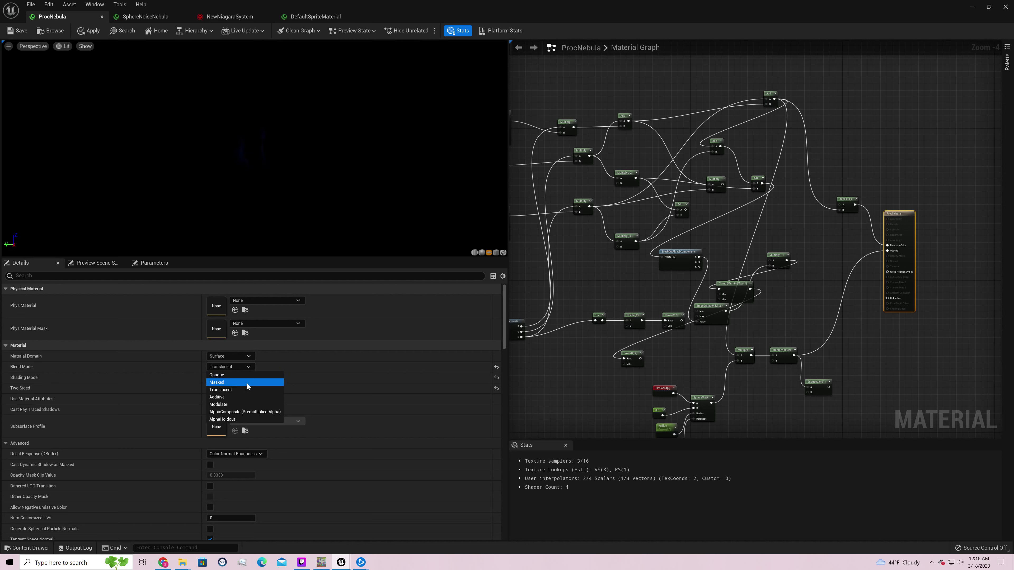
left_click(246, 384)
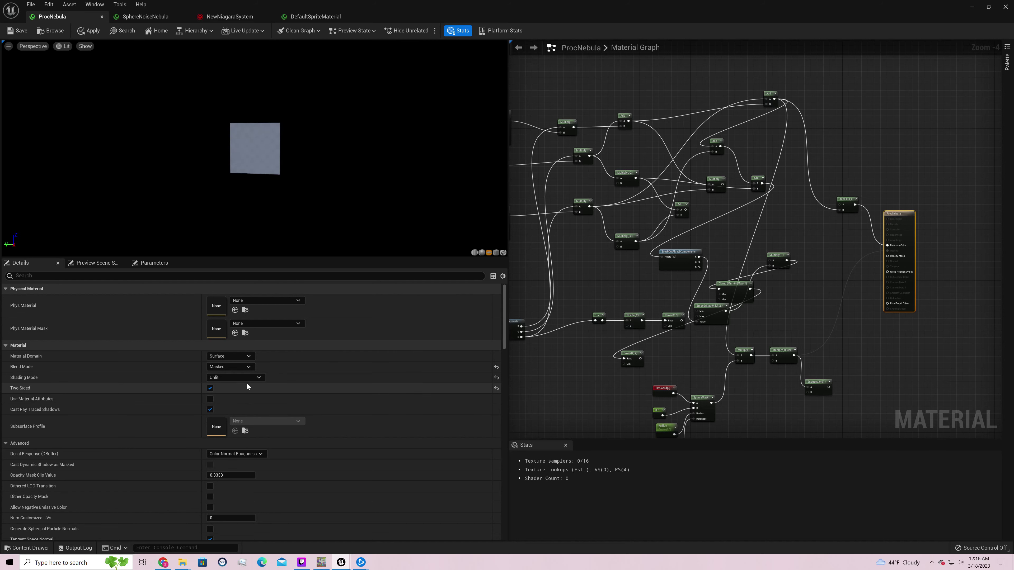
left_click(239, 367)
left_click(240, 397)
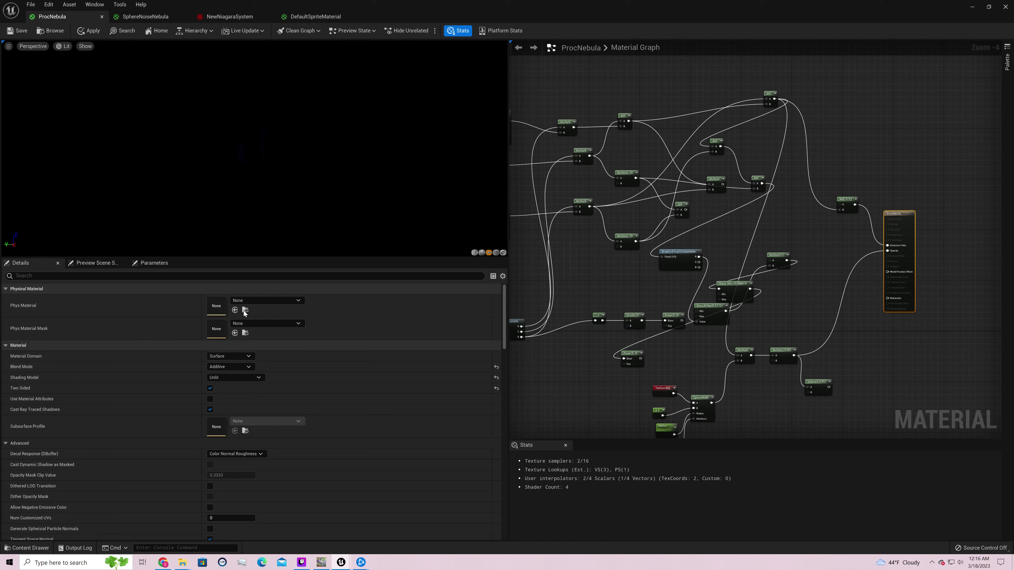
left_click(18, 32)
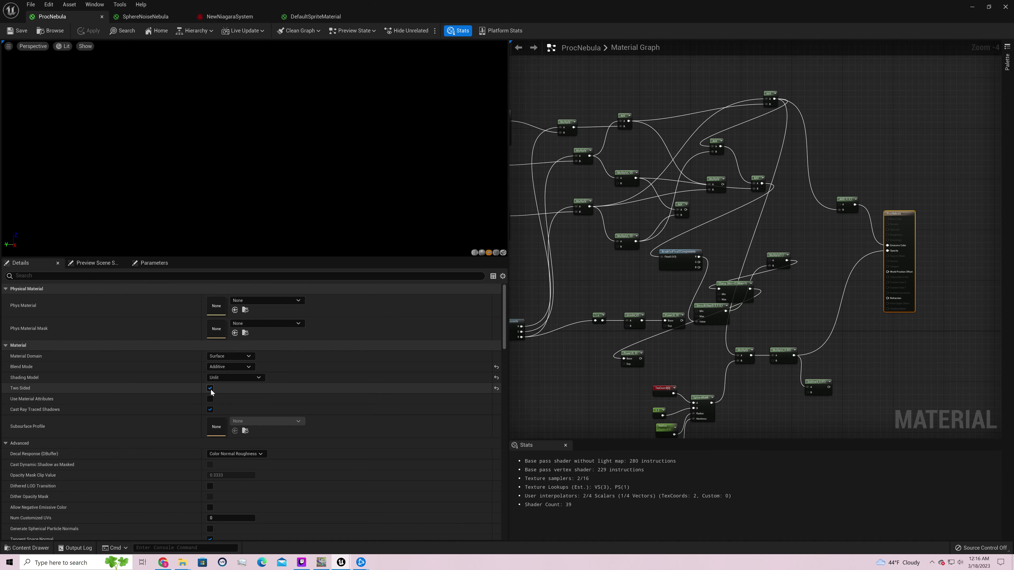
Turn off Two Sided, turn on Allow Negative Emissive Color for the ProcNebula material, and save it.
left_click(210, 388)
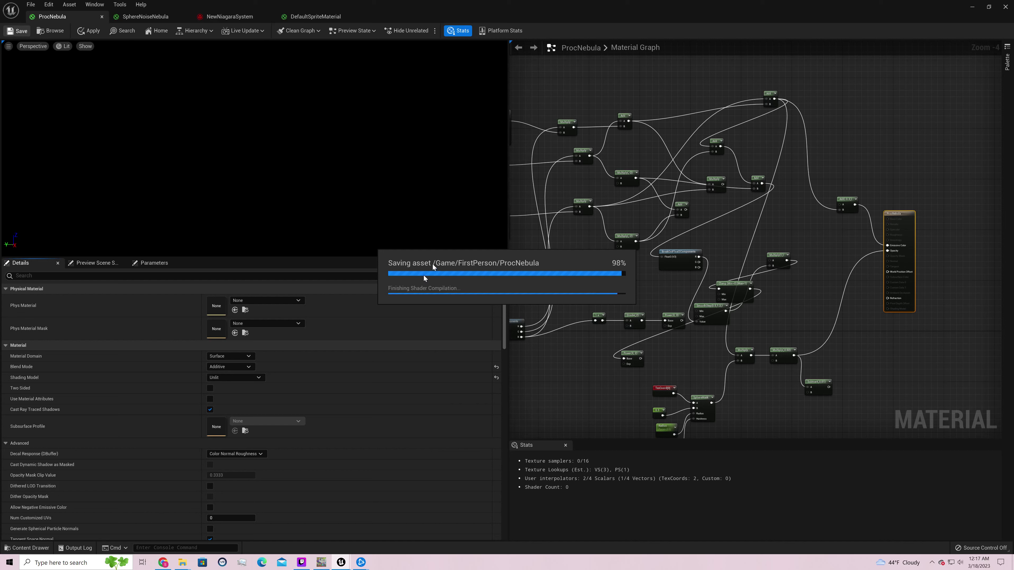
scroll(309, 353, "down", 3)
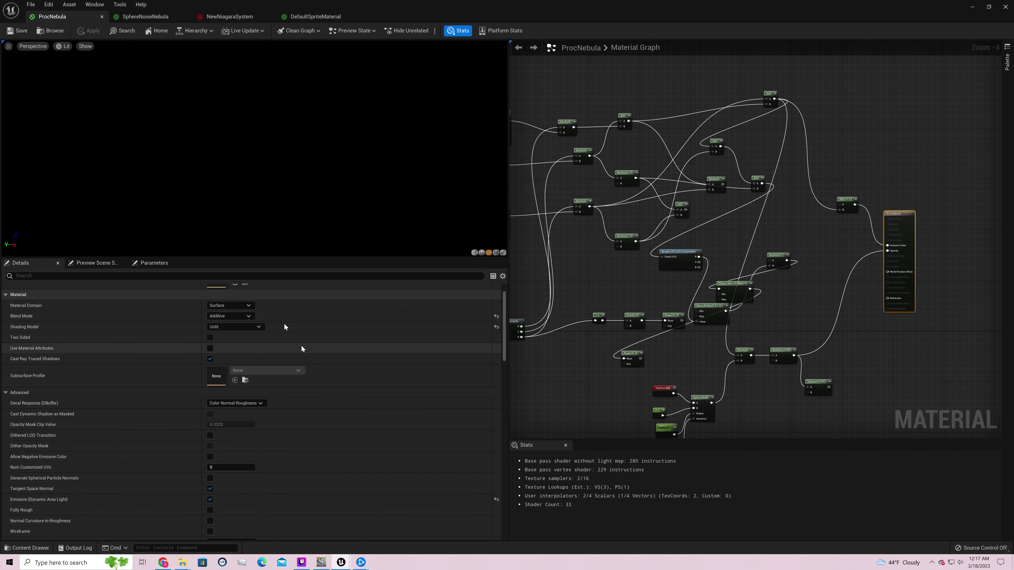
scroll(280, 321, "up", 3)
left_click(163, 277)
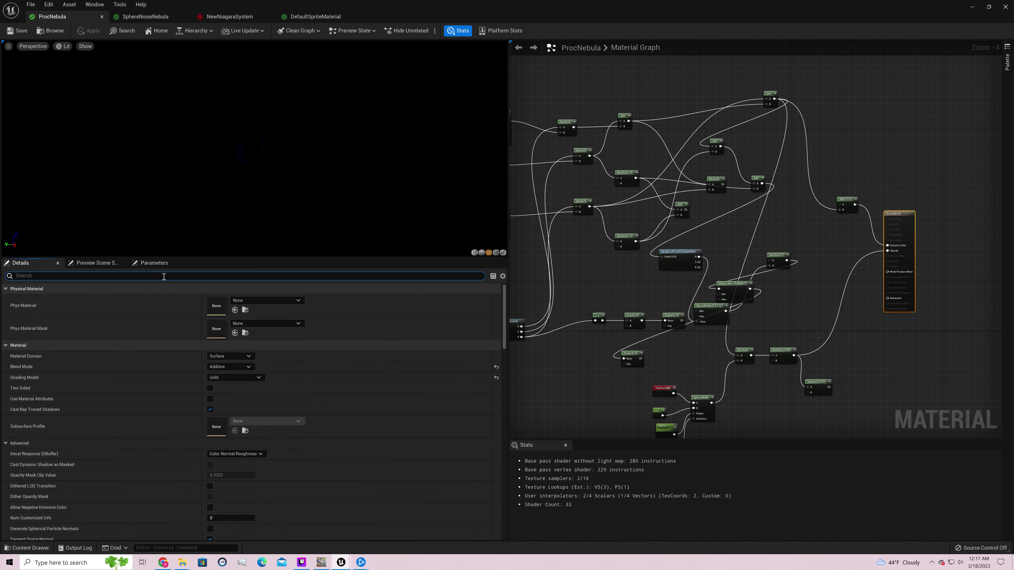
type("allow negative")
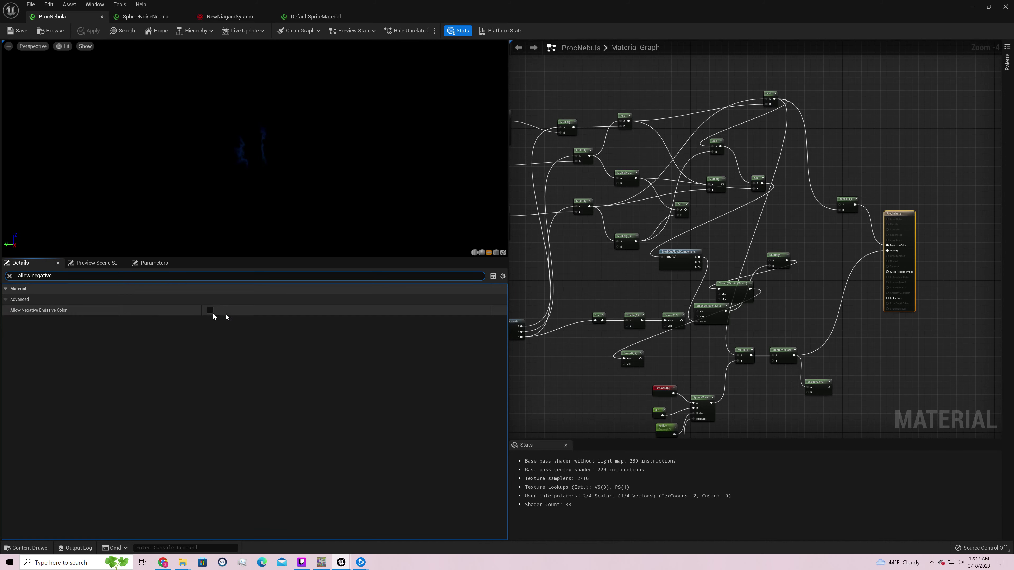
left_click(210, 311)
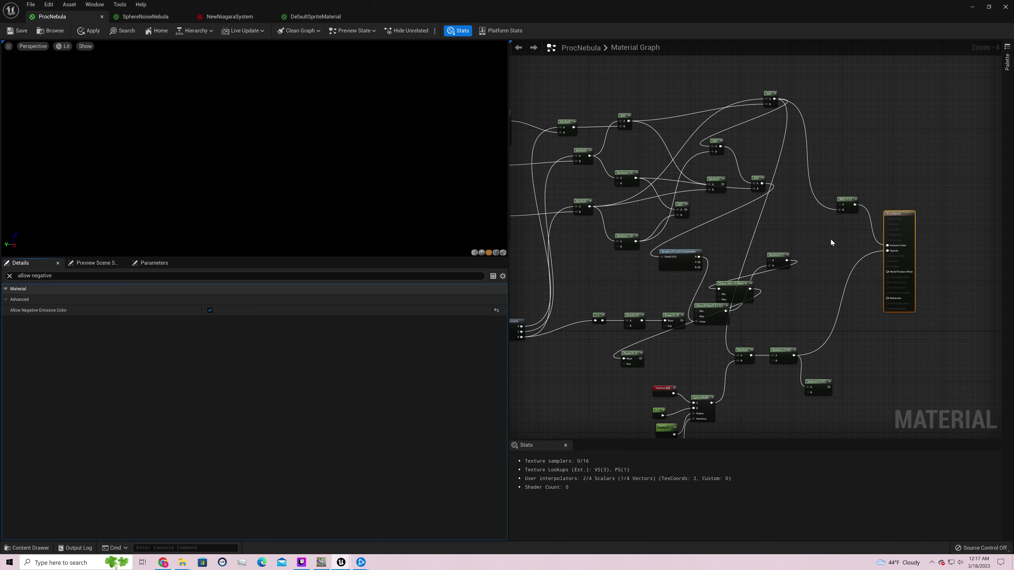
left_click(18, 32)
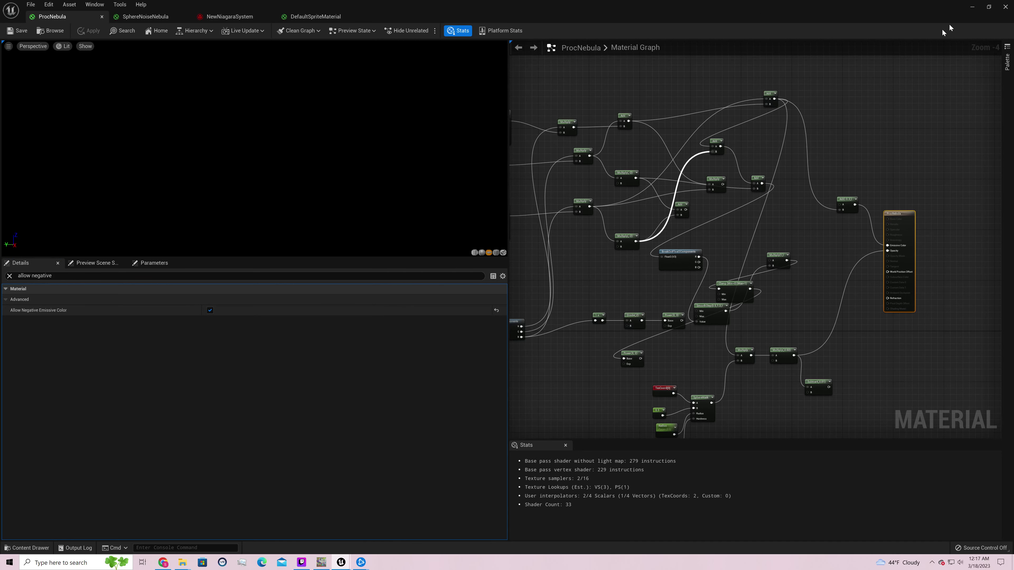
Return to the level to look over the nebula actors, and reopen the ProcNebula material.
left_click(973, 7)
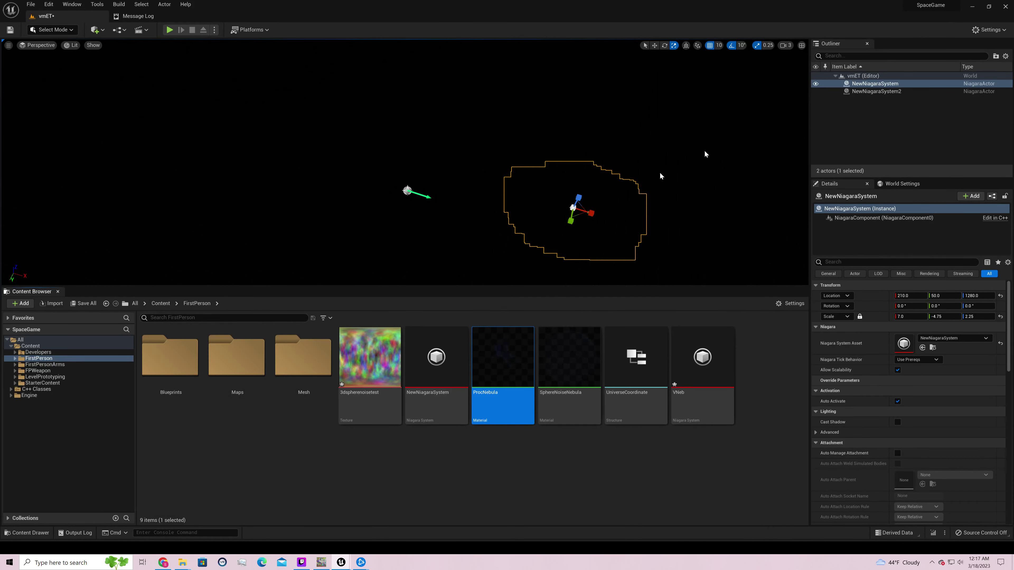
right_click_drag(405, 162, 424, 182)
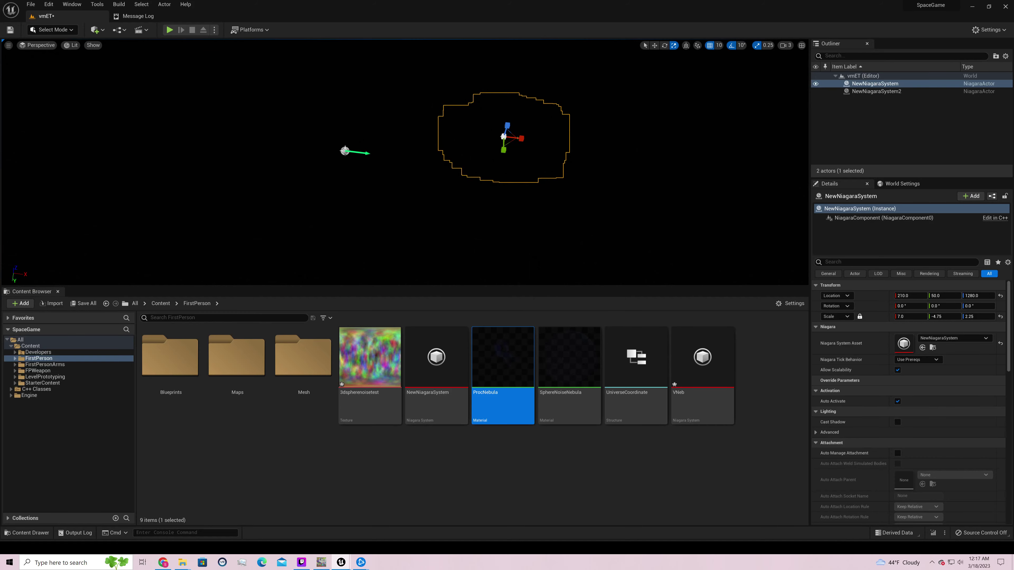
double_click(497, 346)
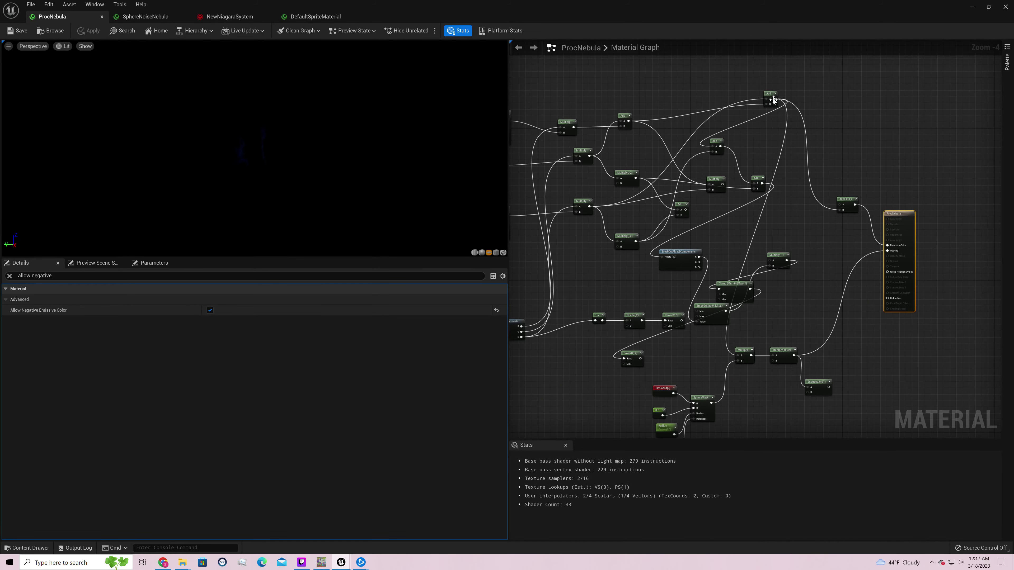
Wire the uppermost Add node directly into Emissive Color, delete the bypassed Add(-0.3) node, and save the material.
left_click_drag(774, 99, 881, 243)
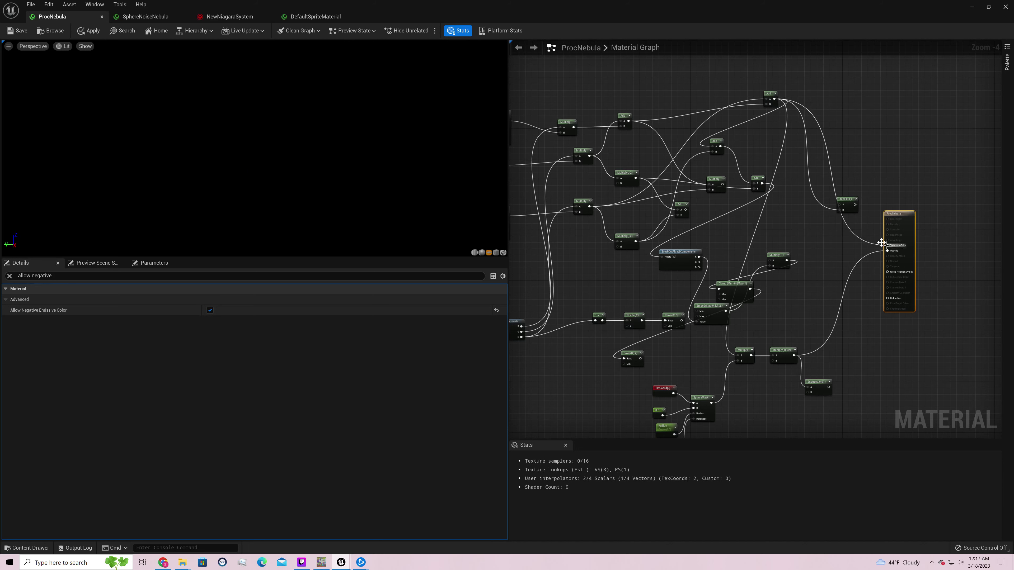
left_click_drag(851, 201, 807, 160)
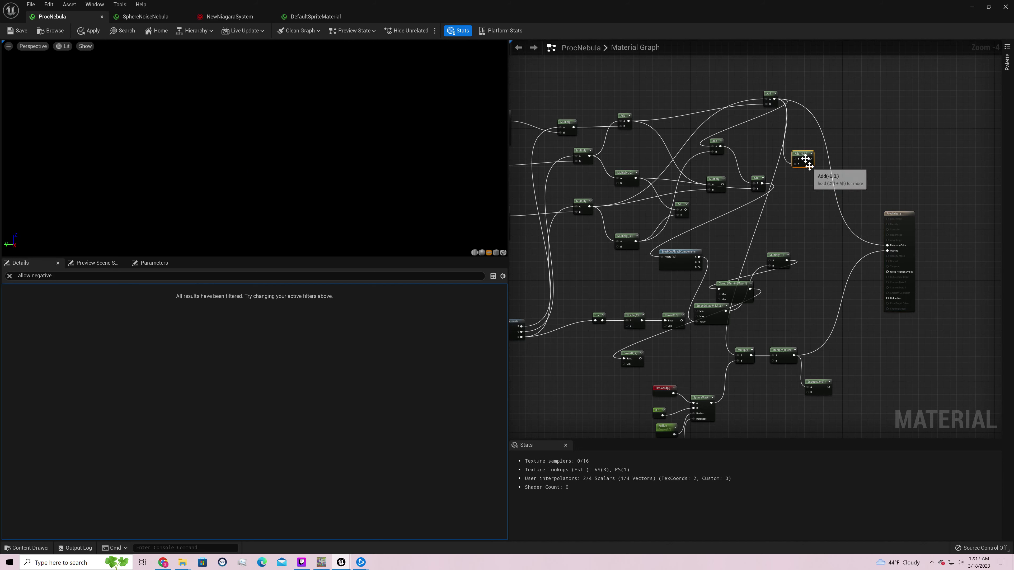
left_click(810, 178)
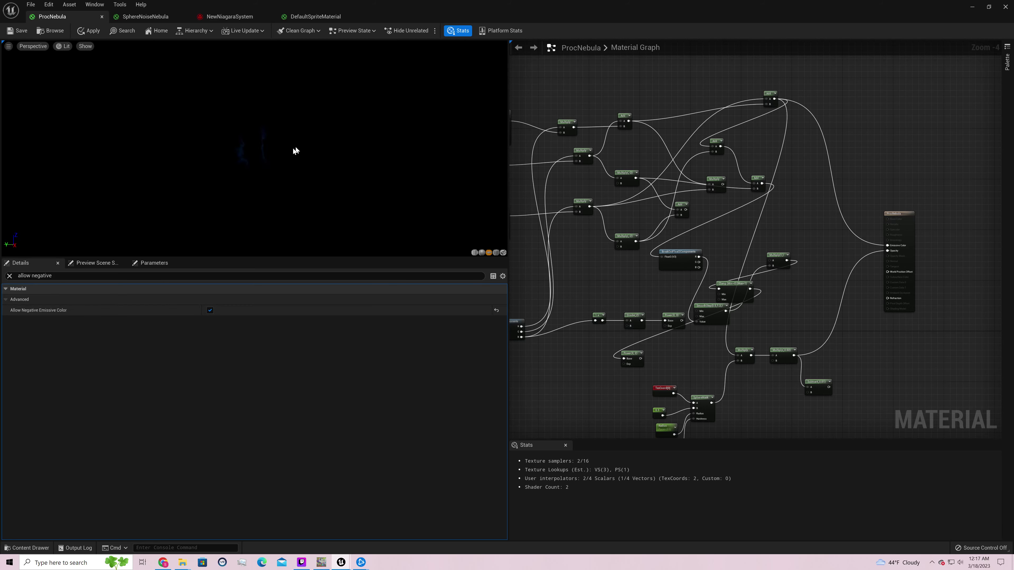
left_click_drag(255, 149, 152, 149)
left_click(11, 34)
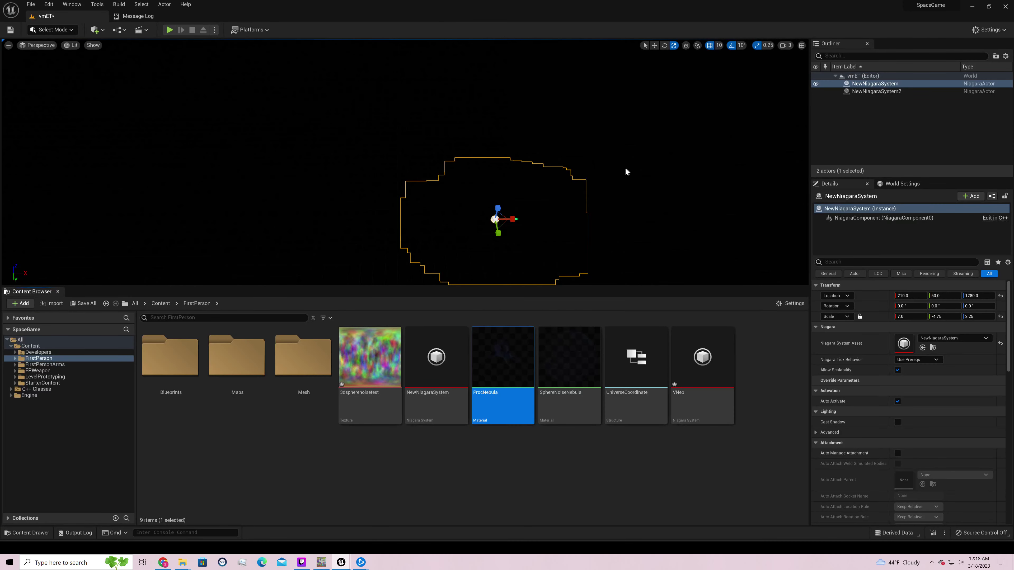
After viewing the nebula in the level, set Const B of the Multiply(0.02) node feeding Opacity to 0.5 in ProcNebula and save.
mouse_move(625, 169)
right_mouse_down()
mouse_move(671, 176)
mouse_move(625, 169)
right_mouse_up()
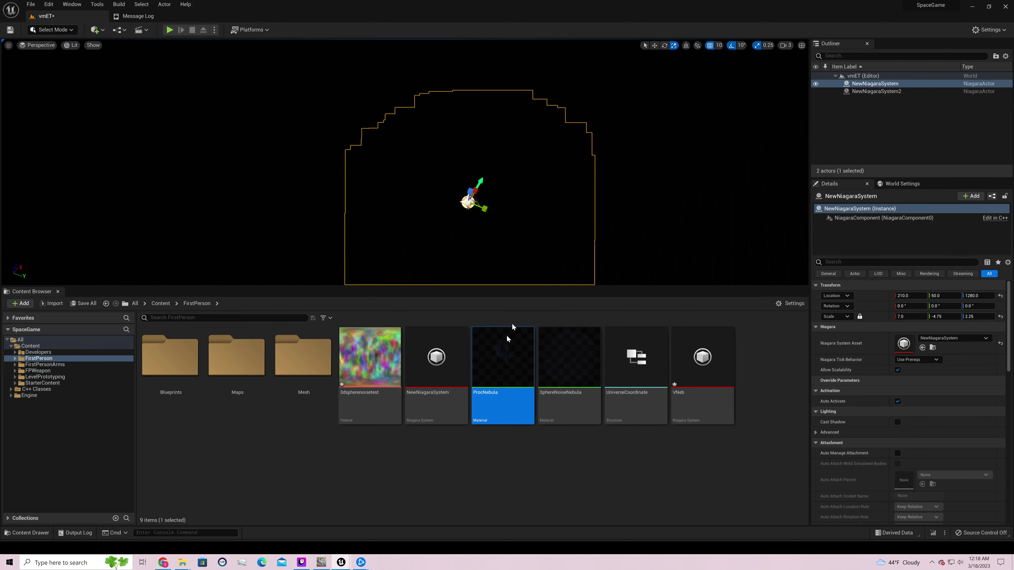
double_click(506, 345)
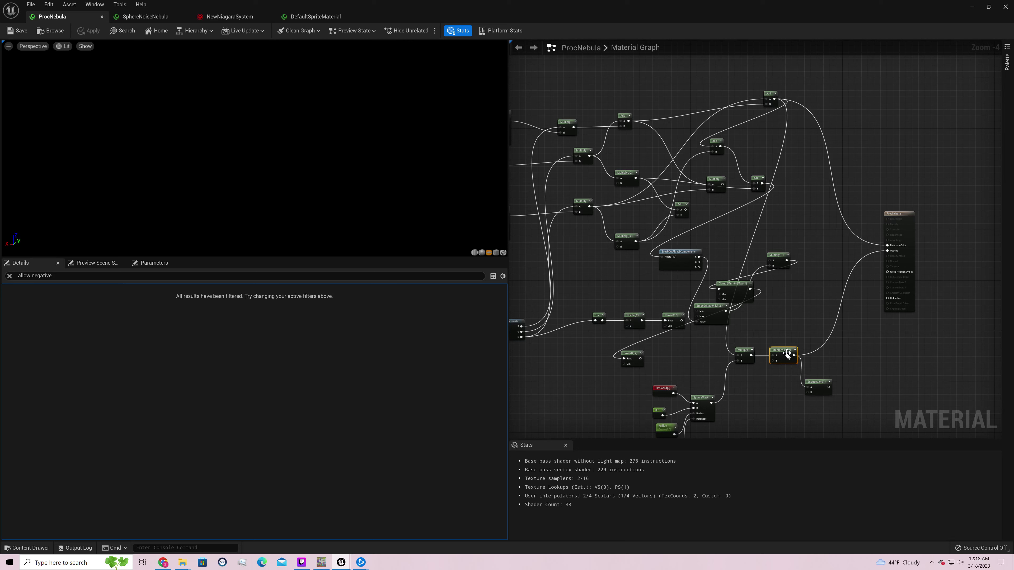
left_click_drag(57, 278, 2, 288)
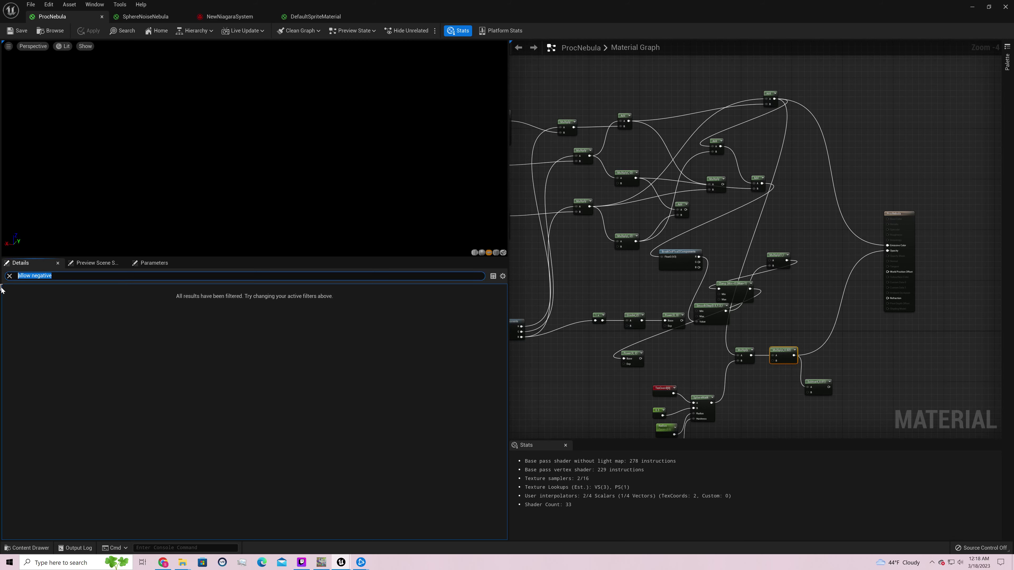
left_click(9, 277)
left_click(13, 289)
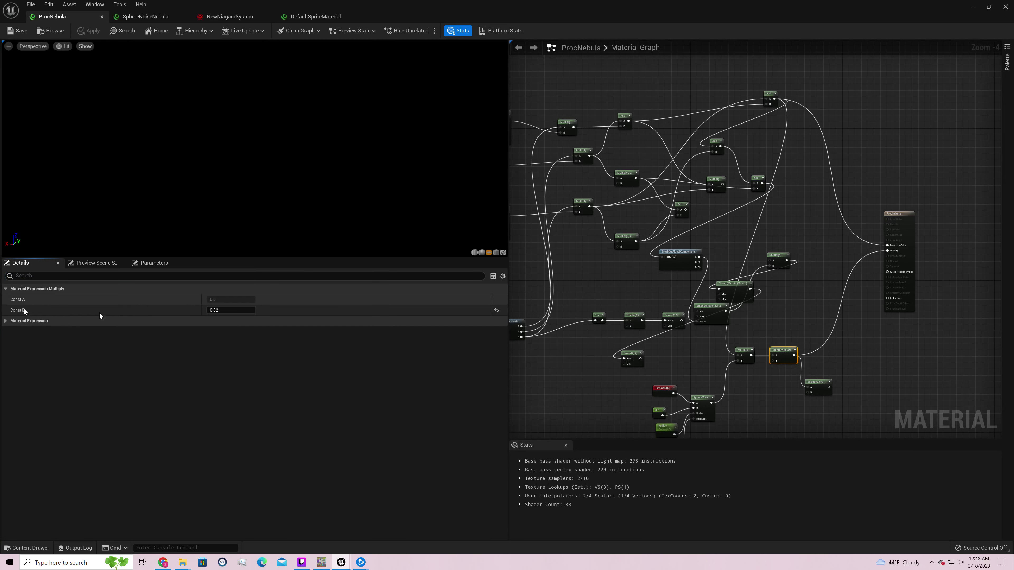
left_click(219, 310)
type("0.5")
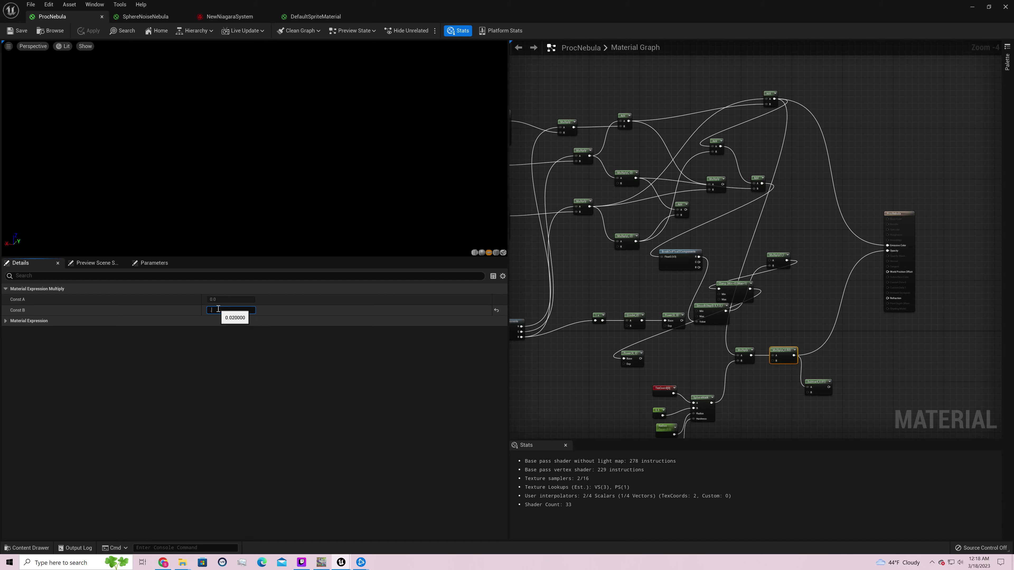
key("Return")
left_click(687, 347)
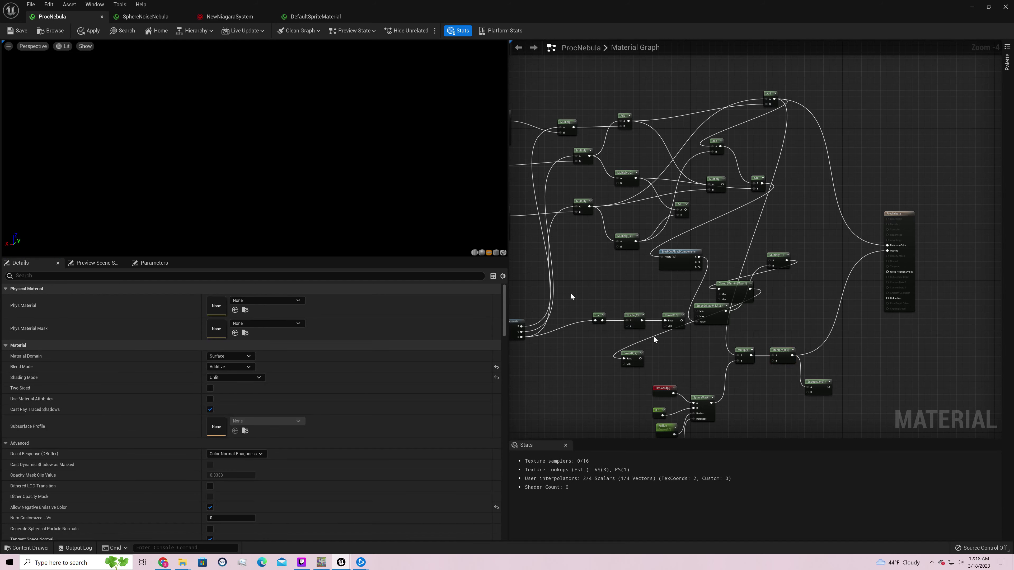
left_click(18, 30)
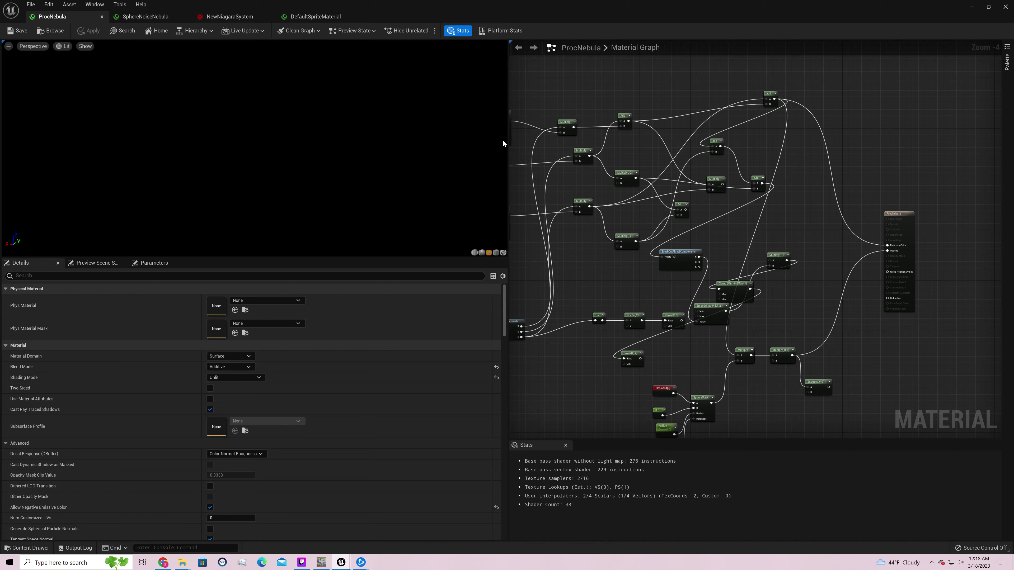
In the level, scale the NewNiagaraSystem actor to 1.0, 1.25, 2.25 and fly around it to view the nebula.
left_click(972, 7)
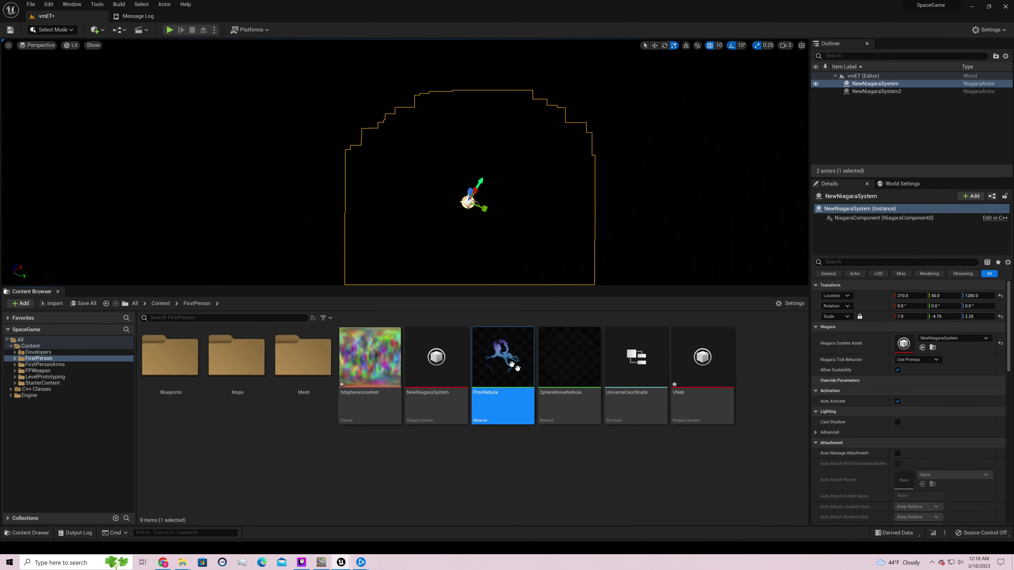
left_click(534, 192)
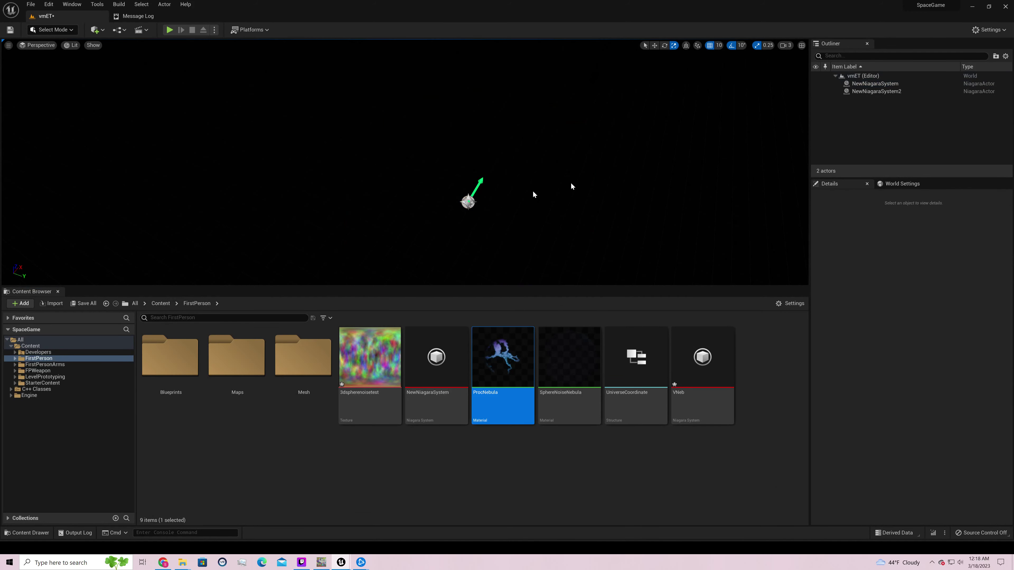
left_click(471, 203)
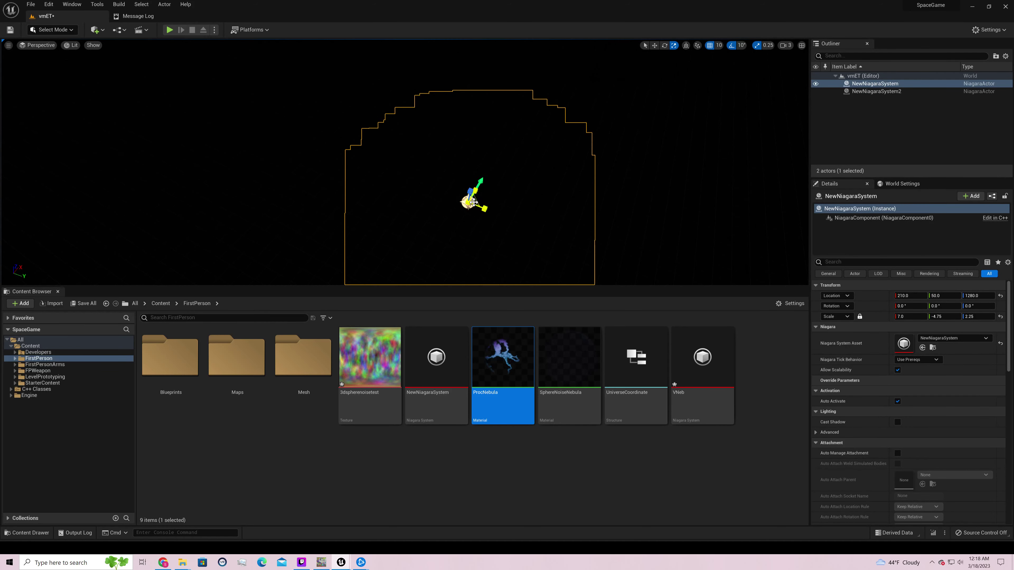
left_click_drag(476, 201, 520, 192)
right_click_drag(629, 203, 595, 191)
key("d")
key("w")
key("d")
key("s")
key("w")
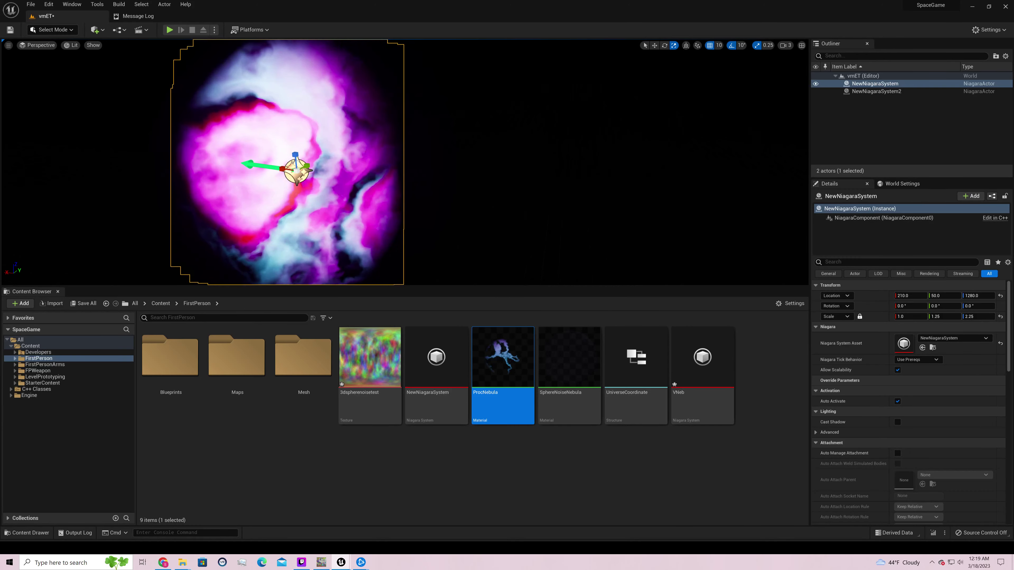
In ProcNebula, combine the uppermost Add node and the magenta branch's Multiply(-2) in a new Add node feeding Emissive Color, and save.
double_click(511, 352)
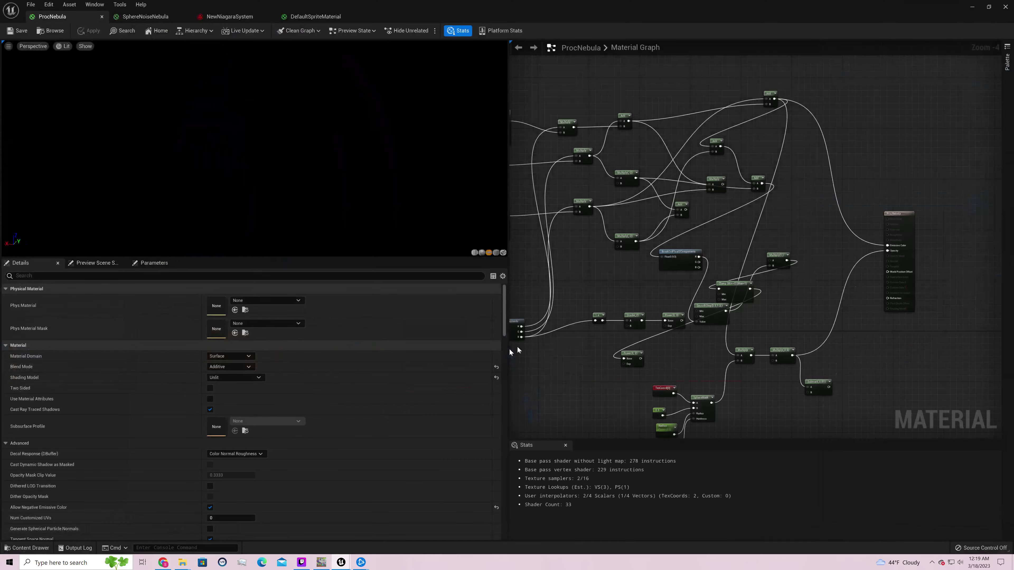
left_click_drag(778, 256, 788, 282)
mouse_move(760, 182)
left_mouse_down()
mouse_move(732, 212)
mouse_move(763, 191)
left_mouse_up()
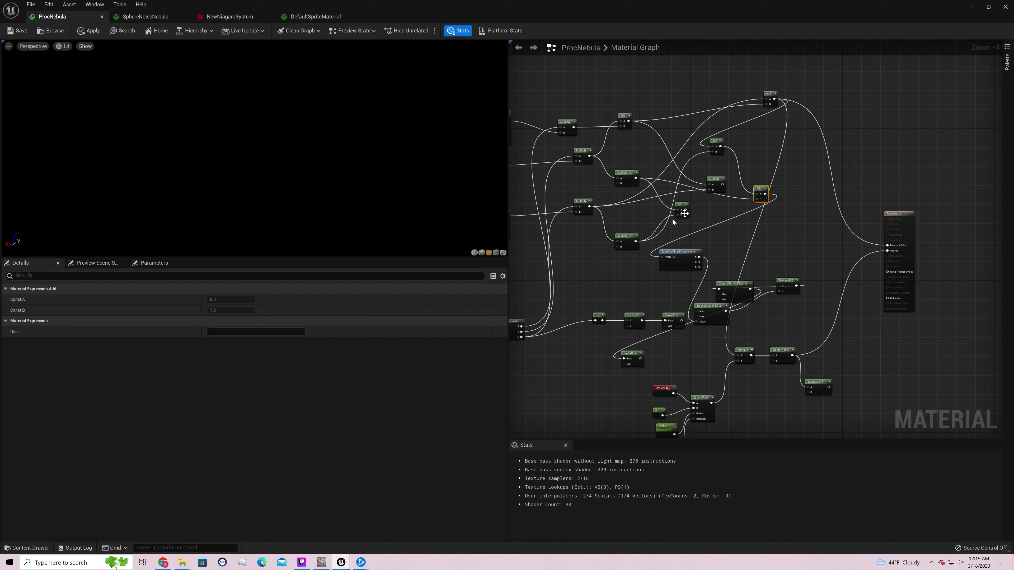
left_click_drag(635, 242, 810, 206)
left_click_drag(774, 99, 829, 178)
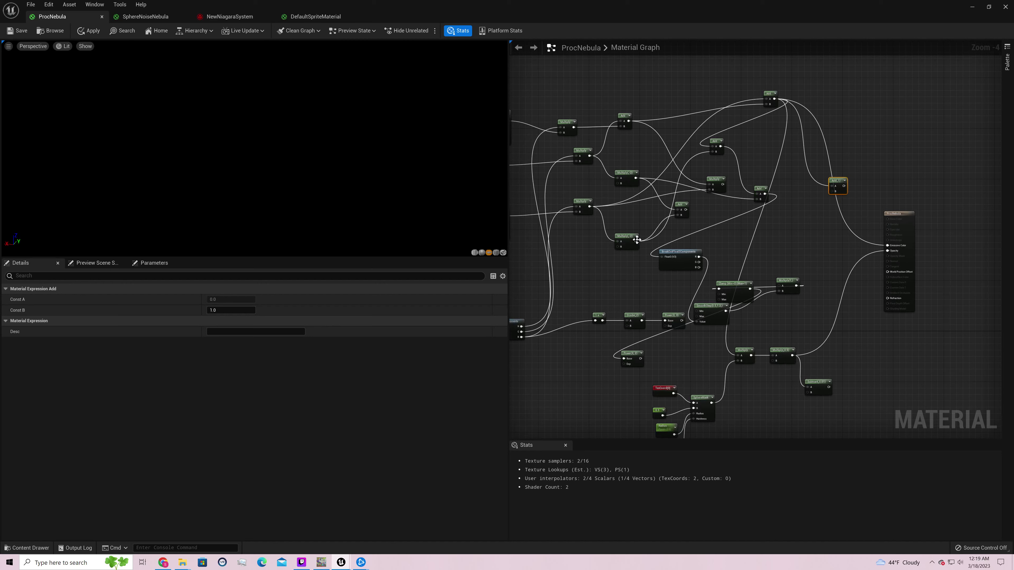
left_click_drag(636, 242, 835, 192)
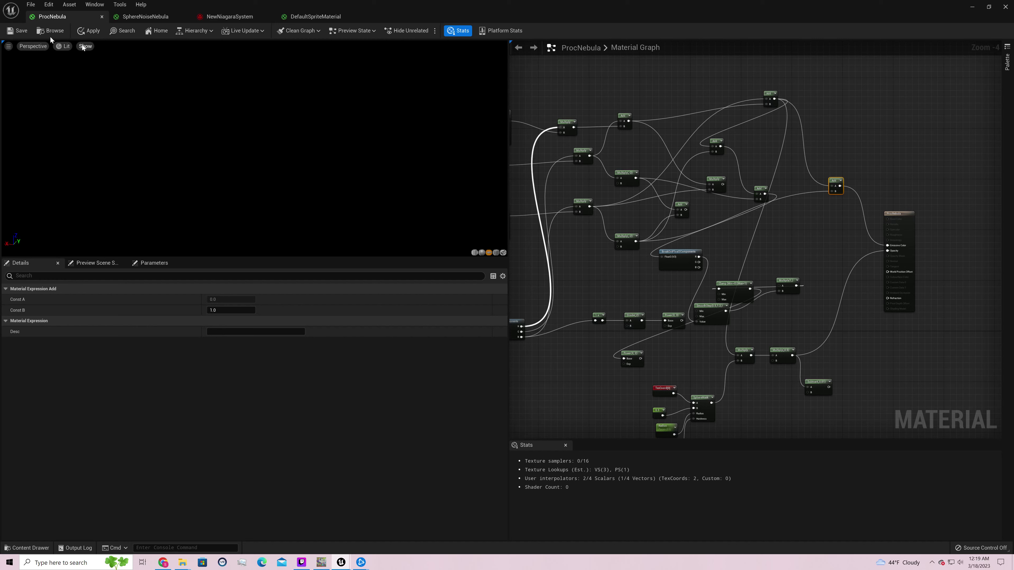
key("ctrl+s")
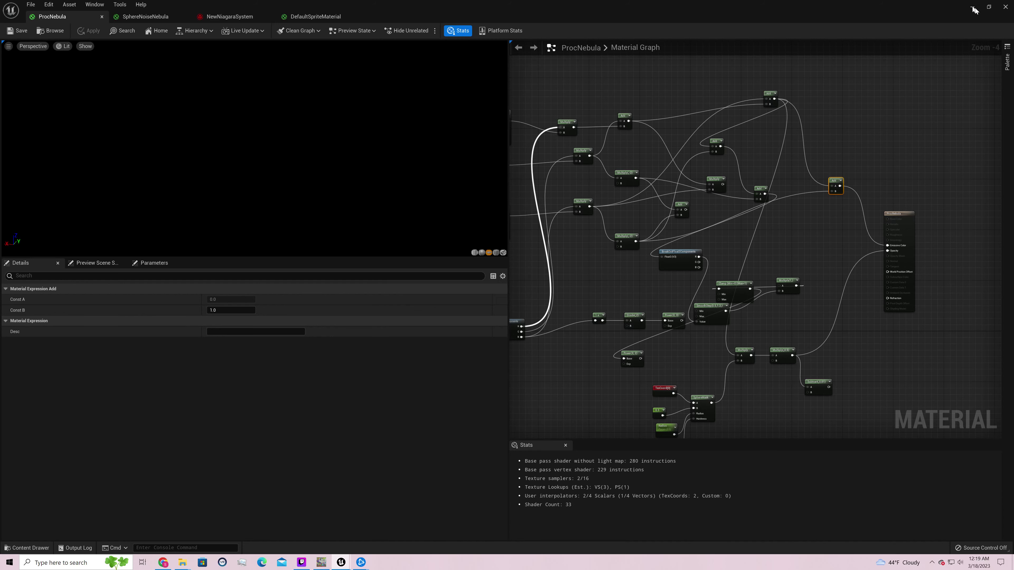
Return to the level and fly around the NewNiagaraSystem actor to examine the nebula's colours from several angles.
left_click(973, 8)
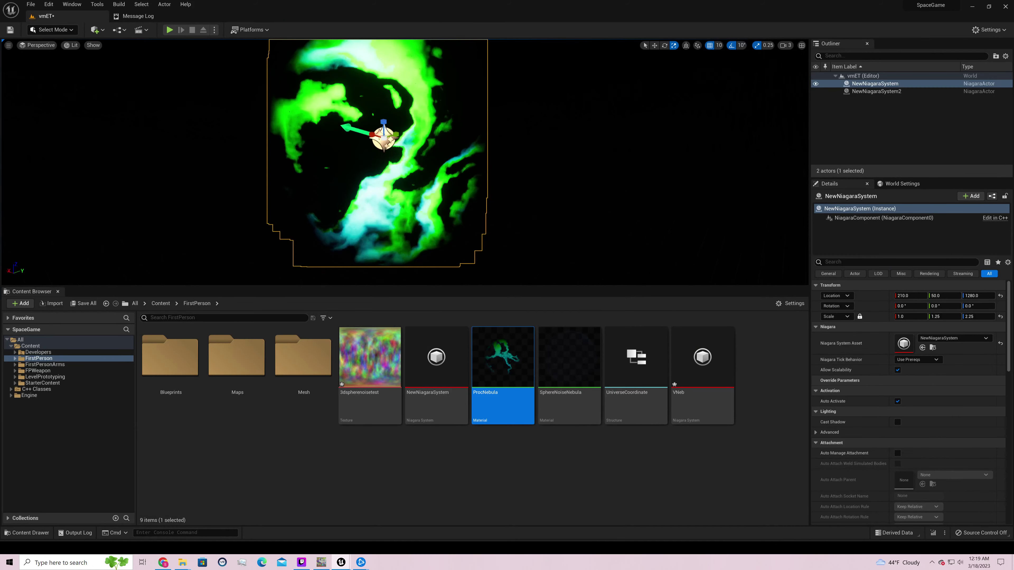
key("d")
right_click_drag(405, 162, 4, 150)
key("w")
right_click_drag(405, 162, 631, 179)
key("a")
key("s")
key("a")
key("a")
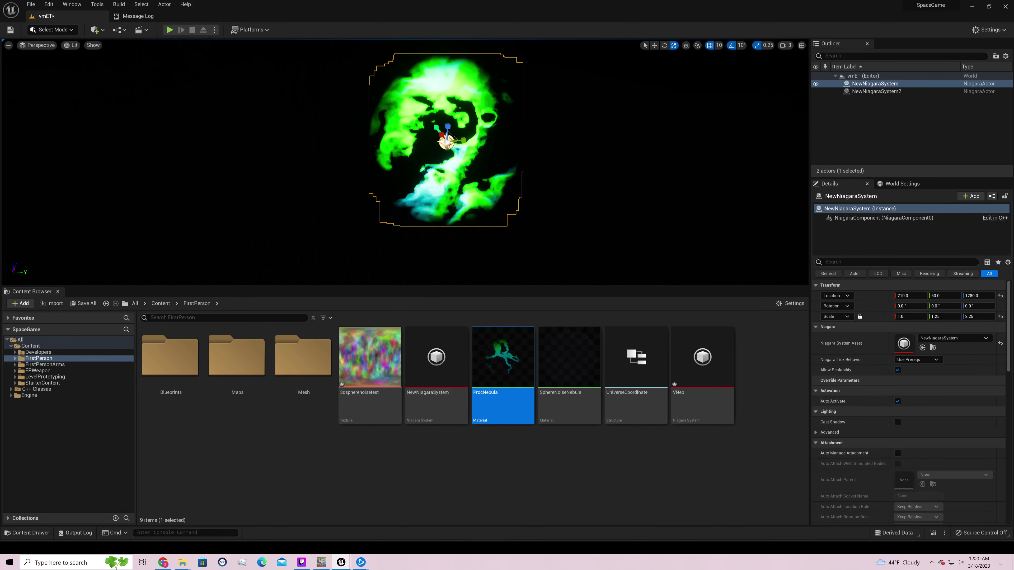
key("a")
right_click_drag(451, 184, 499, 187)
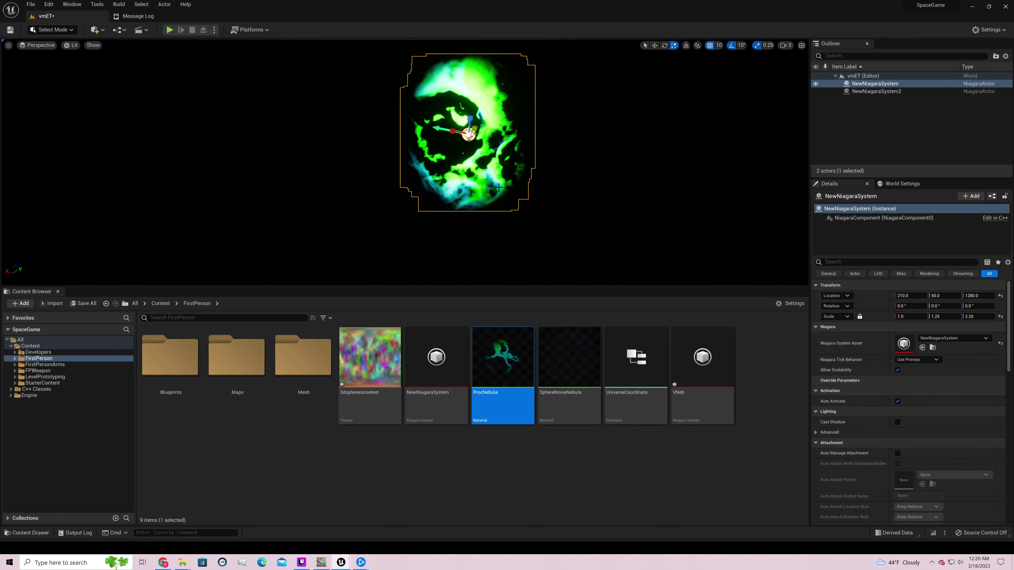
Reopen ProcNebula, set Const B of the magenta branch's Multiply(-2) node to -1, and save the material.
double_click(509, 354)
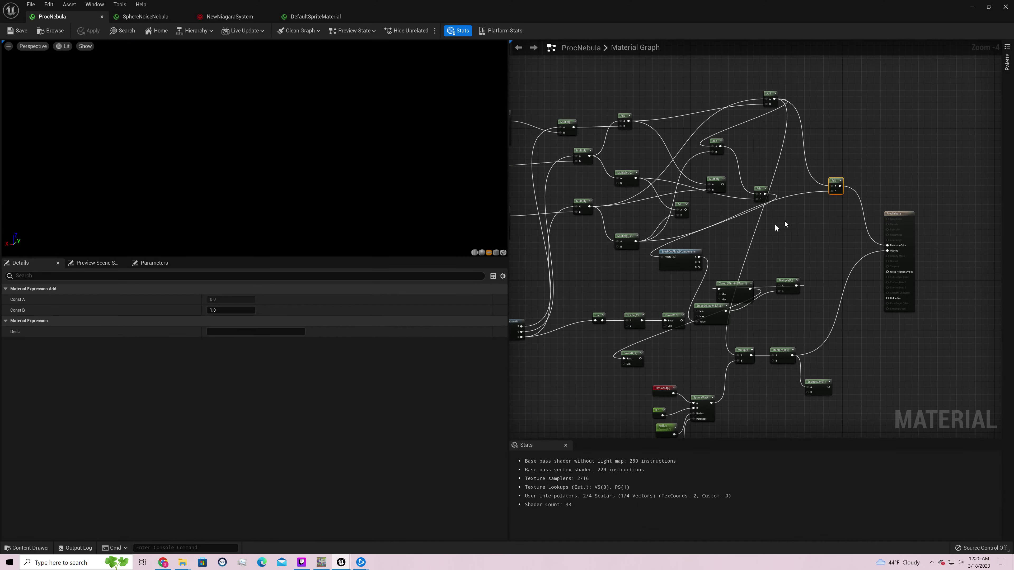
left_click(686, 230)
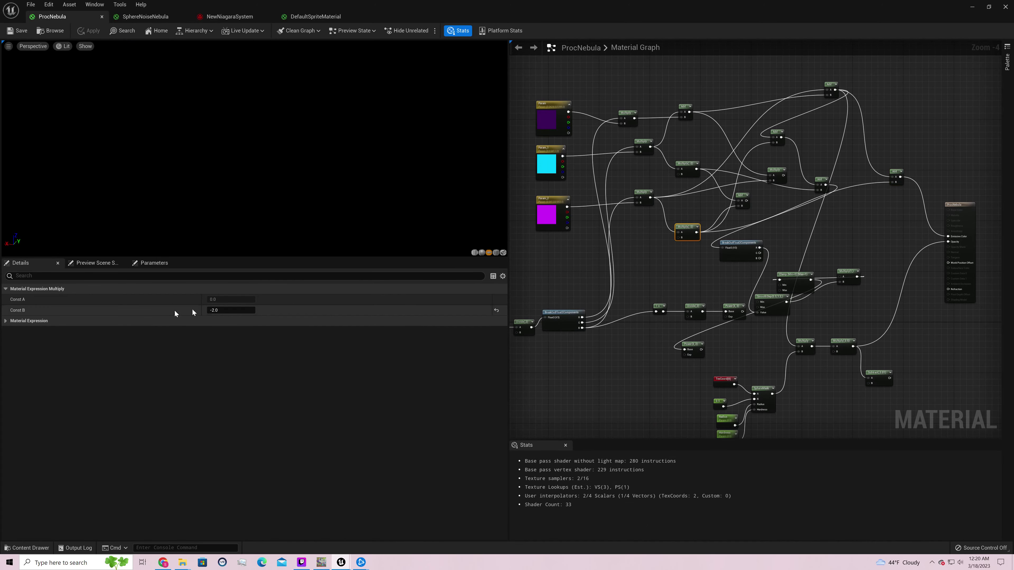
left_click(221, 311)
type("-1")
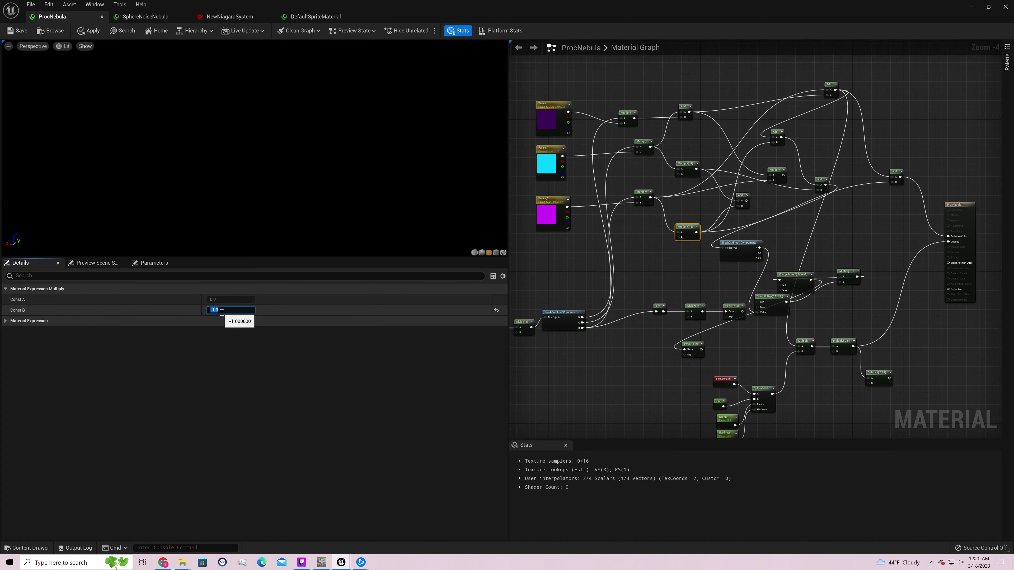
key("Return")
left_click(675, 195)
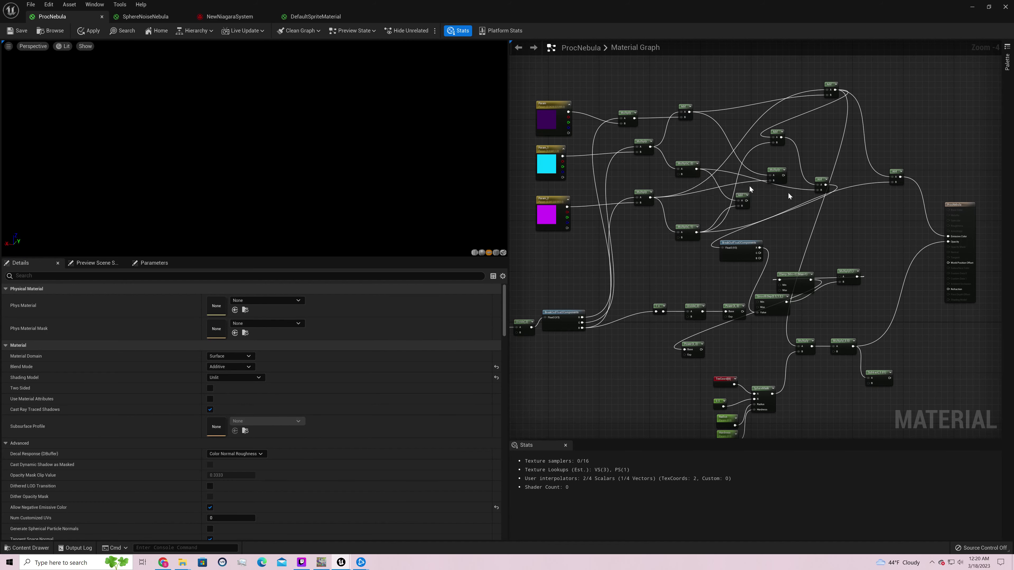
left_click(20, 30)
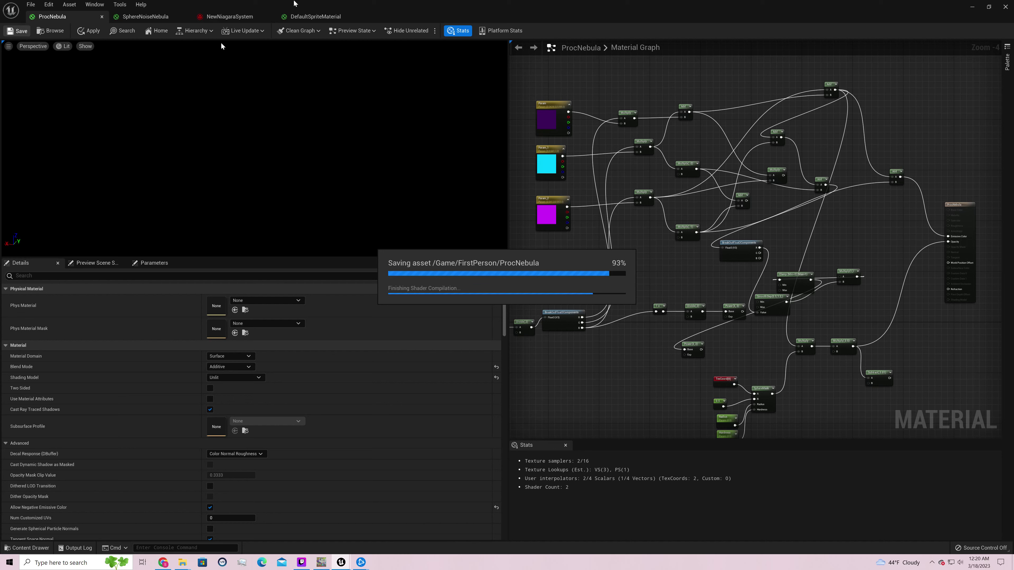
Set Const B of the Multiply node feeding Opacity to 0.2 and save the material.
left_click(842, 341)
left_click(223, 310)
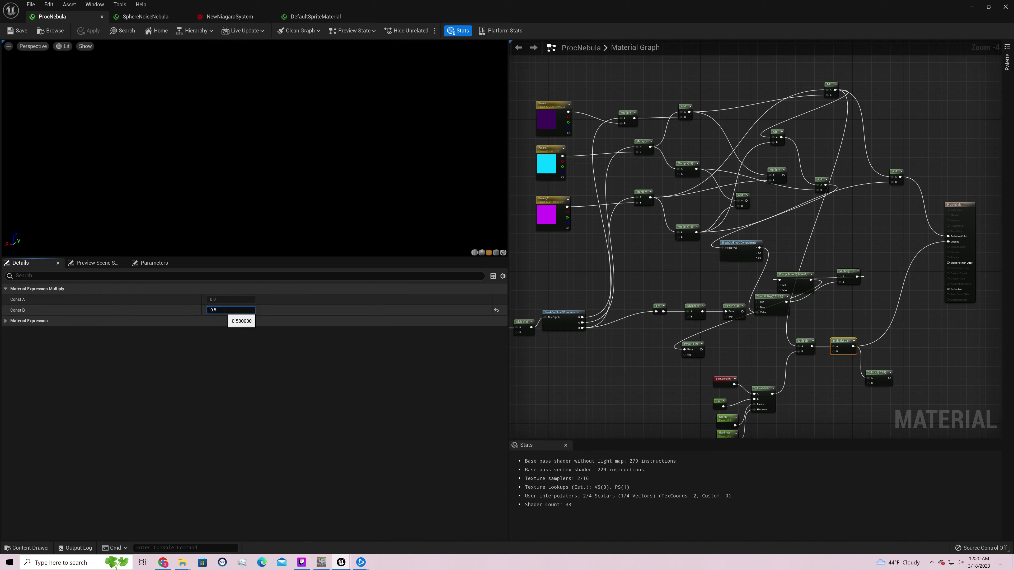
type("0.2")
key("Return")
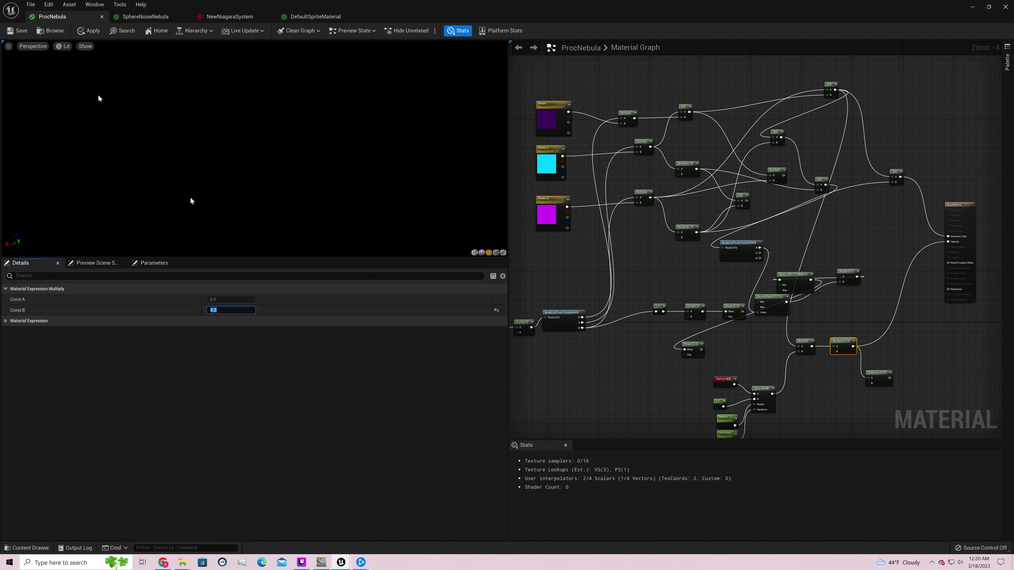
key("ctrl+s")
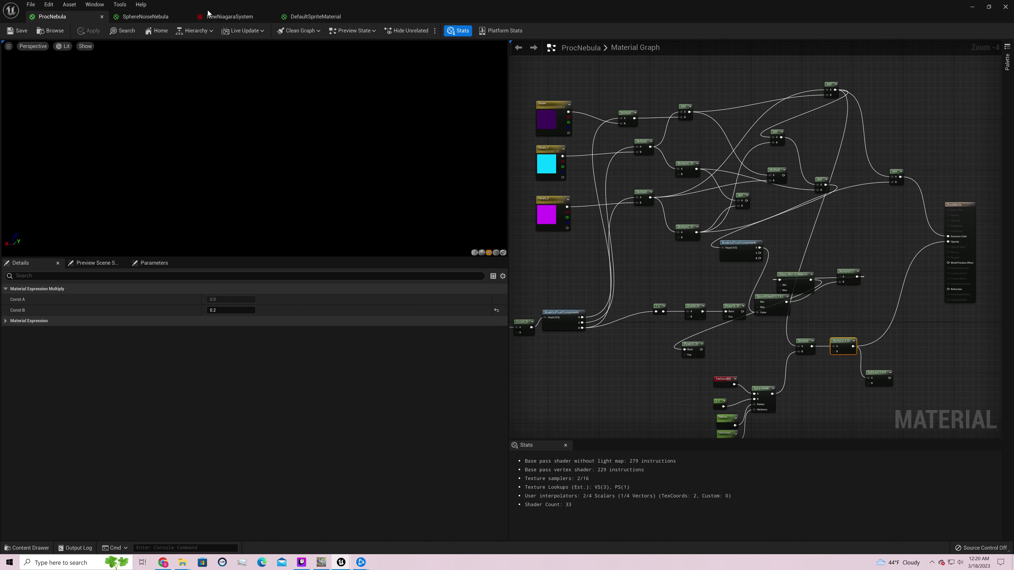
Go back to the level and view the nebula up close and from its other side.
left_click(972, 7)
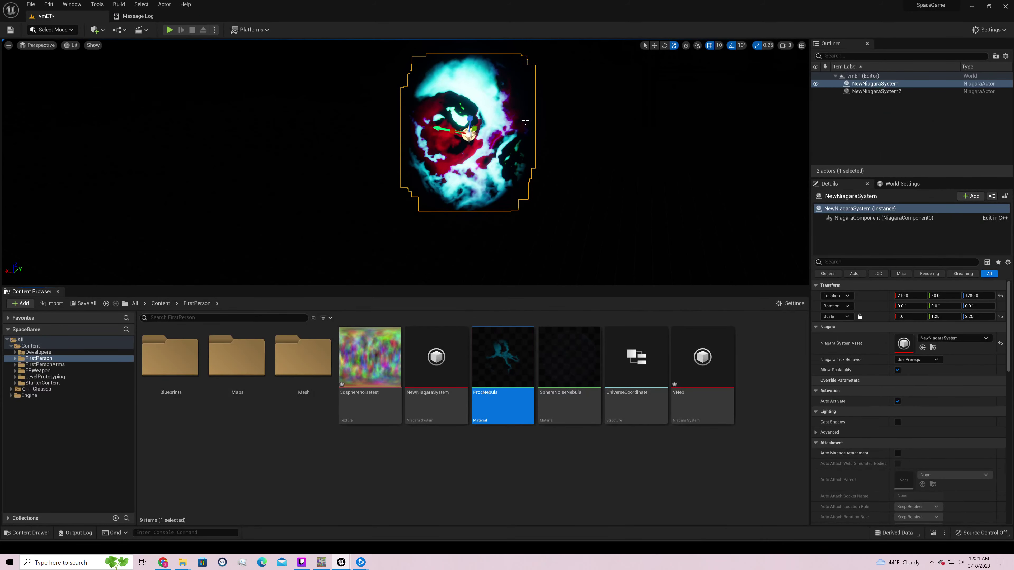
scroll(525, 121, "up", 5)
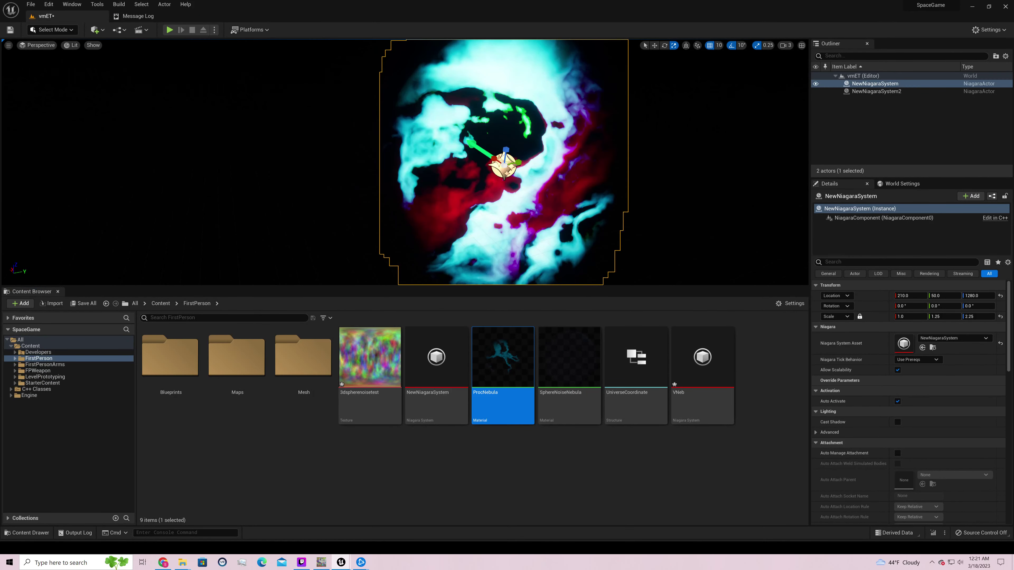
key("d")
right_click_drag(525, 121, 387, 129)
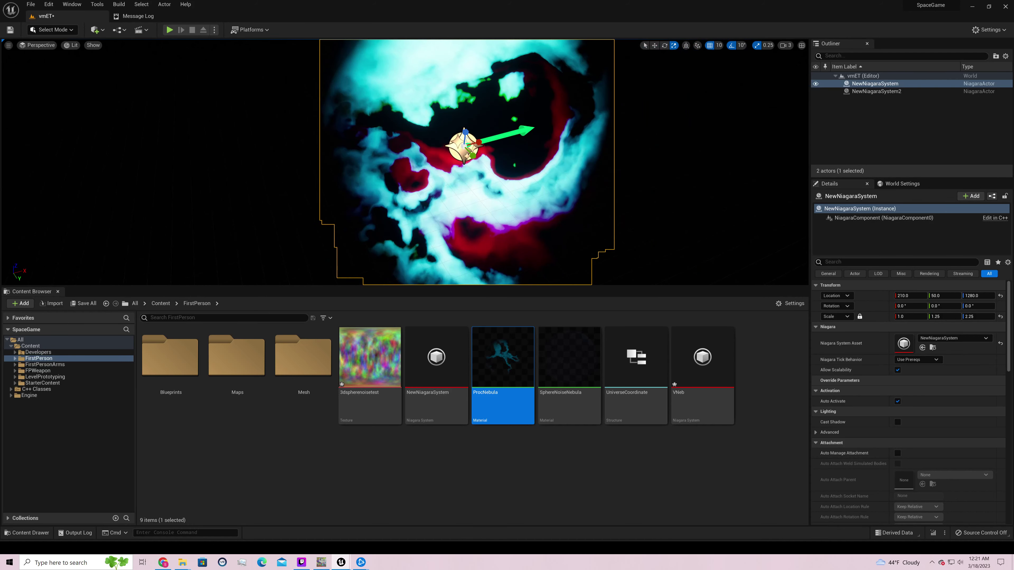
right_click_drag(487, 117, 523, 120)
key("a")
key("s")
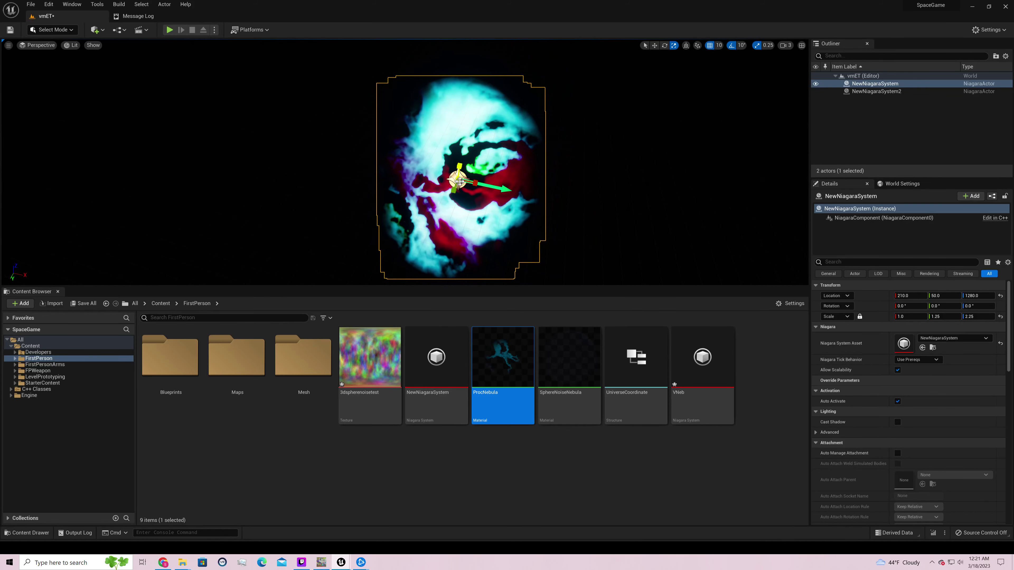
Scale the NewNiagaraSystem actor up to 7.5, 7.75, 8.75 and fly around it to view the enlarged nebula.
left_click_drag(458, 180, 515, 156)
key("s")
right_click_drag(606, 262, 509, 262)
key("d")
key("d")
key("s")
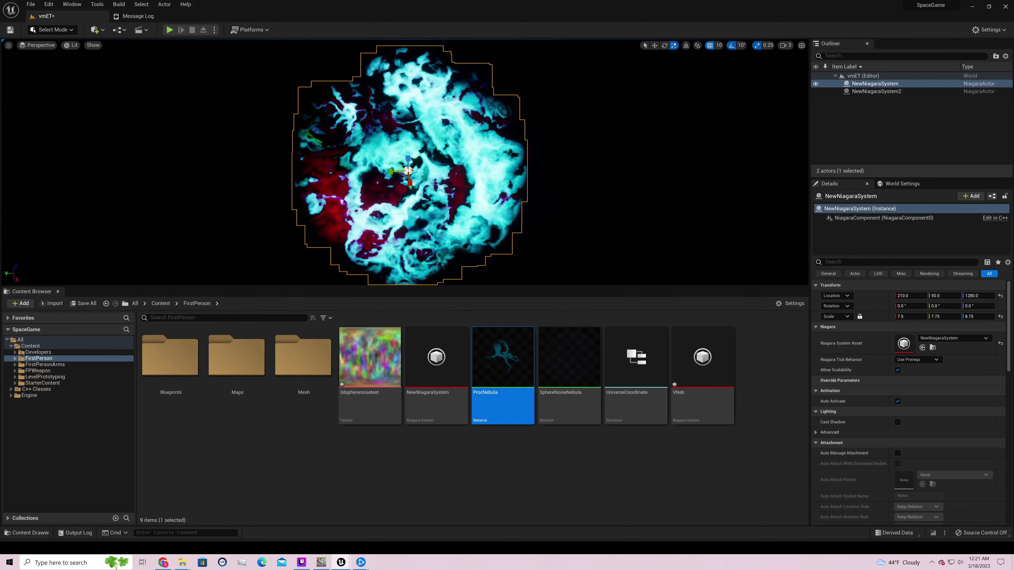
key("d")
right_click_drag(509, 262, 411, 252)
key("d")
key("d")
right_click_drag(520, 147, 543, 229)
key("d")
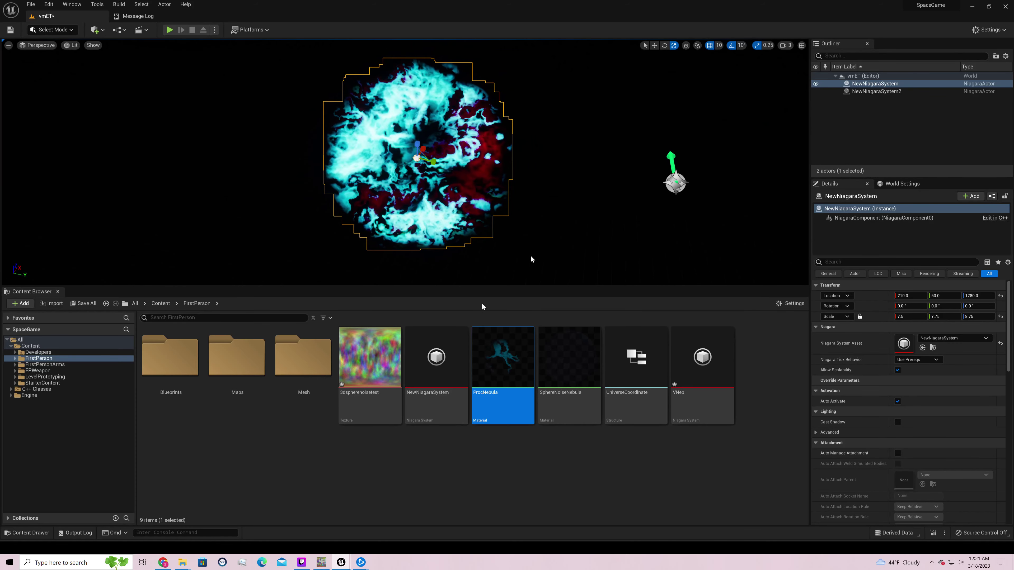
In ProcNebula, multiply the uppermost Add output by the magenta branch's Multiply(-1) in a new Multiply node feeding Emissive Color, and save.
double_click(491, 346)
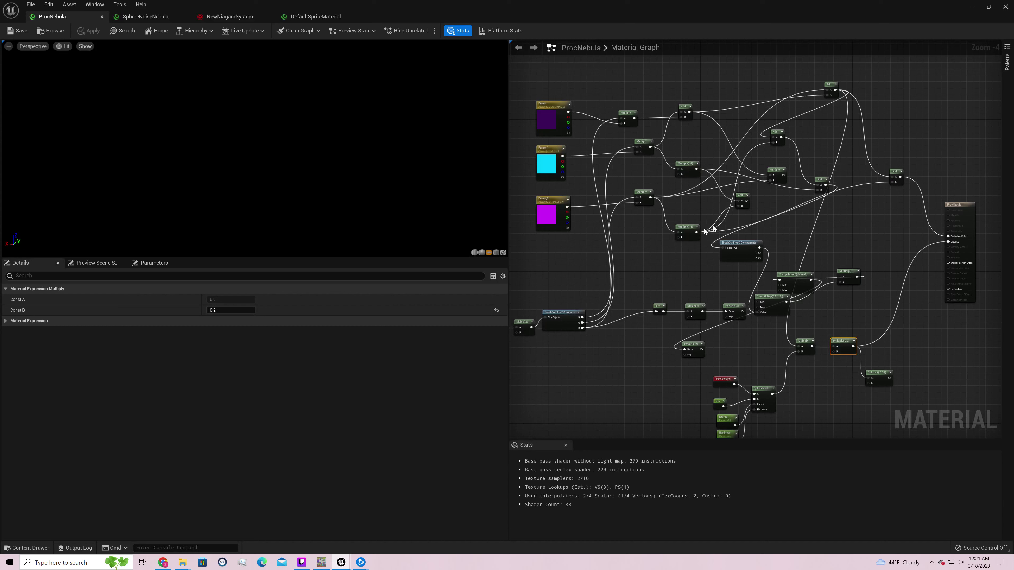
left_click_drag(696, 233, 878, 188)
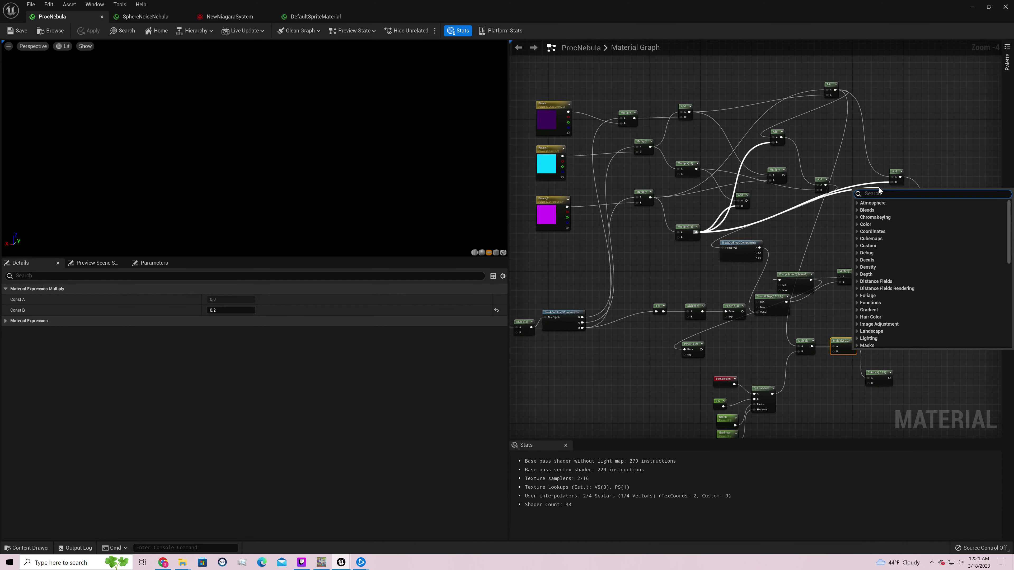
key("Escape")
left_click(879, 187)
left_click_drag(836, 90, 953, 237)
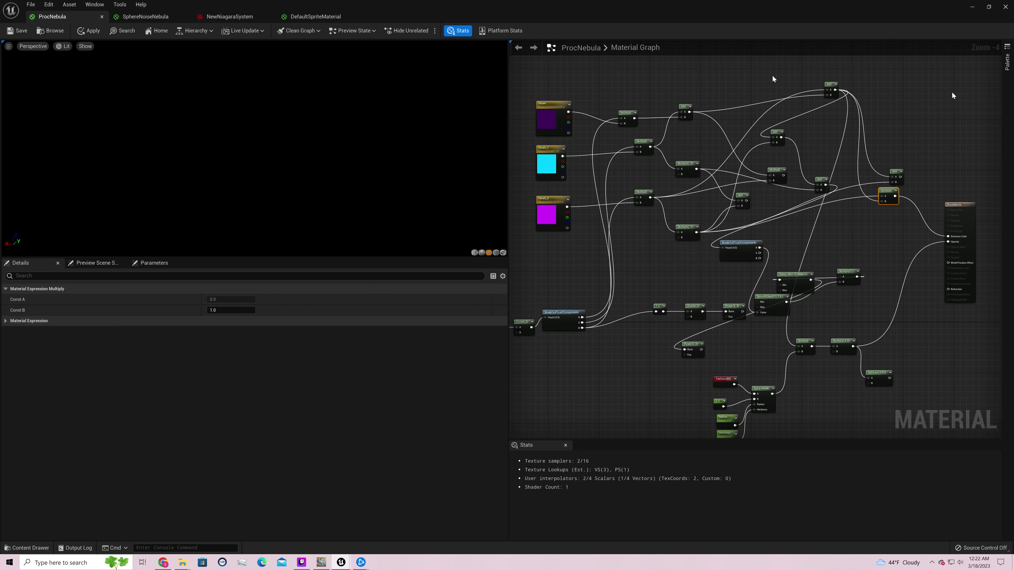
left_click(18, 31)
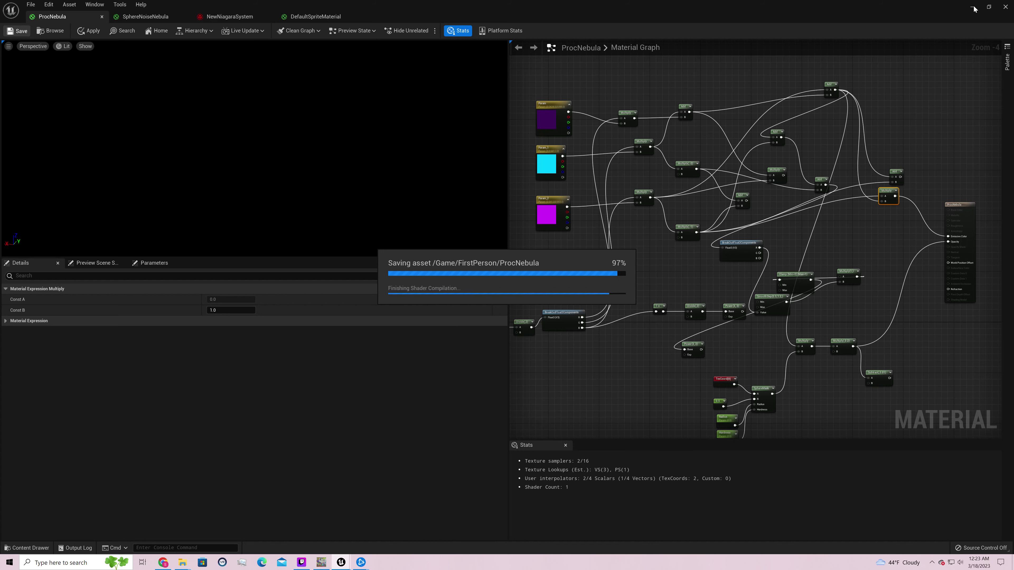
Return to the level and move around the nebula to check the multiplied emissive colour.
left_click(973, 7)
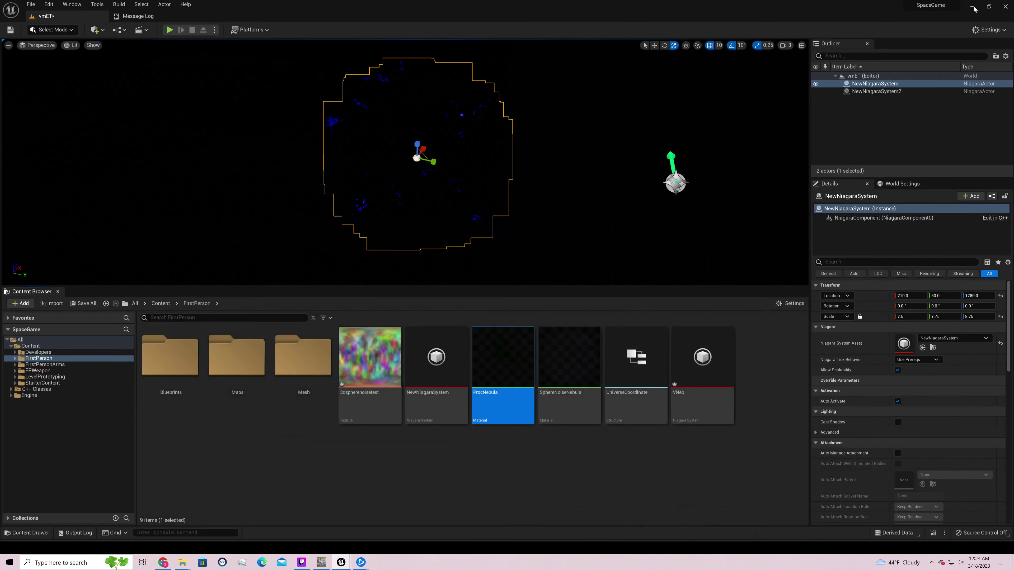
key("w")
right_click_drag(479, 162, 409, 162)
key("d")
key("a")
right_click_drag(603, 248, 619, 249)
In ProcNebula, multiply the new Multiply's output by the cyan branch's Multiply(-2) in another Multiply node feeding Emissive Color, and save.
double_click(494, 375)
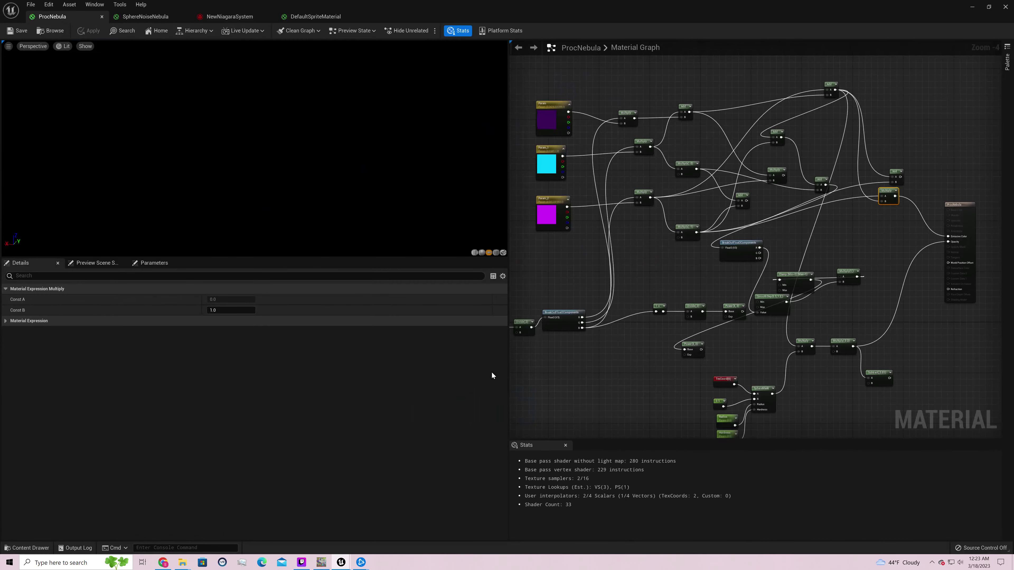
left_click_drag(895, 197, 887, 227)
type("mult")
key("Return")
left_click_drag(694, 172, 891, 239)
left_click_drag(903, 235, 949, 237)
left_click(24, 29)
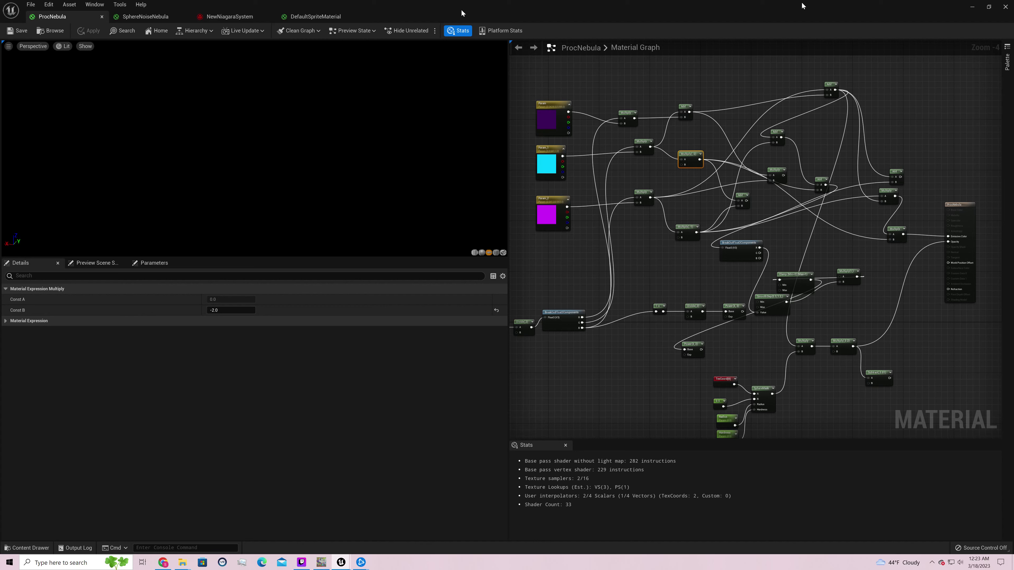
Switch back to the level and look over the nebula from slightly different angles.
left_click(974, 8)
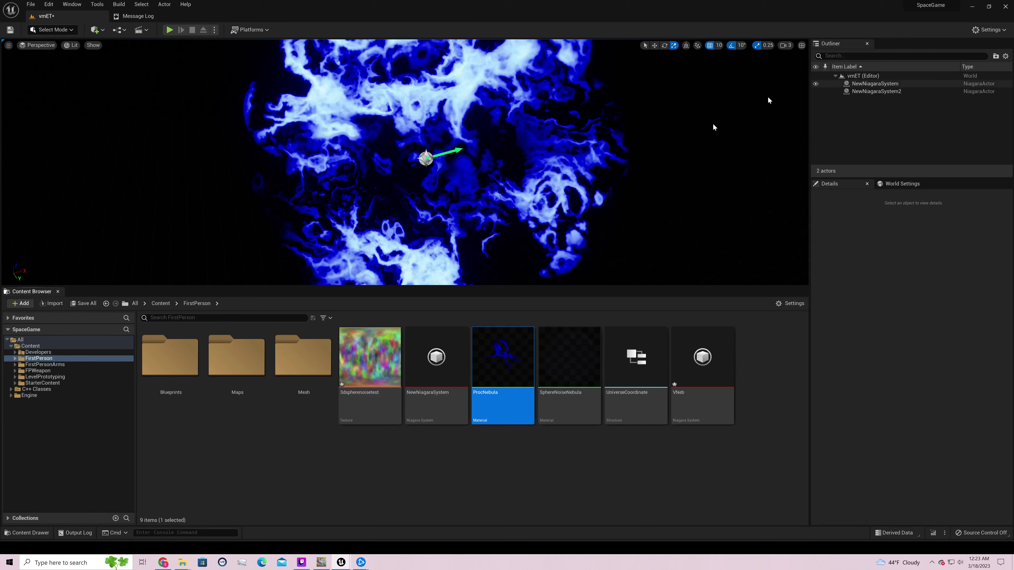
mouse_move(703, 128)
right_mouse_down()
mouse_move(682, 115)
mouse_move(742, 148)
mouse_move(707, 146)
right_mouse_up()
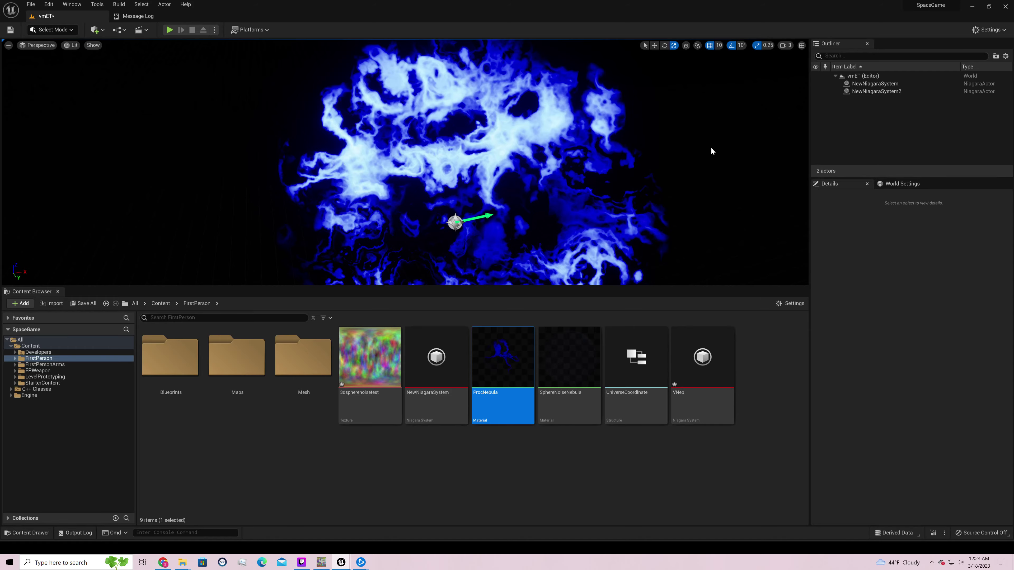
mouse_move(711, 152)
right_mouse_down()
mouse_move(723, 175)
mouse_move(717, 144)
right_mouse_up()
Move the NewNiagaraSystem actor to X location 200.0 in the level, and reopen the ProcNebula material.
left_click(654, 45)
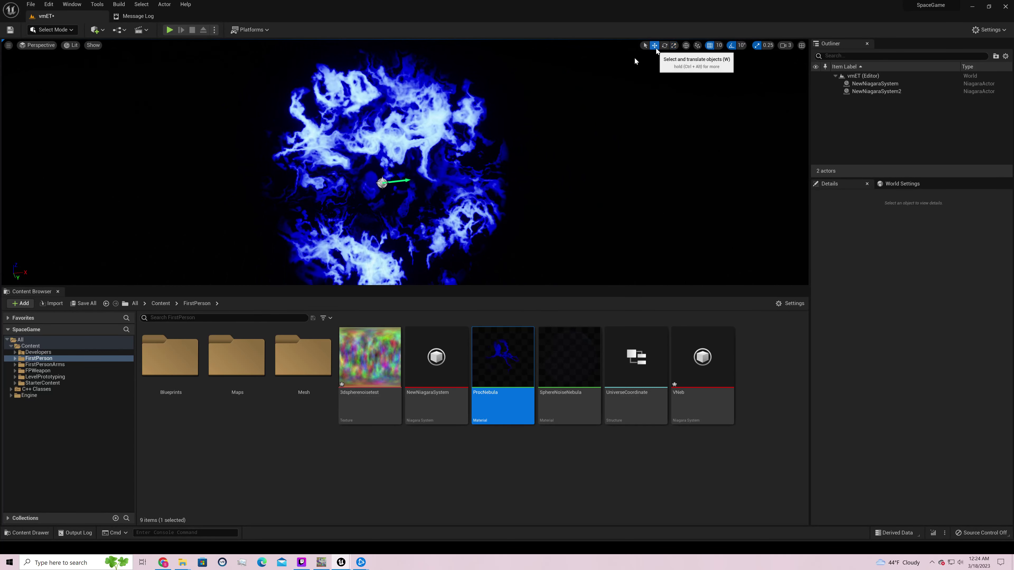
left_click(383, 183)
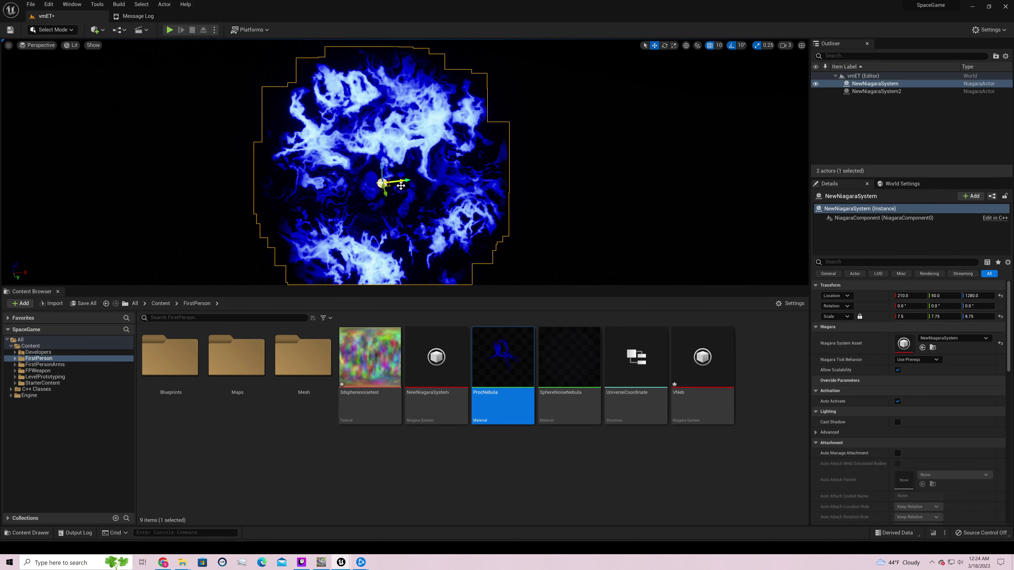
left_click_drag(400, 182, 401, 238)
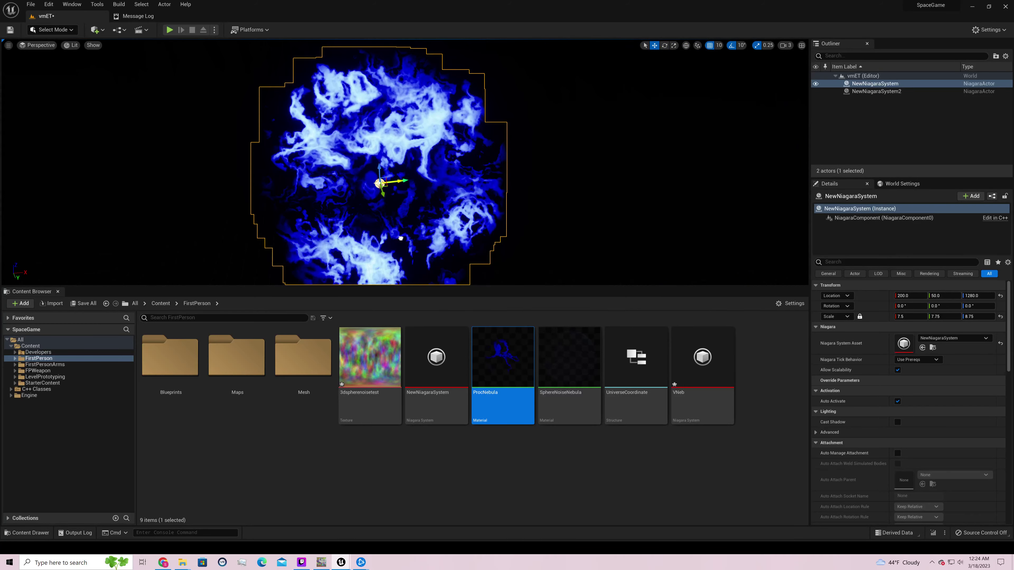
double_click(528, 345)
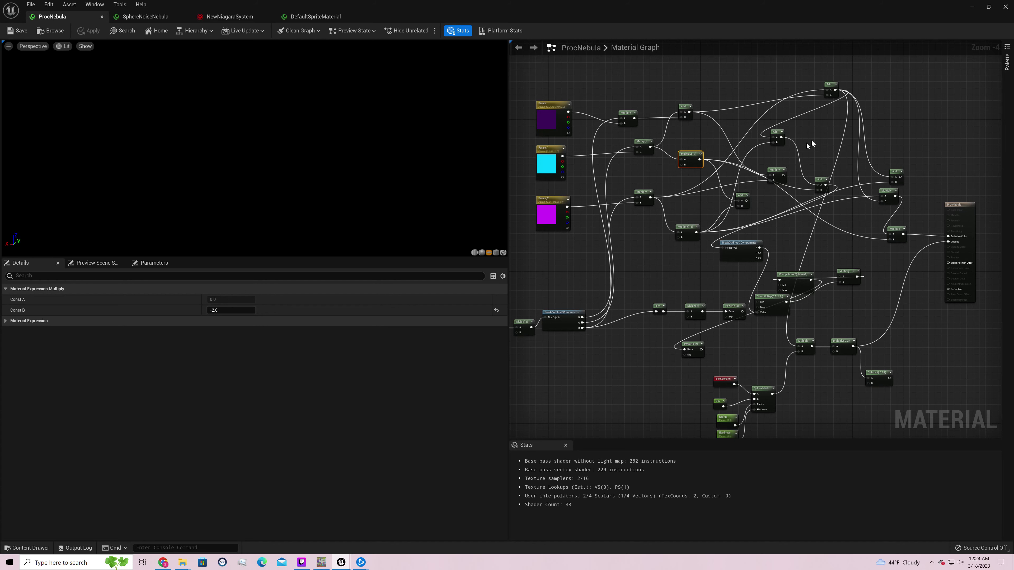
Move the Add node with the unconnected output higher in the ProcNebula graph, apply the material, and return to the level.
left_click_drag(897, 171, 892, 142)
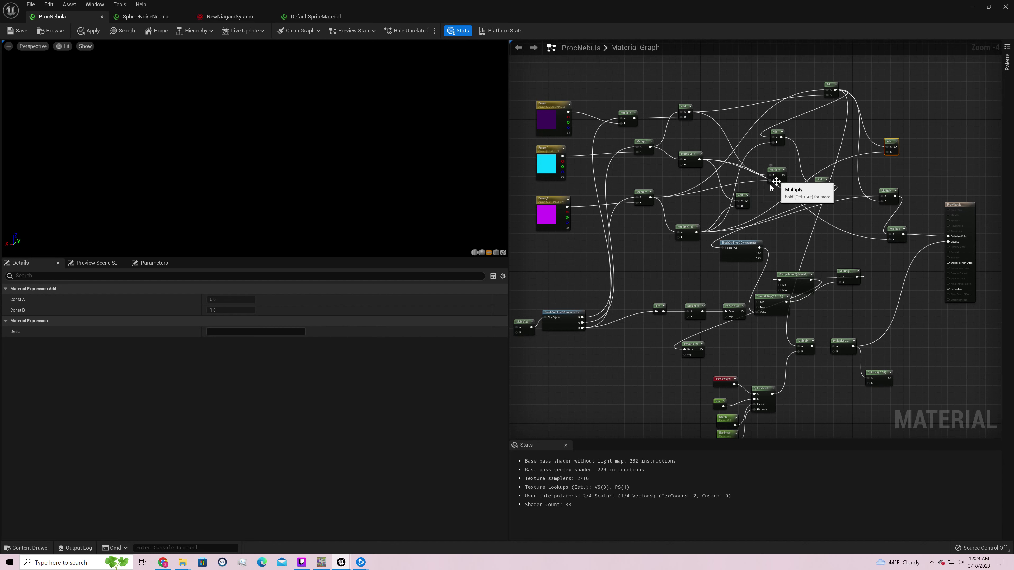
left_click(102, 31)
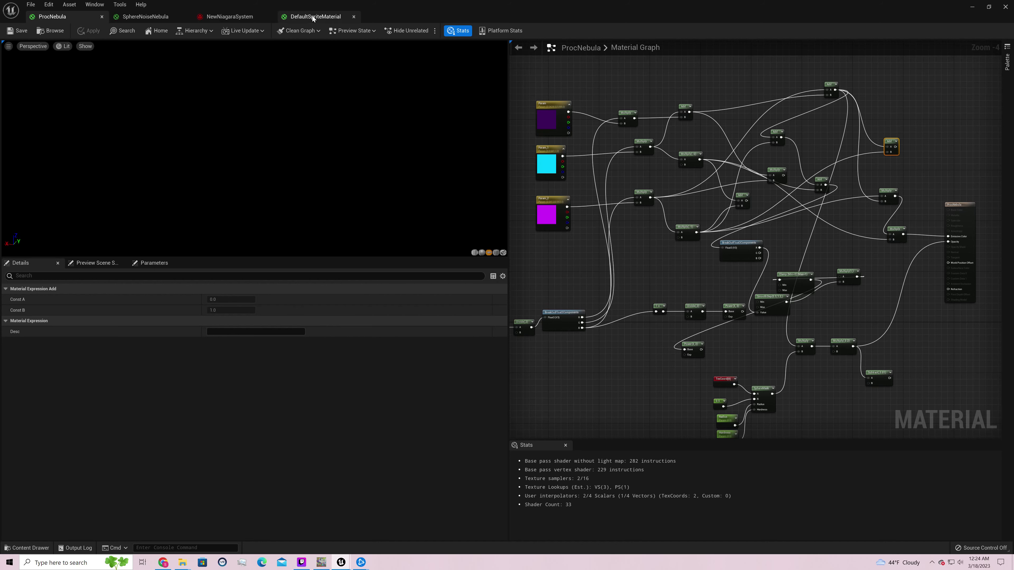
left_click(230, 17)
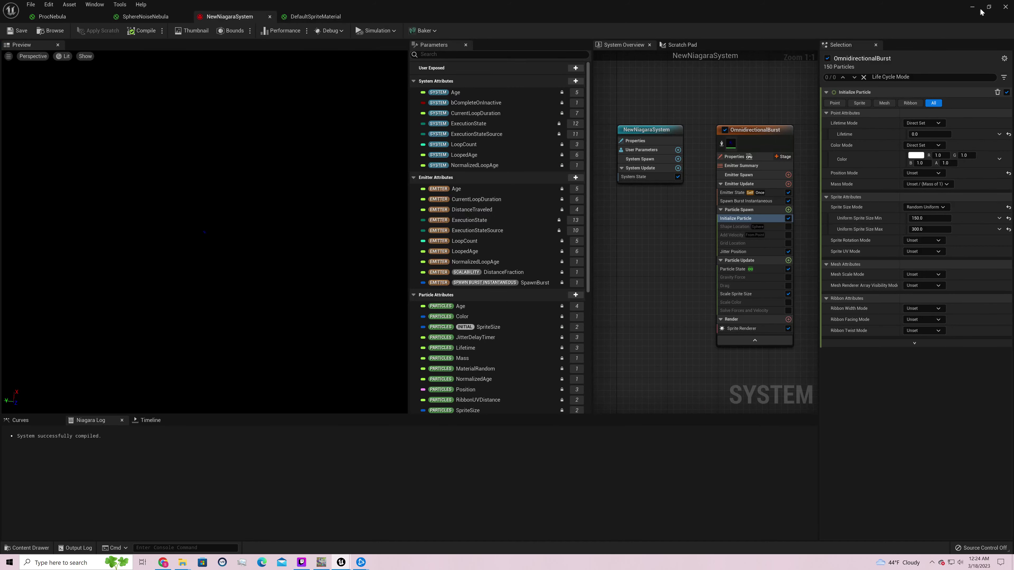
left_click(973, 7)
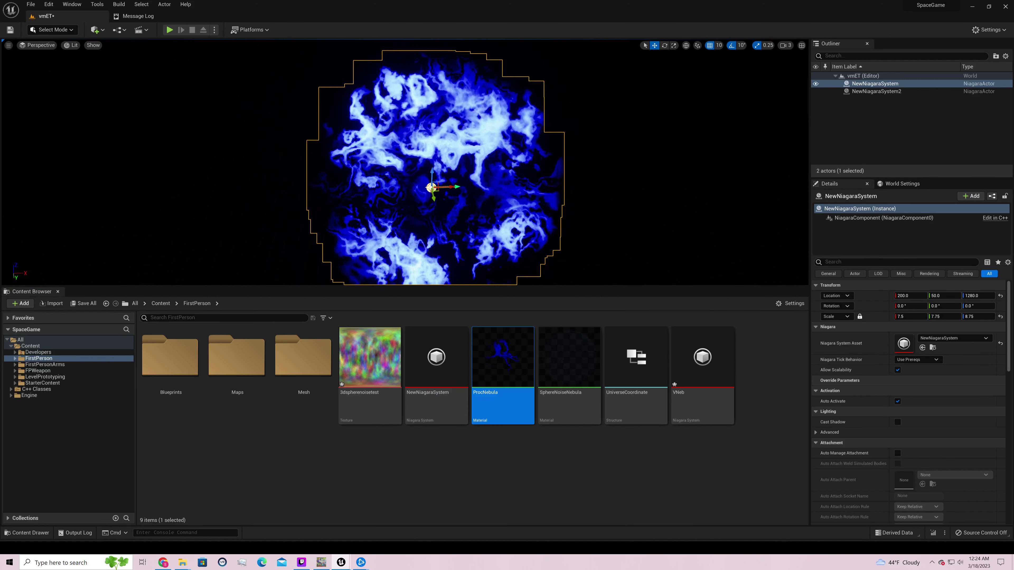
Fly around the selected NewNiagaraSystem nebula, frame it, and back away to examine its shape and colour from several sides.
key("d")
right_click_drag(431, 168, 284, 183)
key("d")
key("d")
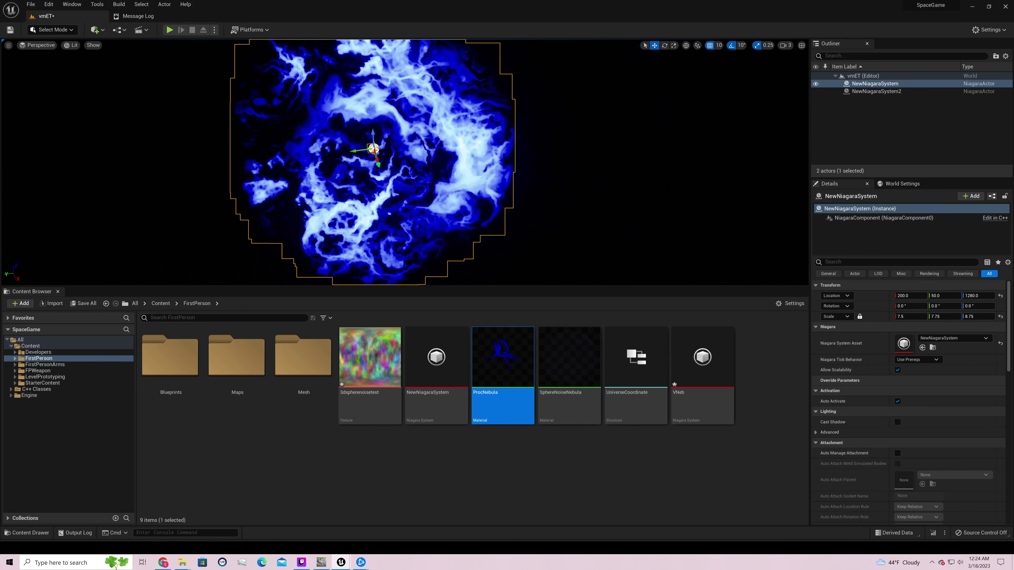
mouse_move(489, 189)
right_mouse_down()
mouse_move(370, 191)
mouse_move(313, 167)
mouse_move(495, 187)
right_mouse_up()
key("d")
key("w")
key("w")
key("f")
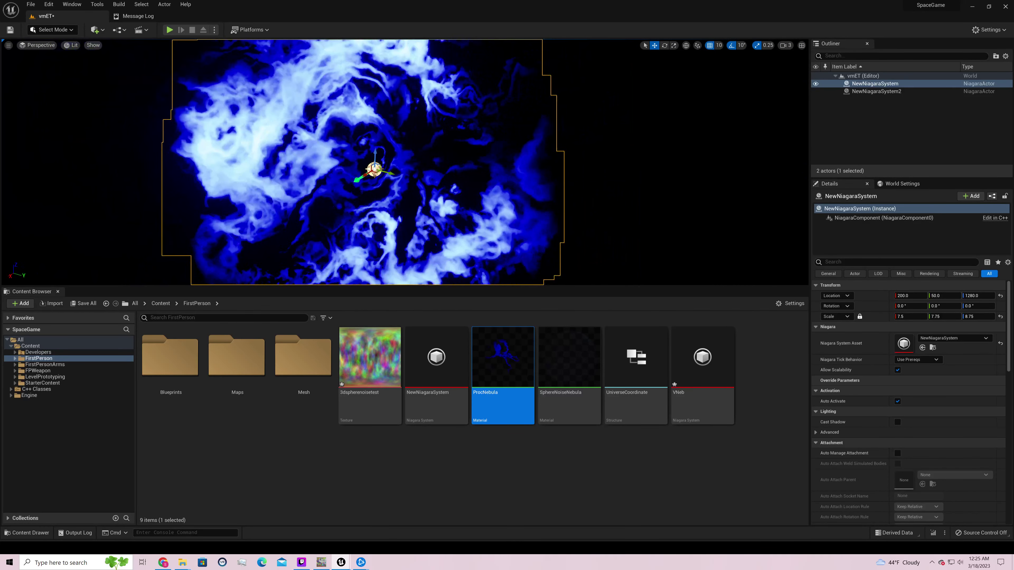
key("s")
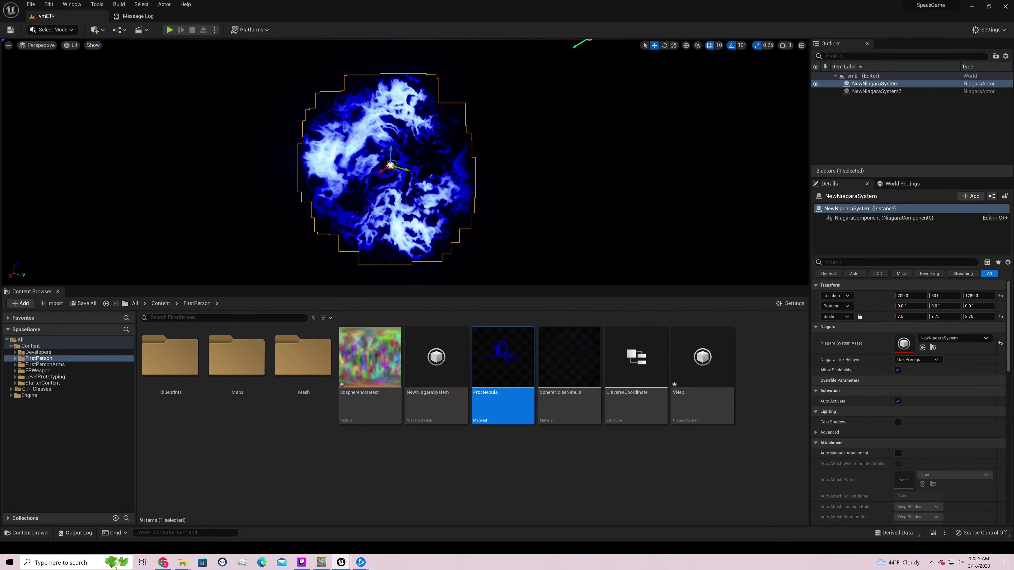
Stretch the NewNiagaraSystem actor along its Y axis with the Scale tool, and clear the selection.
left_click(674, 45)
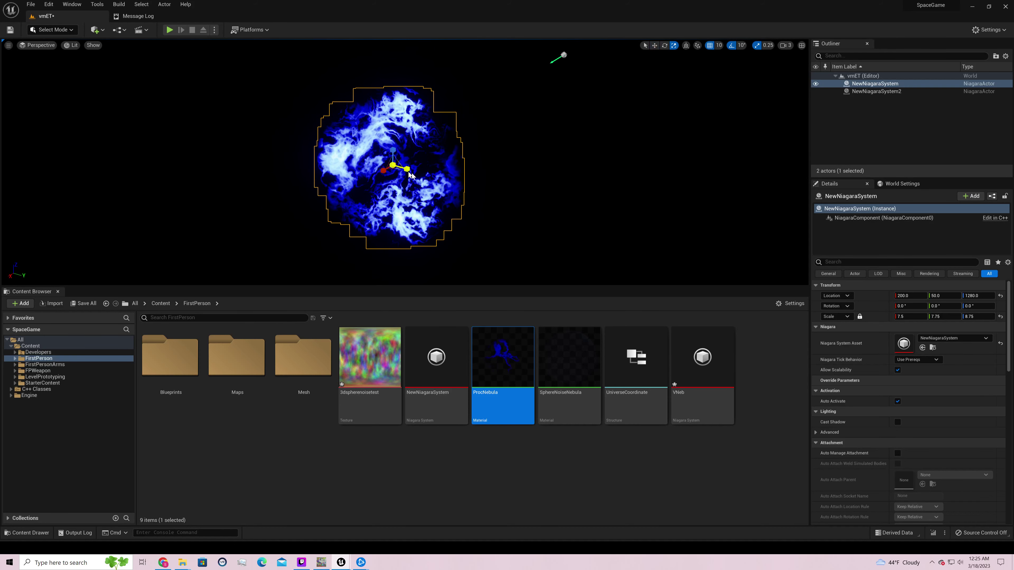
left_click_drag(411, 175, 479, 180)
left_click(479, 272)
Move in close and around the stretched nebula to examine its filament detail without the selection outline.
key("w")
right_click_drag(479, 180, 435, 189)
key("d")
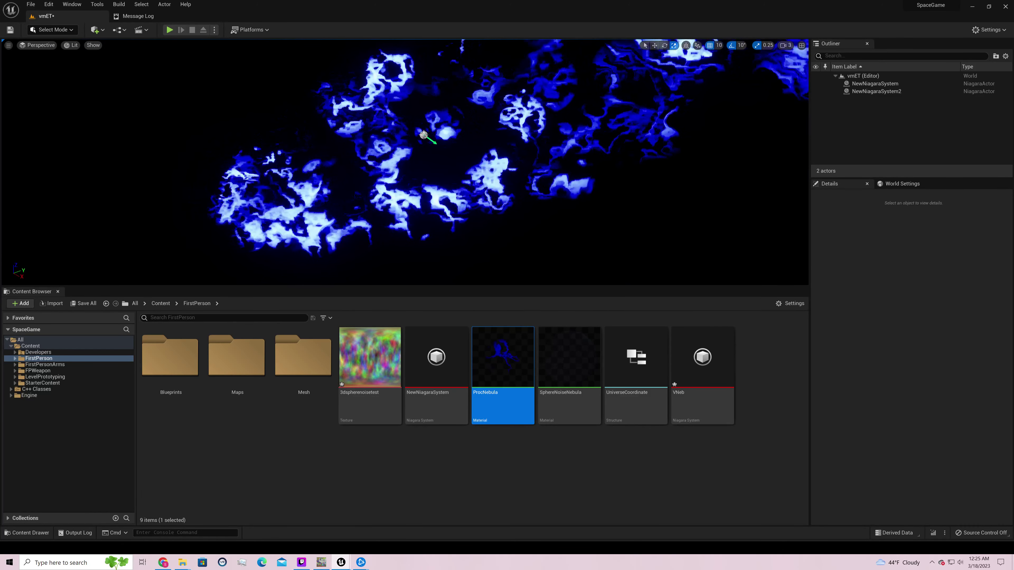
right_click_drag(535, 159, 465, 147)
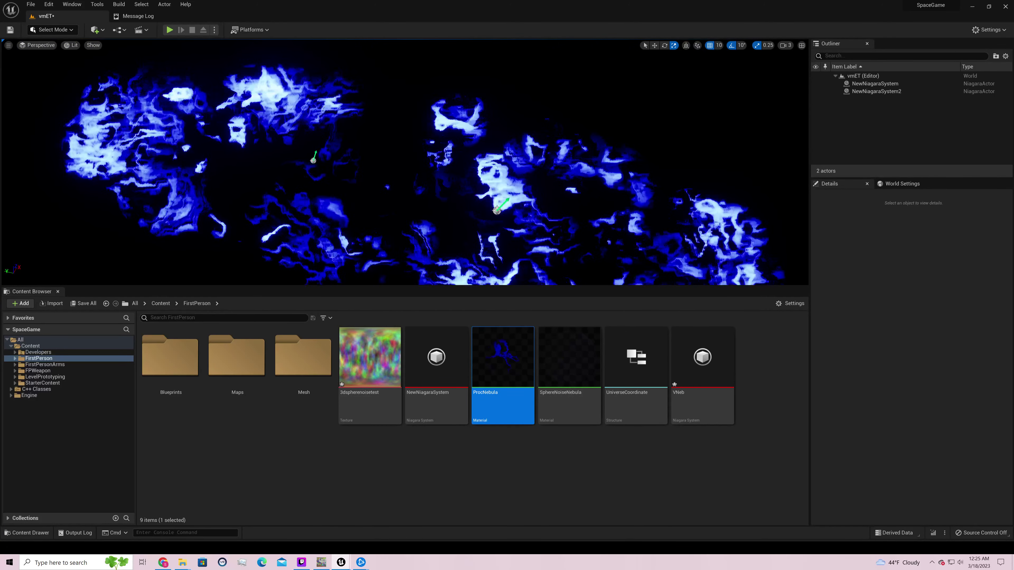
right_click_drag(659, 165, 671, 167)
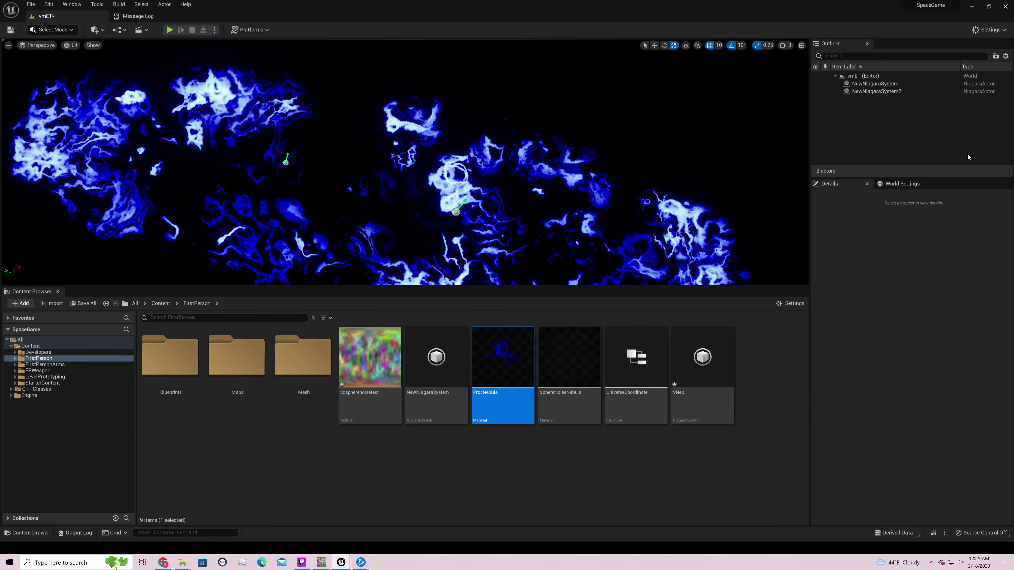